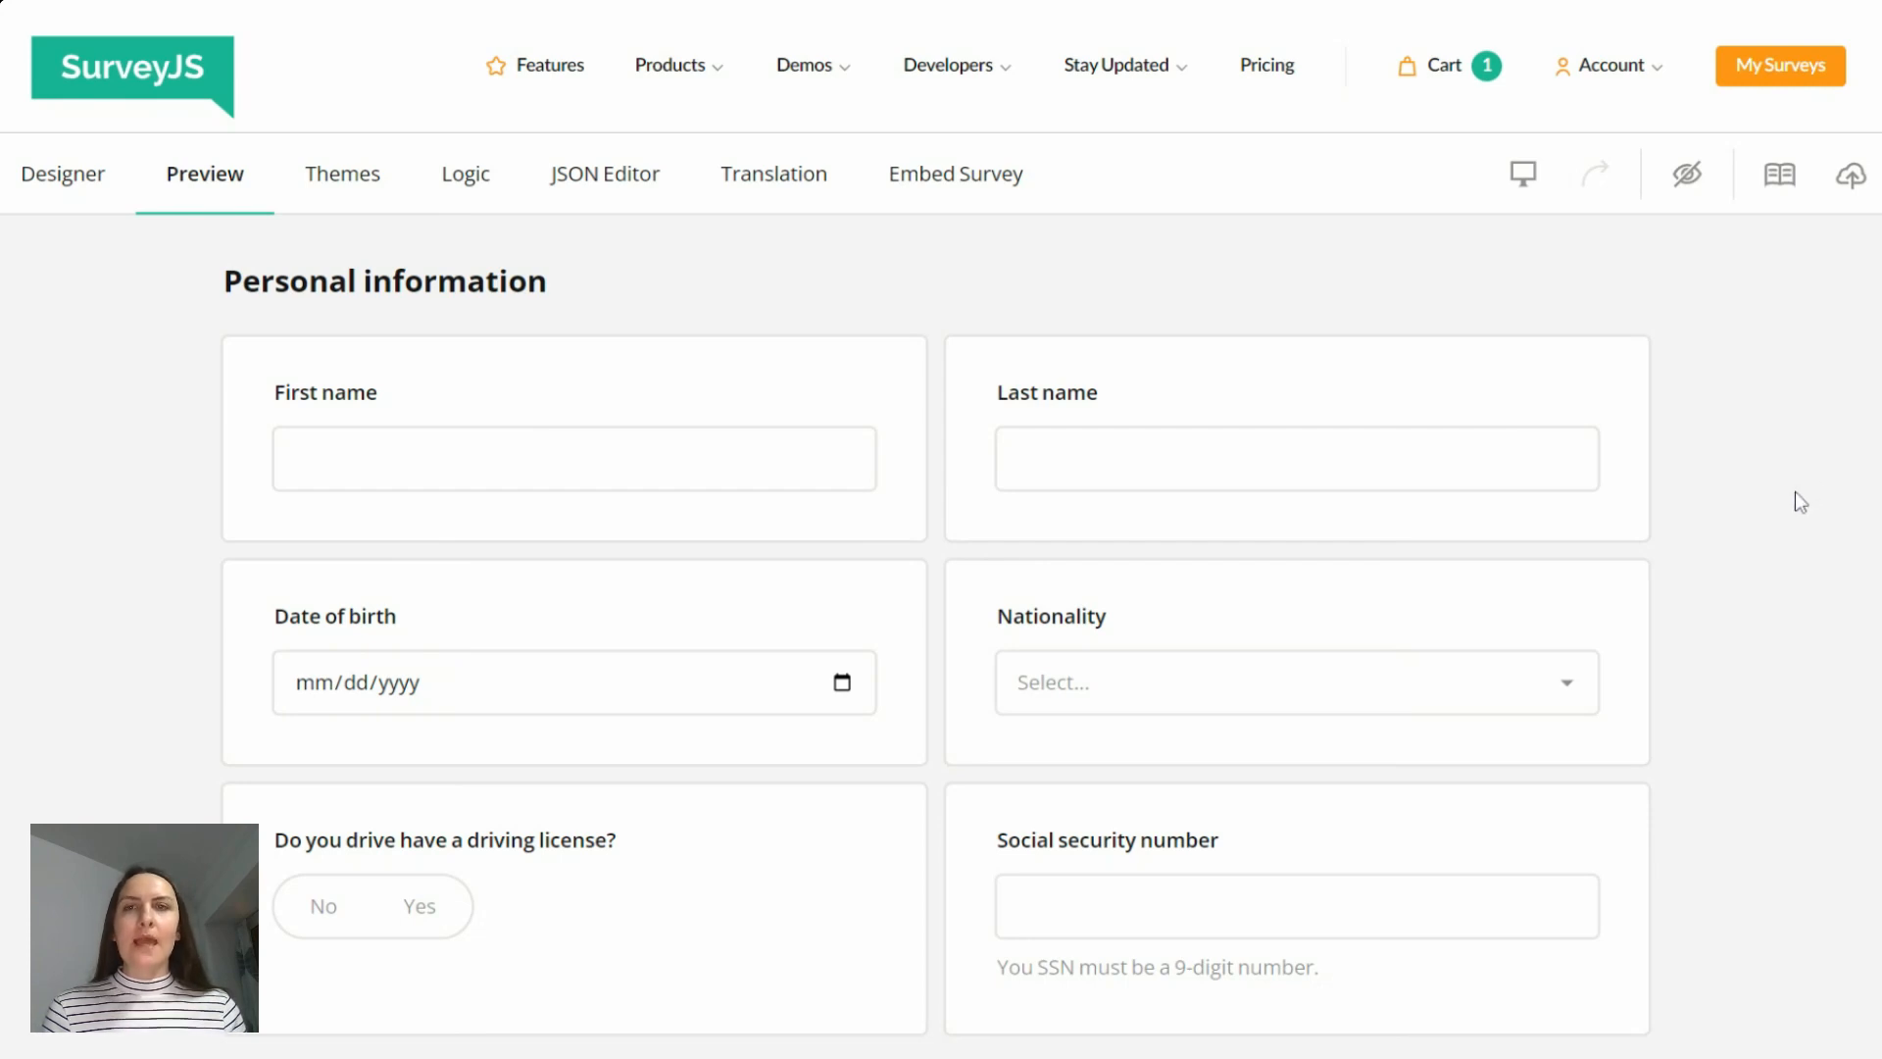
Step: Answer Yes to the driving license question in the form preview and focus the Nationality field without choosing a country
scroll(1790, 492, "down", 3)
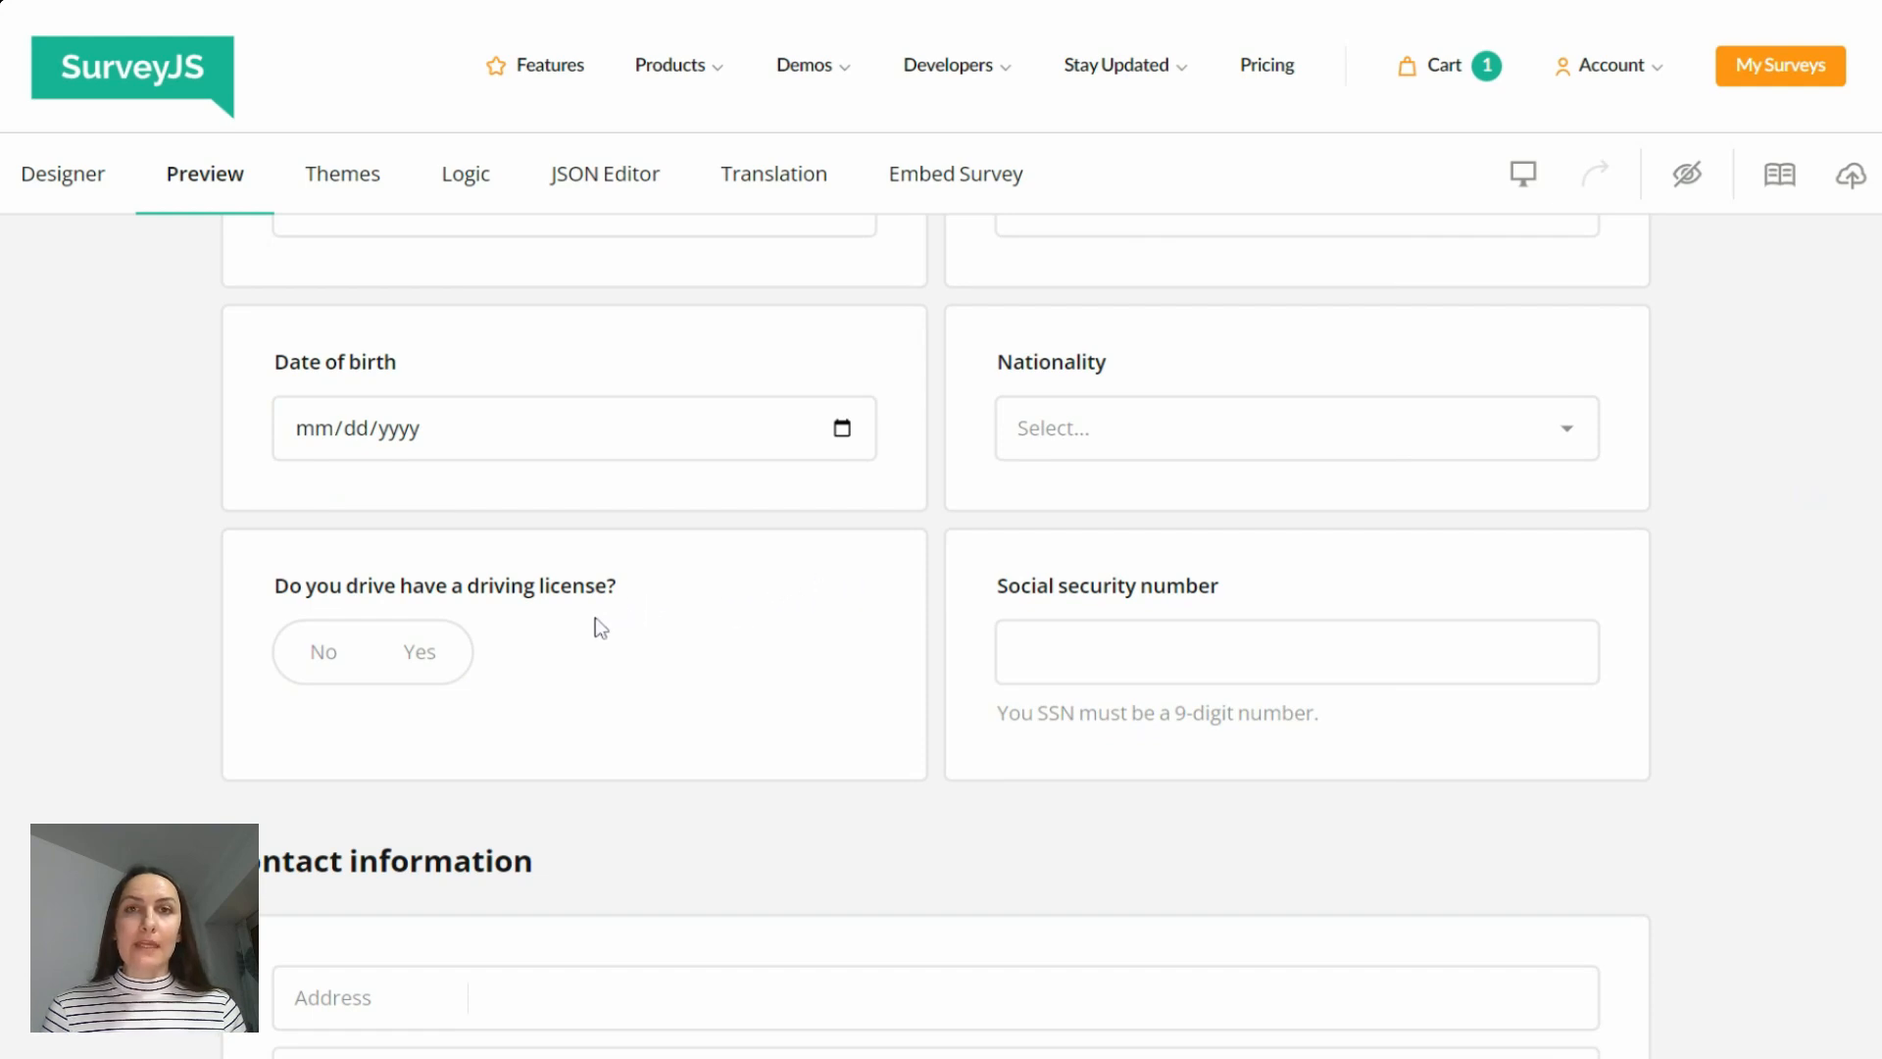
left_click(465, 651)
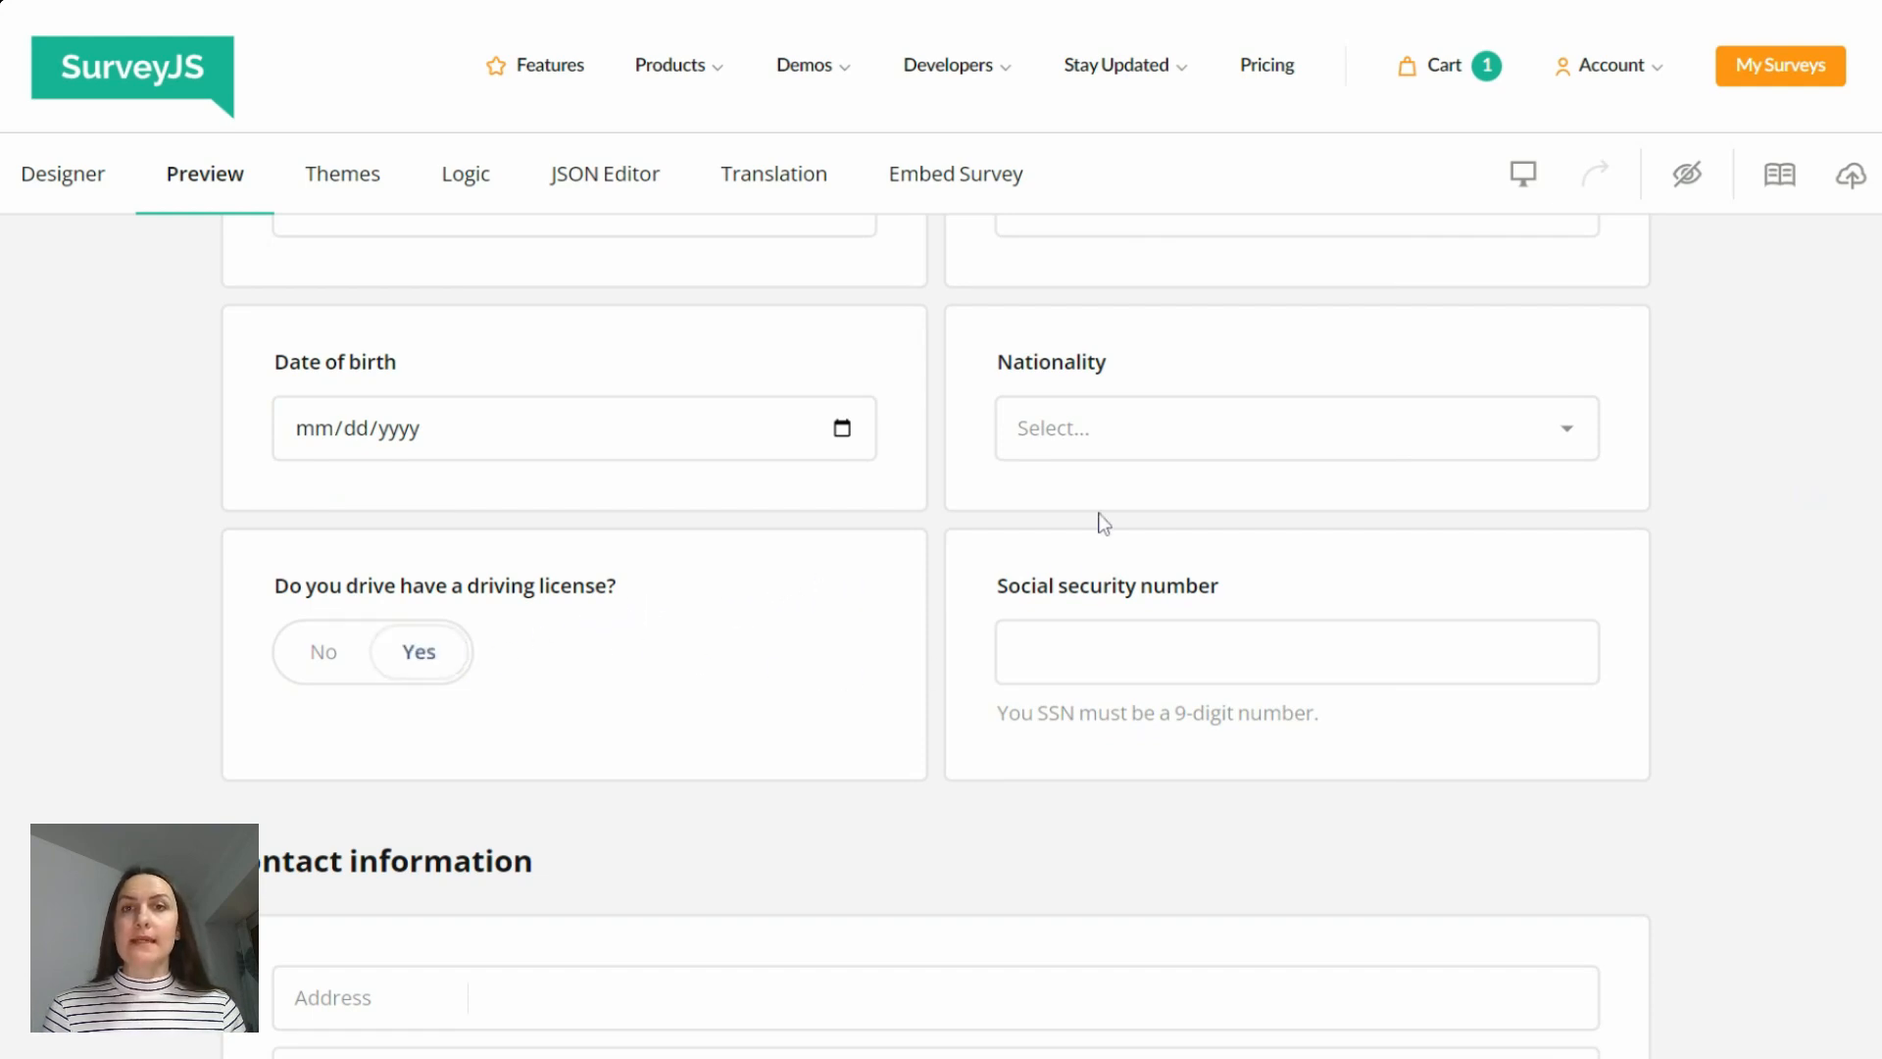
left_click(1172, 439)
left_click(1735, 544)
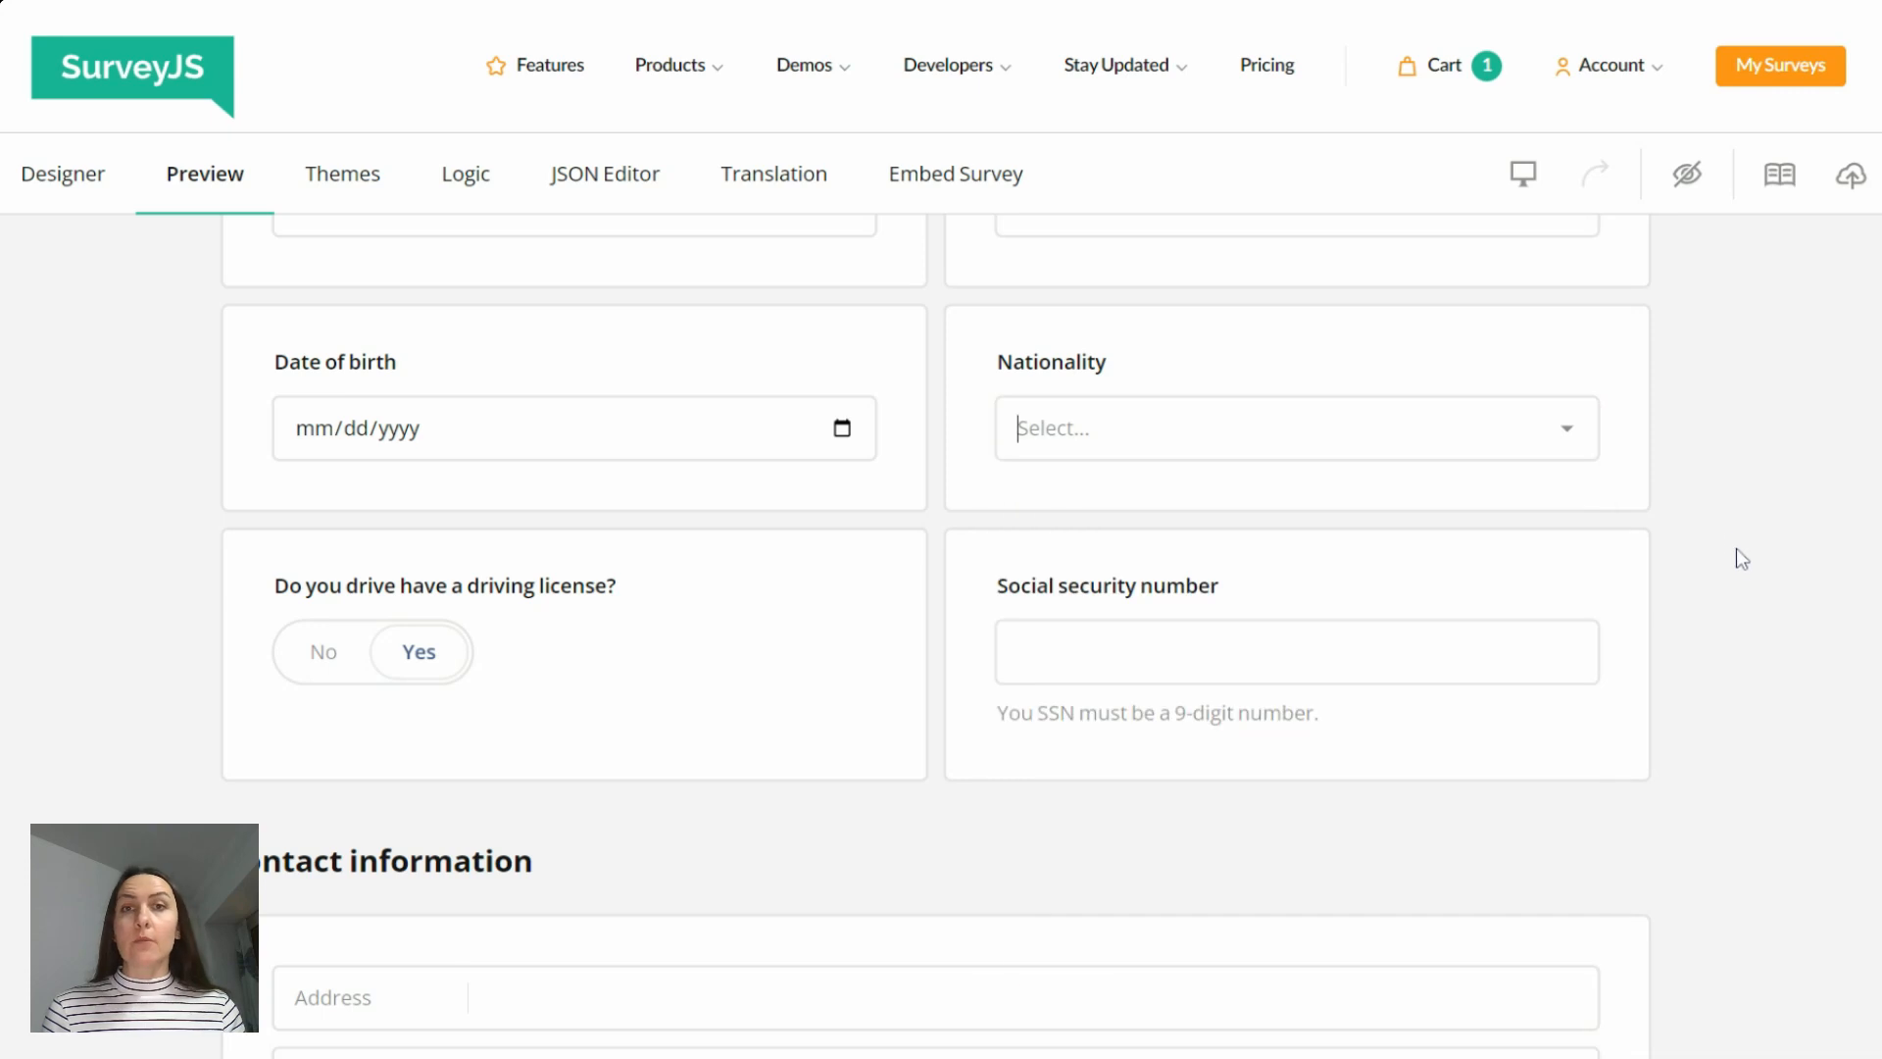
Step: View the second emergency contact entry in the form preview and return to the first one
scroll(1737, 549, "down", 6)
scroll(1731, 619, "down", 5)
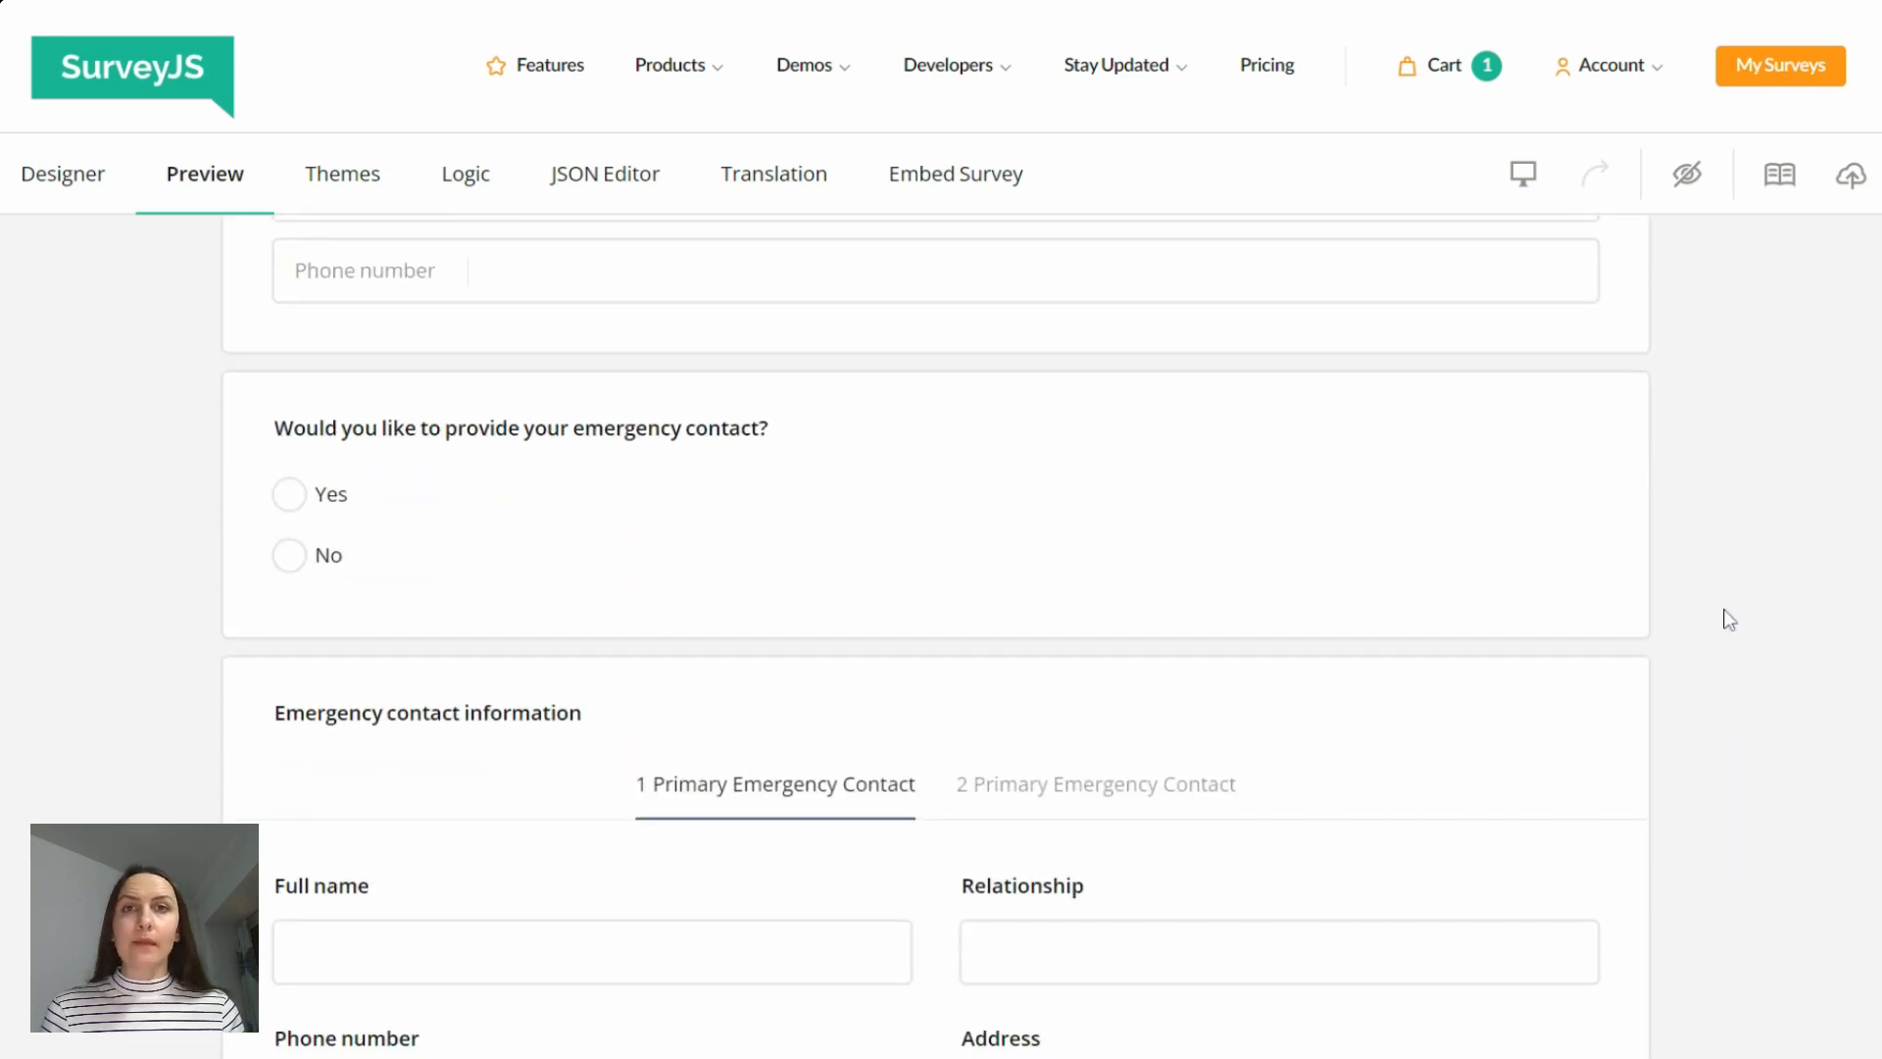
scroll(1730, 619, "down", 1)
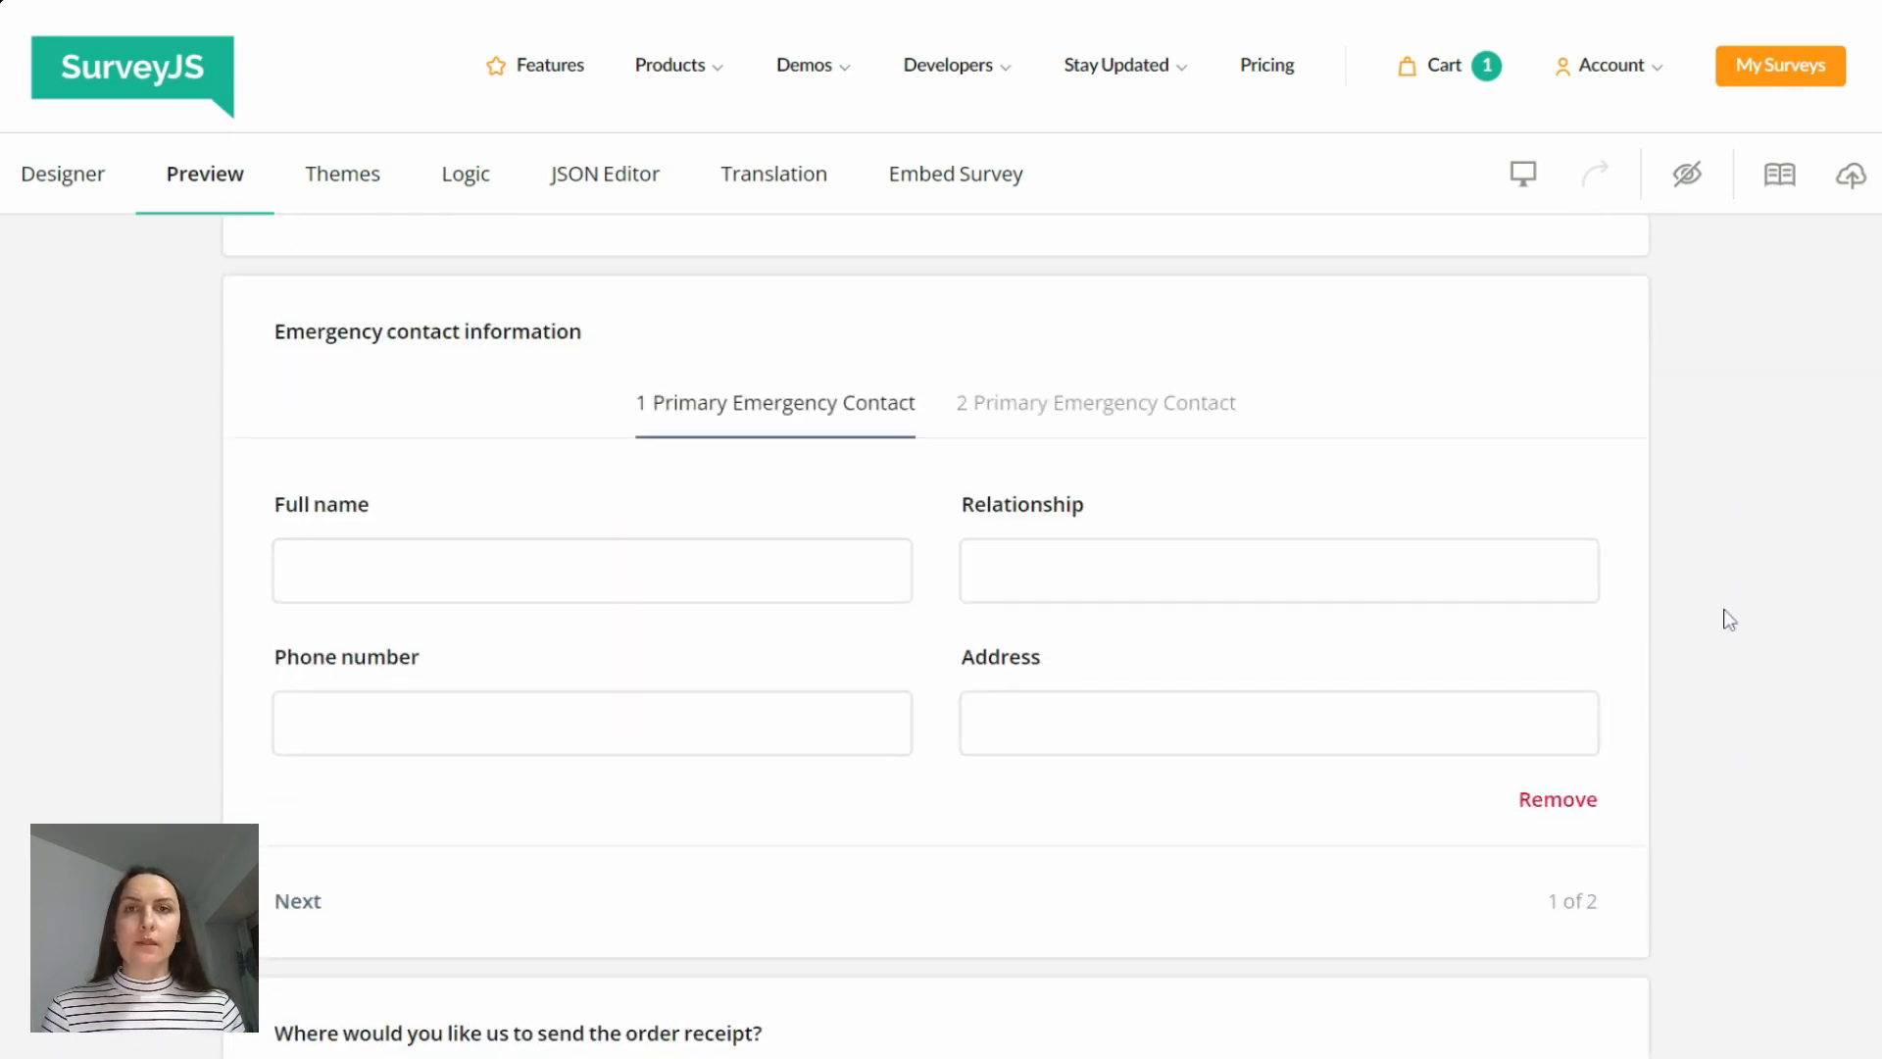
left_click(1047, 415)
left_click(874, 408)
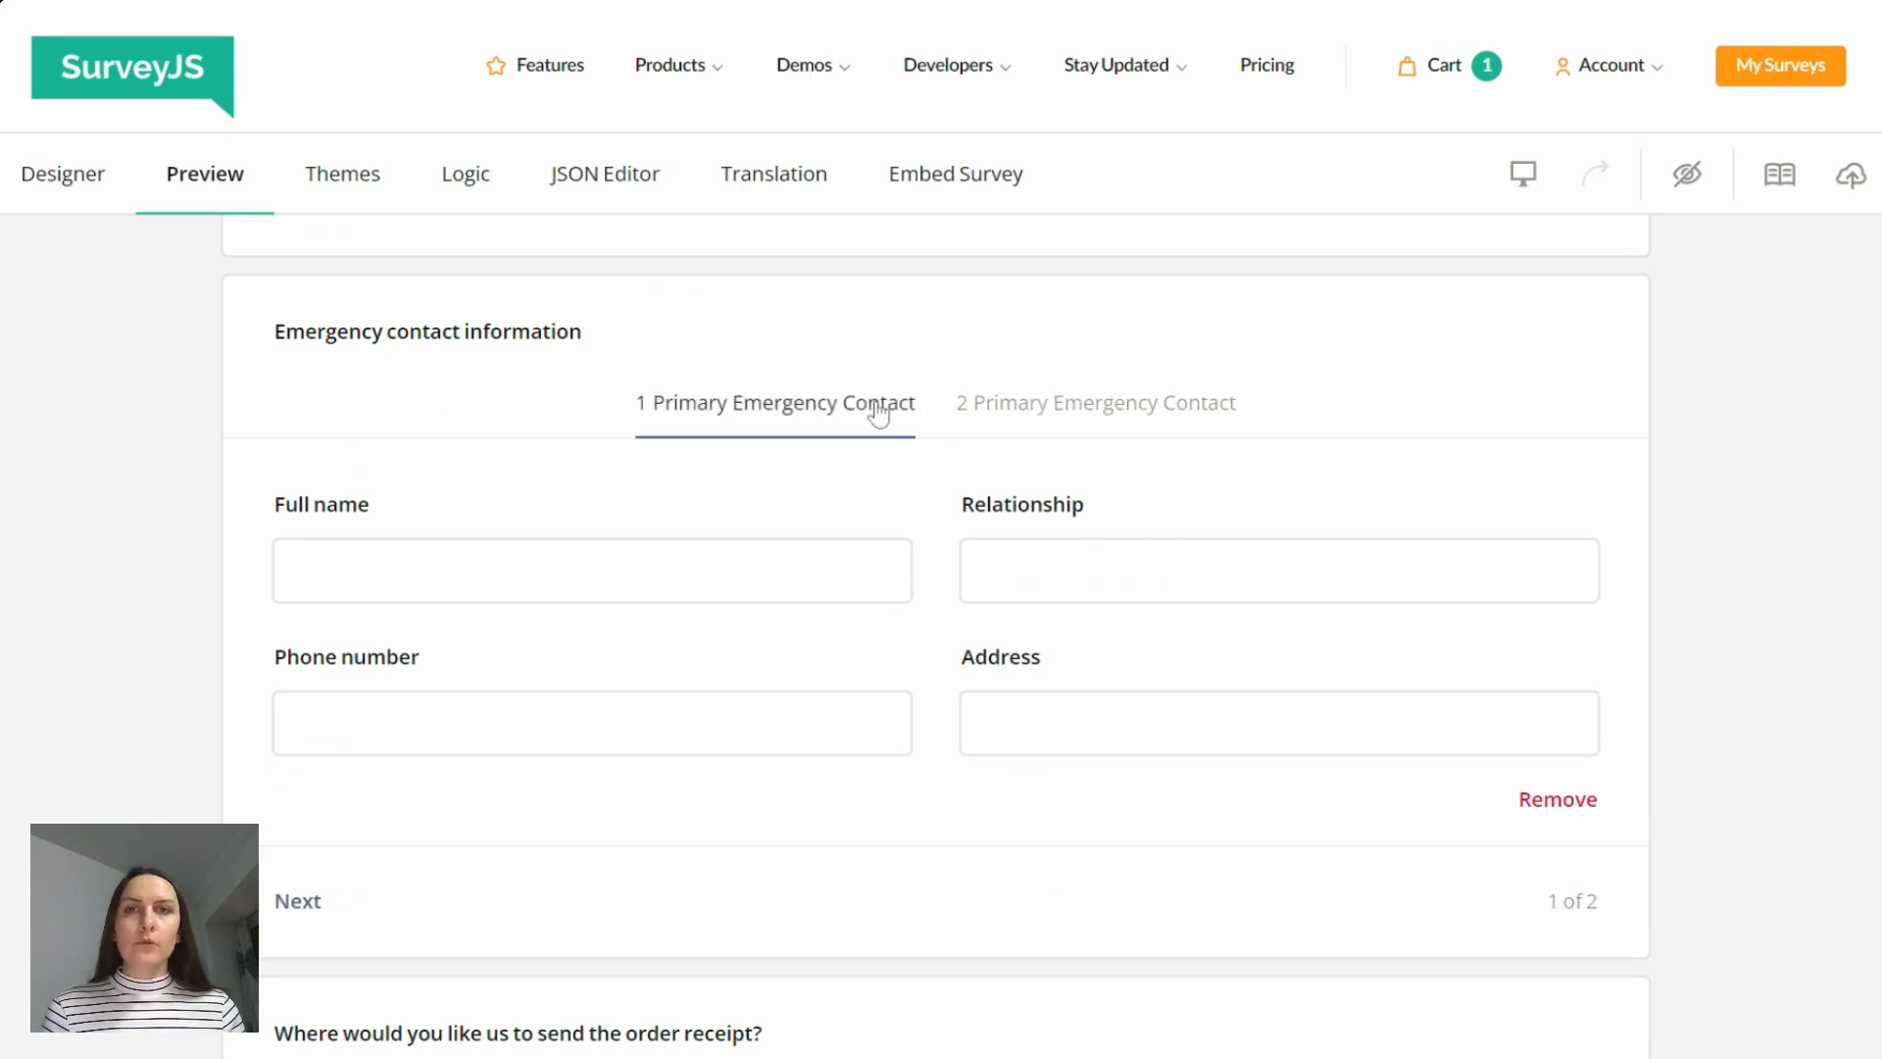
scroll(1186, 921, "down", 1)
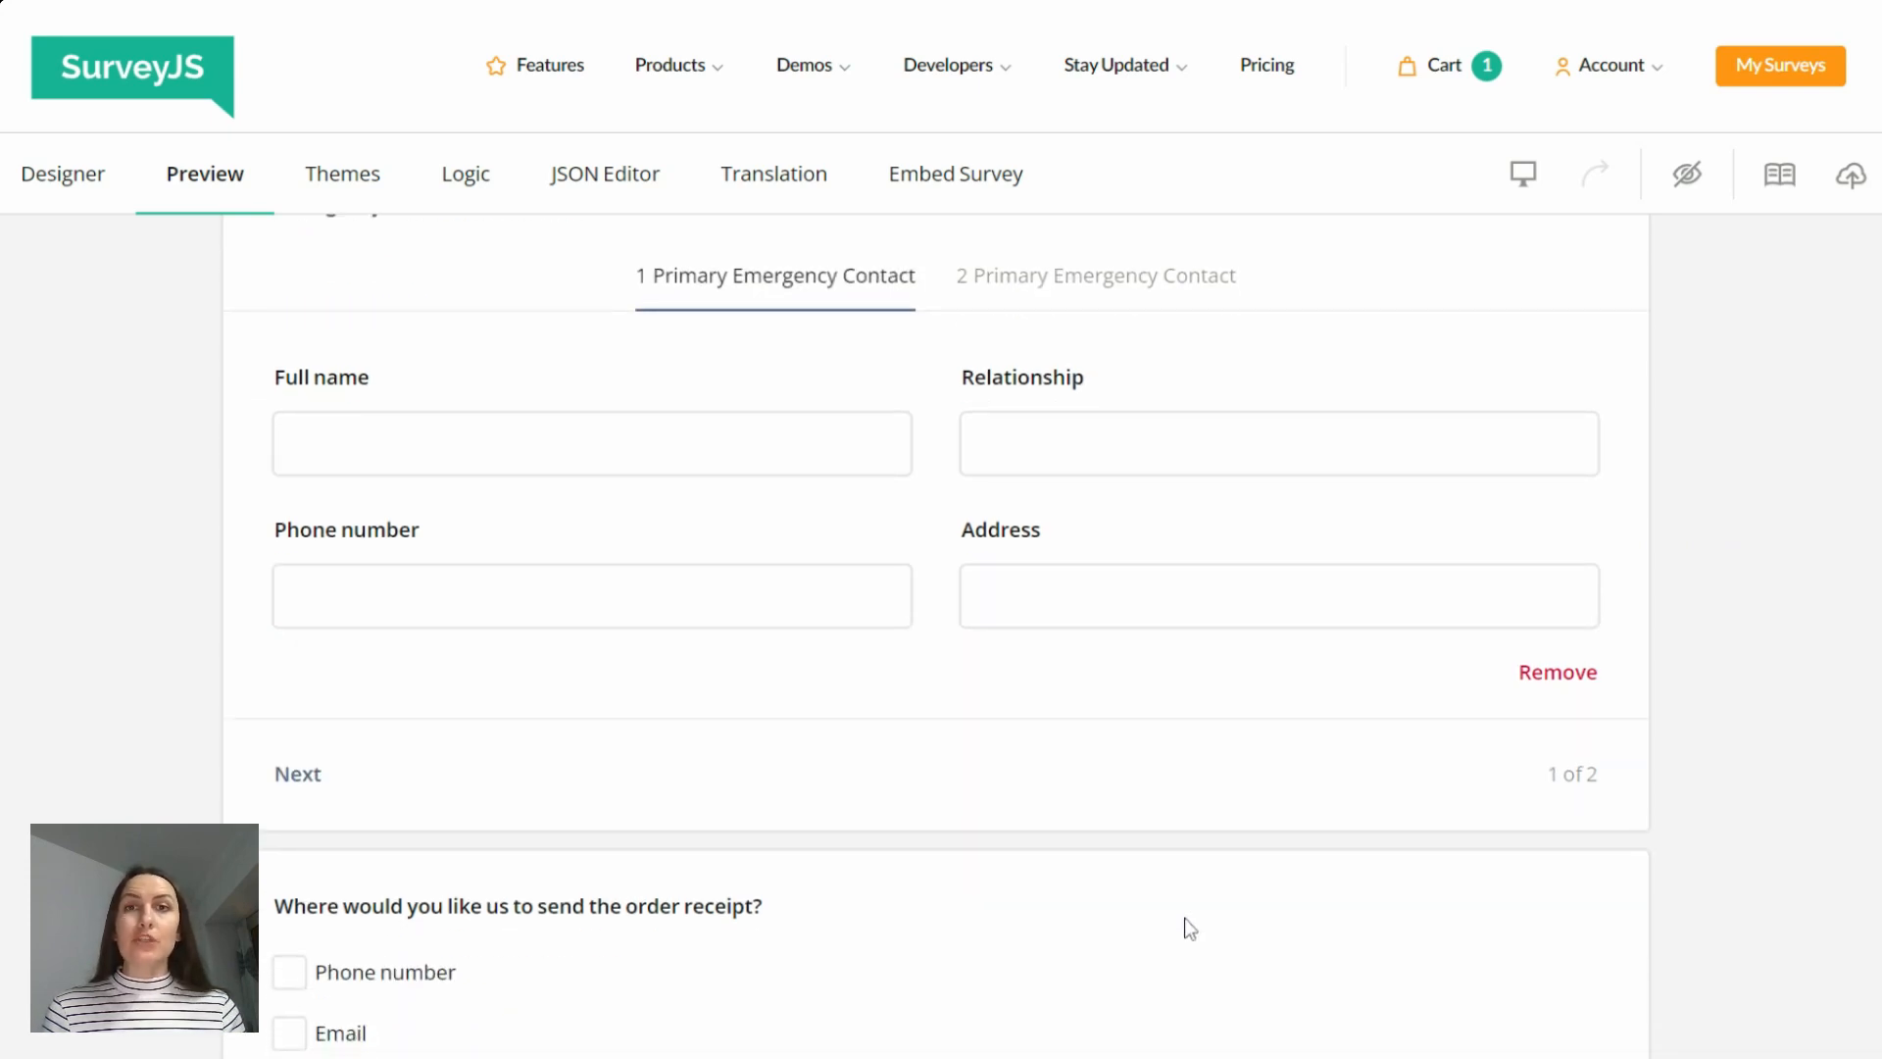
Step: Try removing an emergency contact entry and adding a second one again, and review the order receipt questions
left_click(1552, 679)
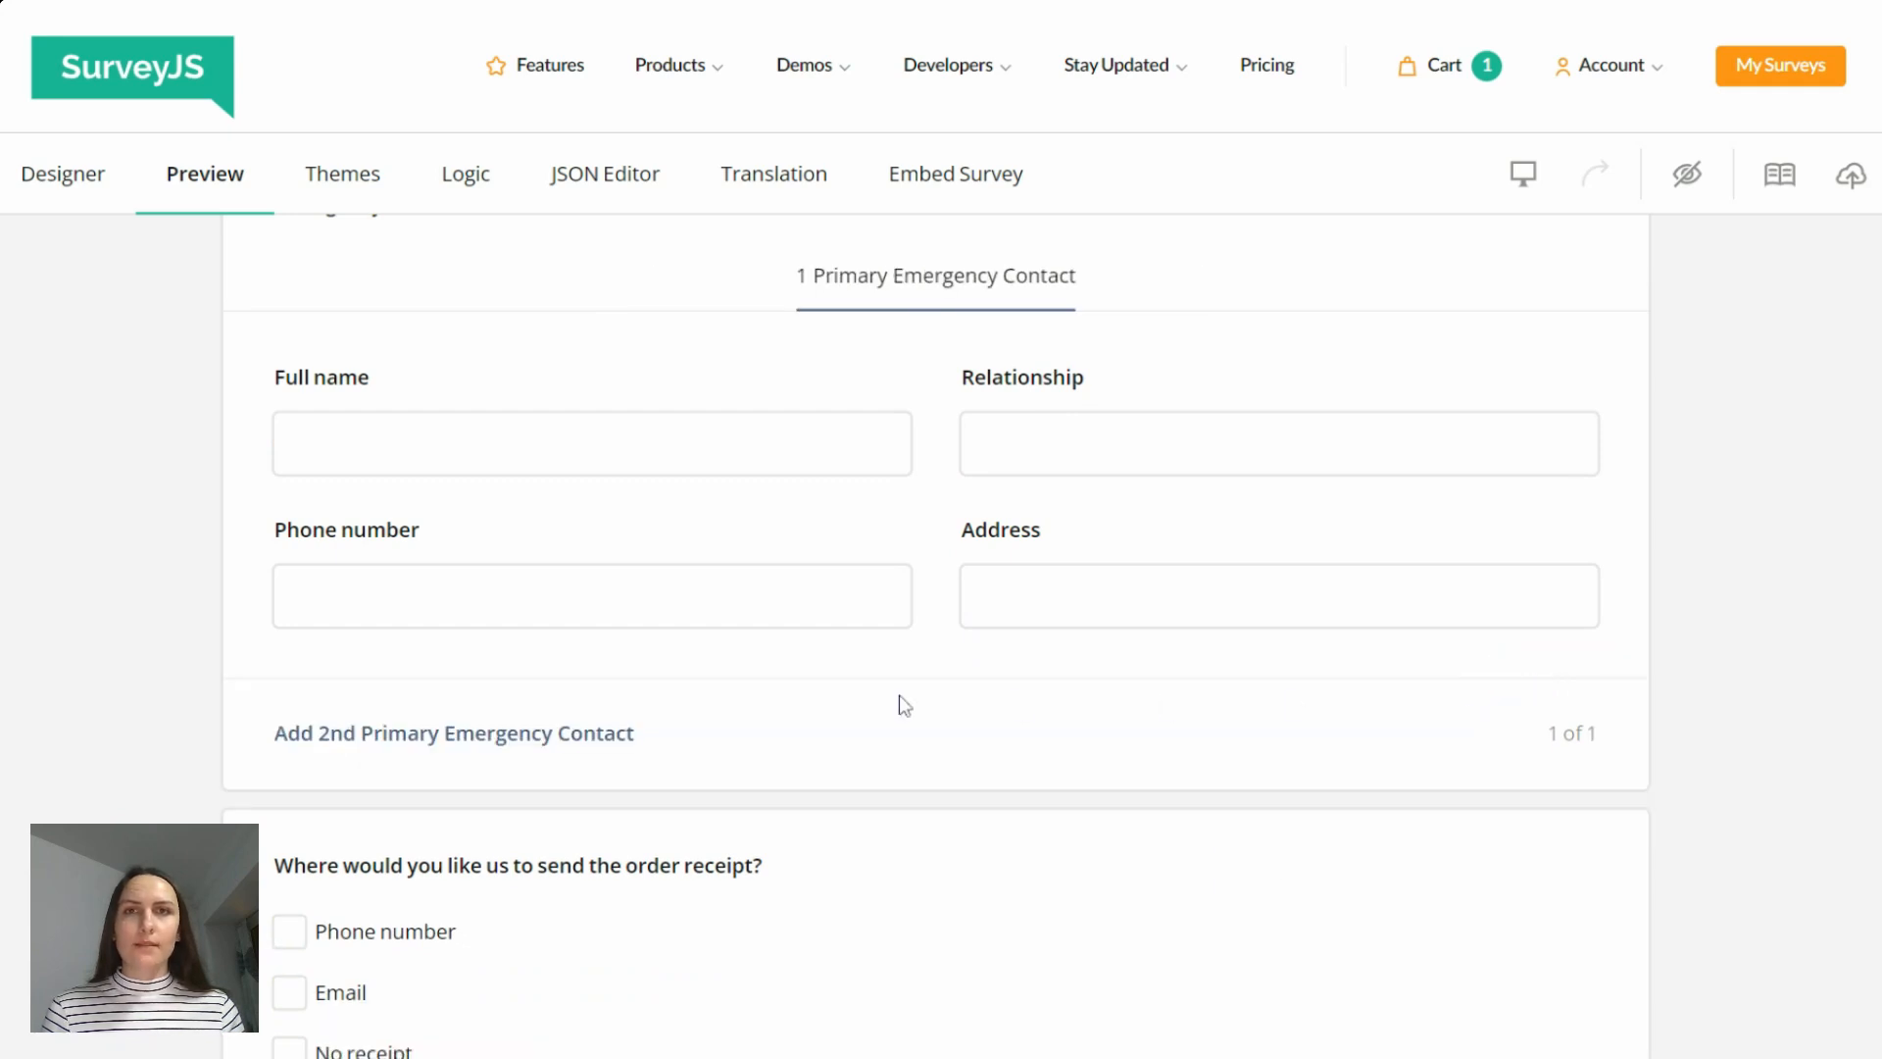
left_click(628, 744)
scroll(878, 875, "down", 1)
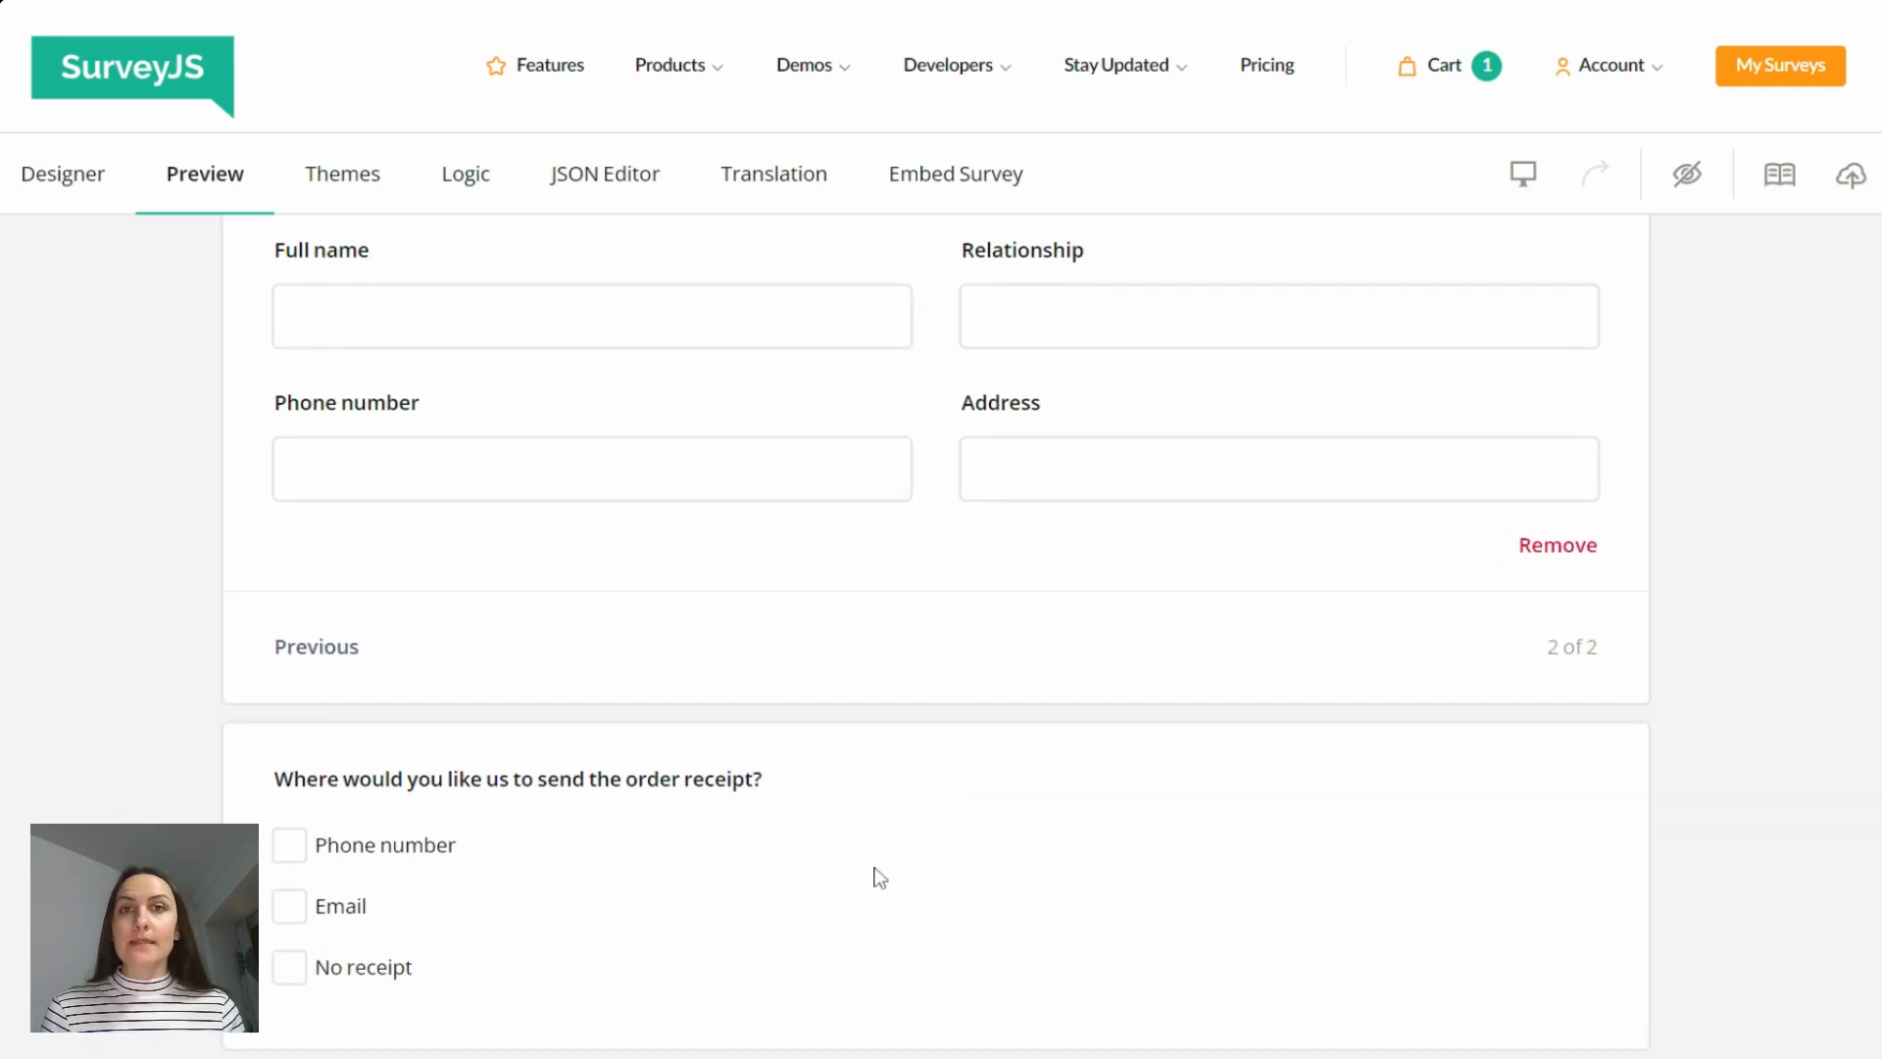
scroll(879, 877, "down", 1)
scroll(879, 878, "down", 2)
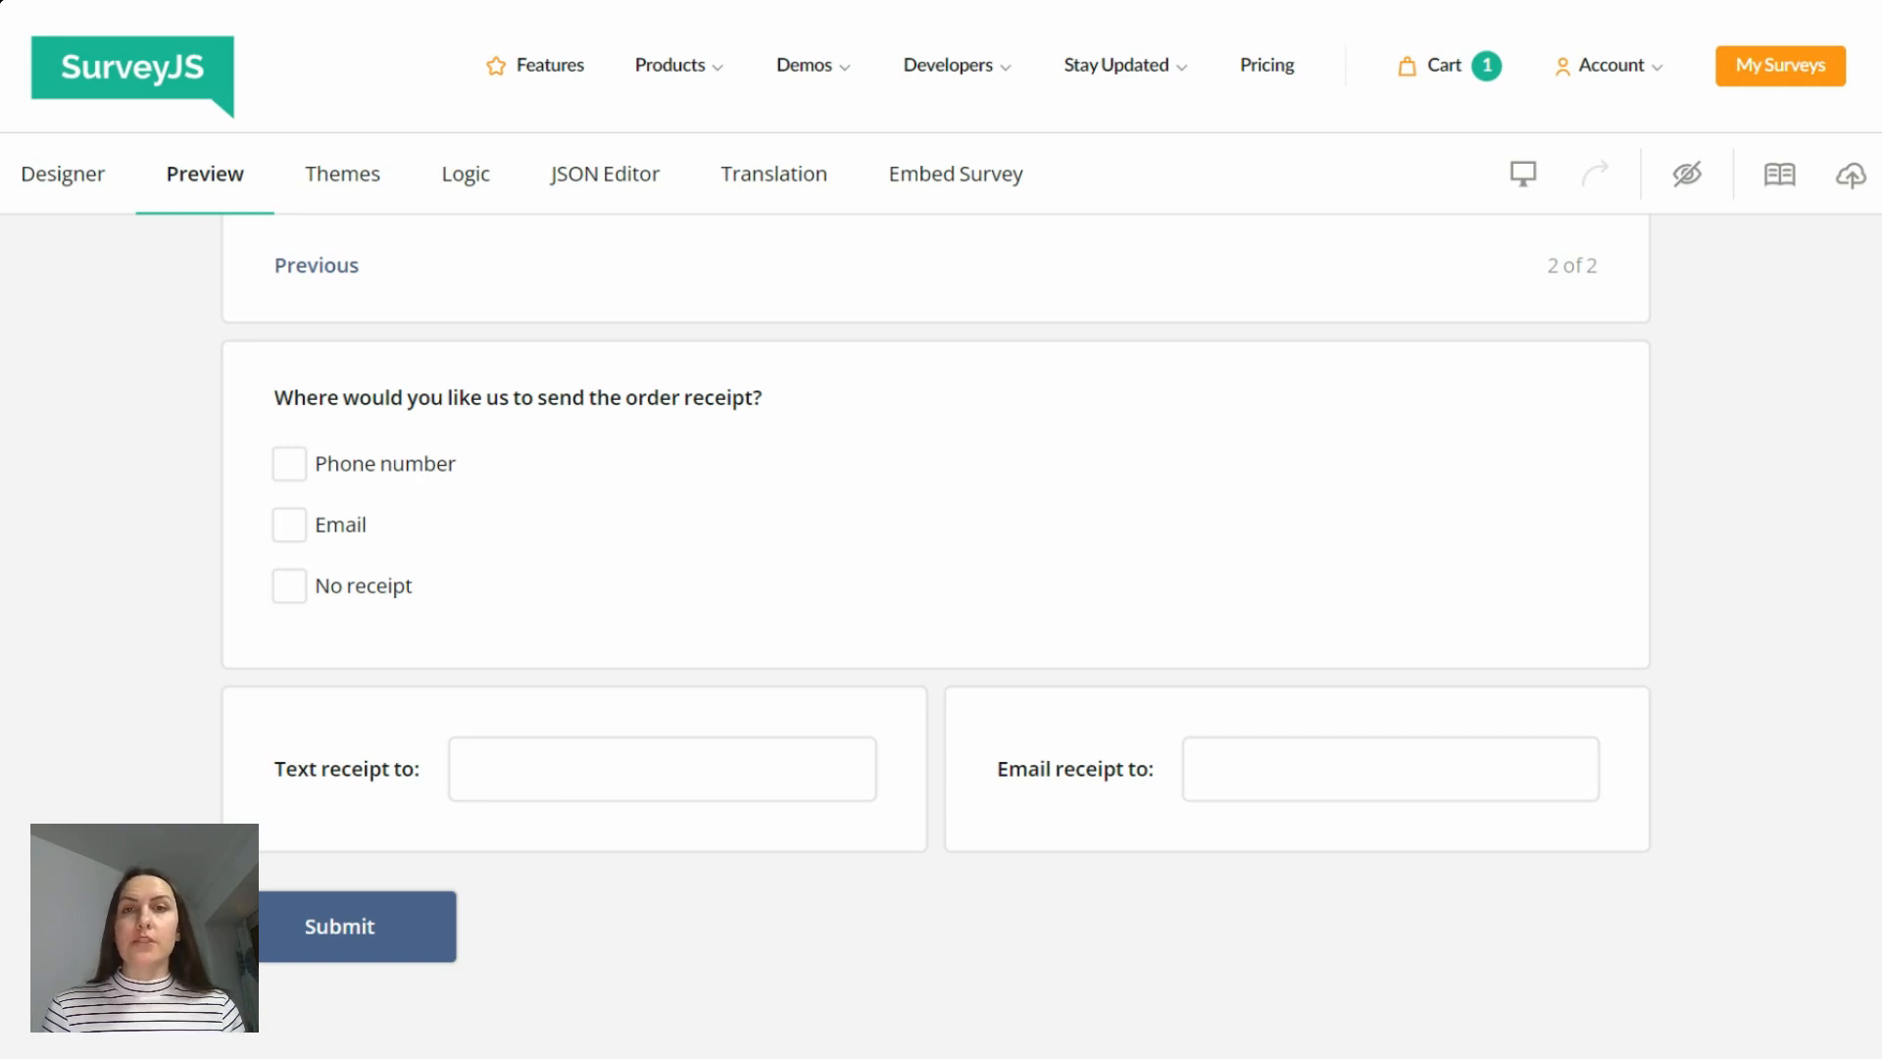
scroll(941, 636, "up", 15)
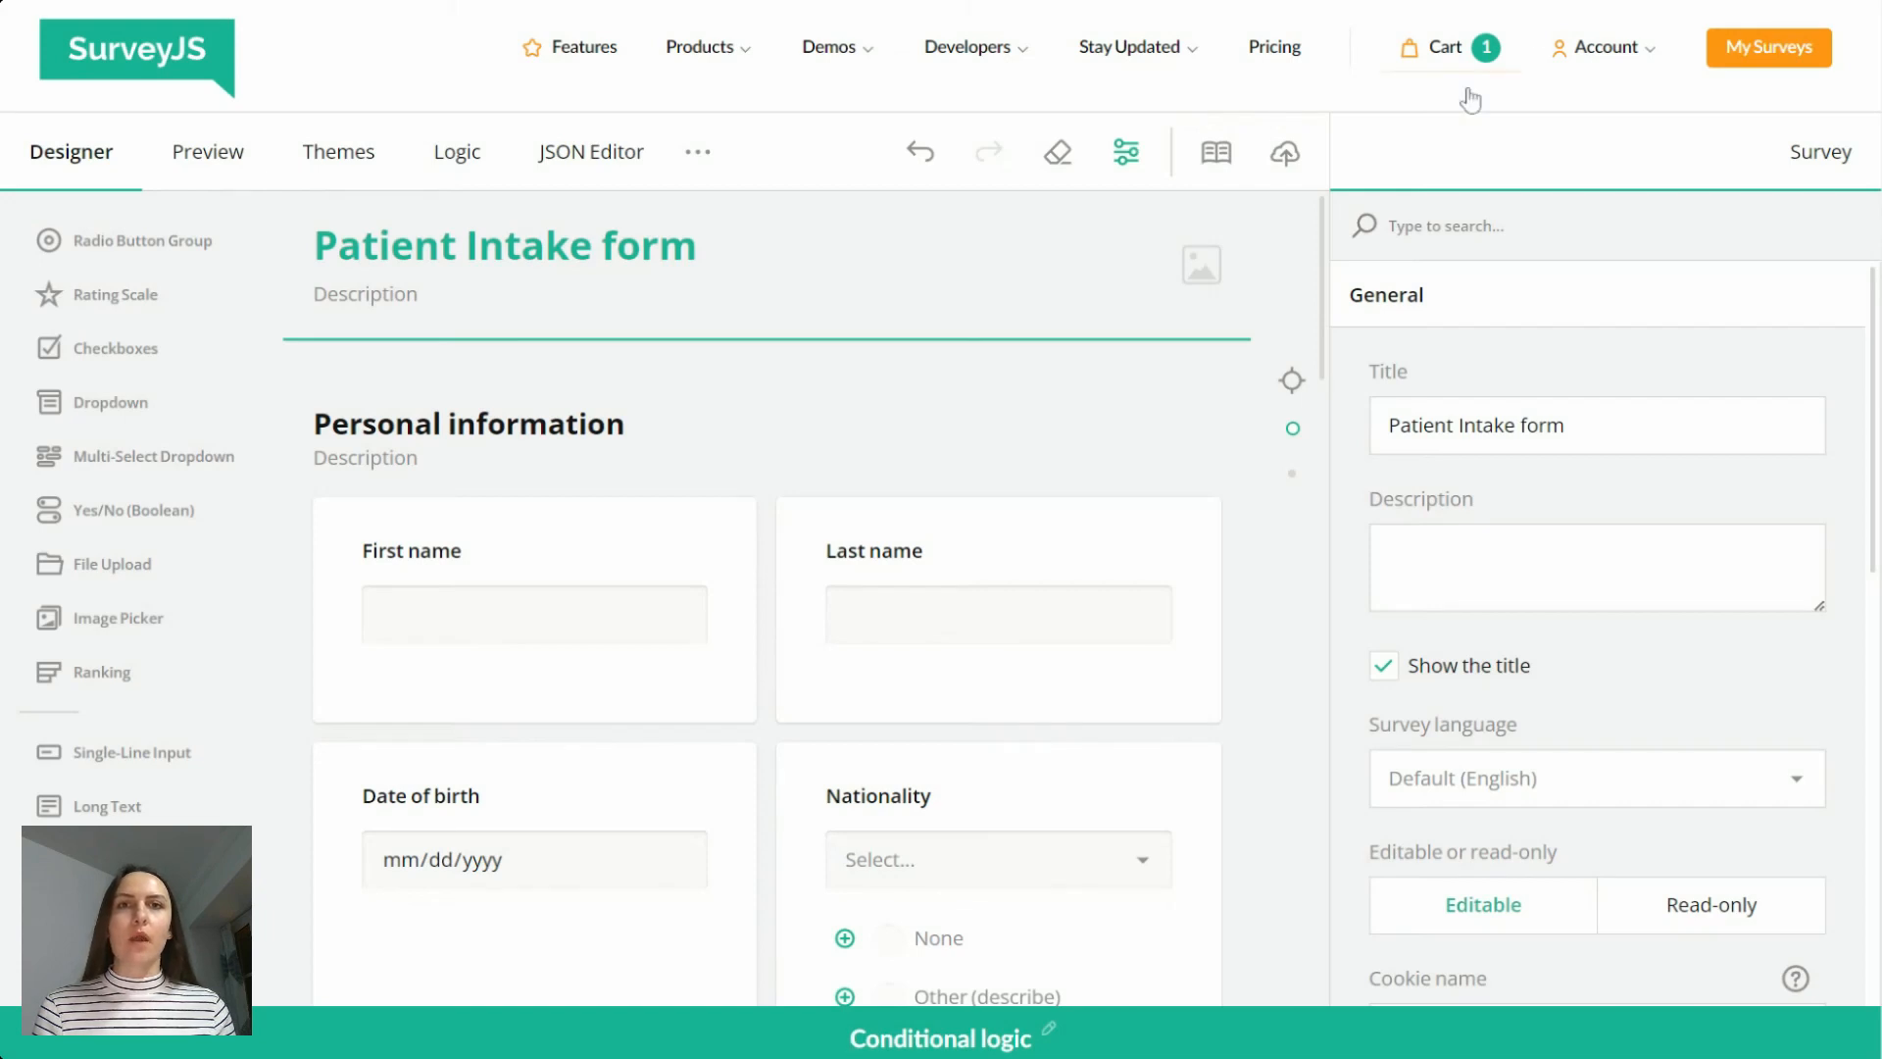
Step: Inspect the Social security number question's properties, and check the Name property of the Nationality question
scroll(1249, 593, "down", 3)
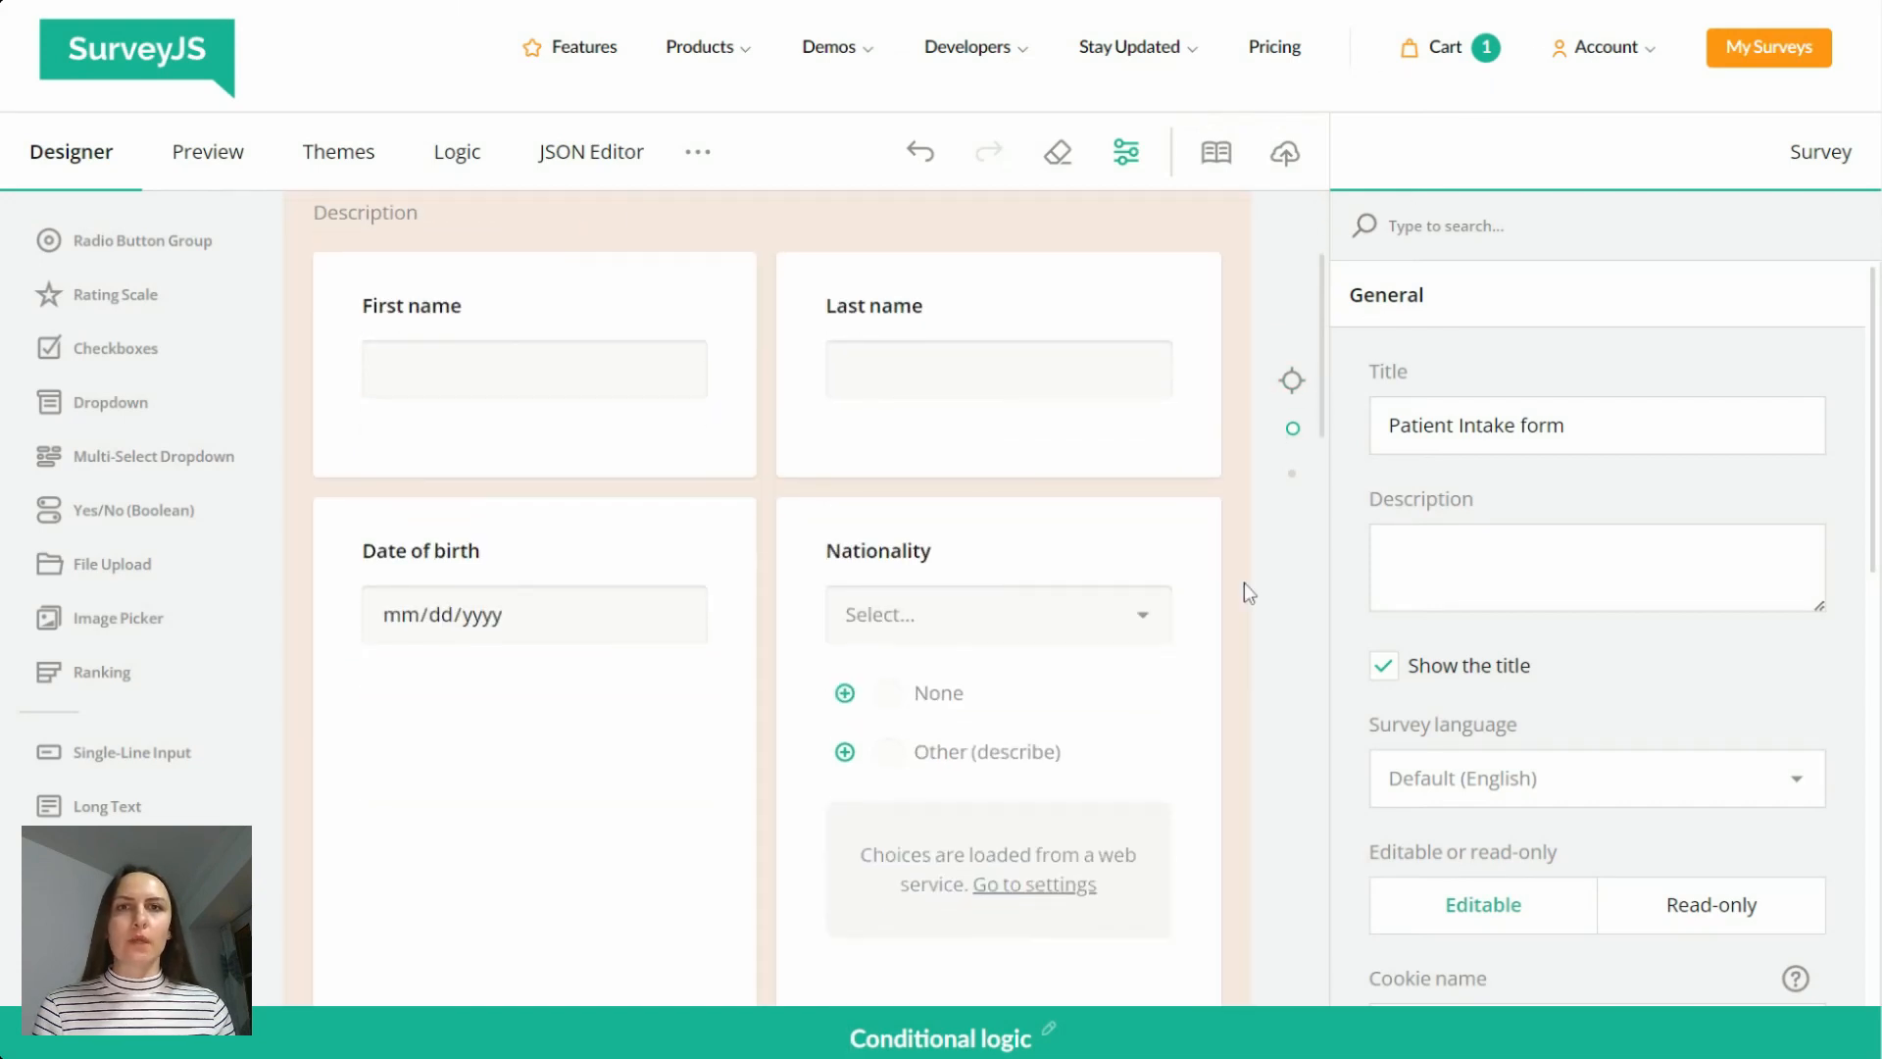
scroll(1249, 593, "down", 2)
scroll(1248, 593, "down", 4)
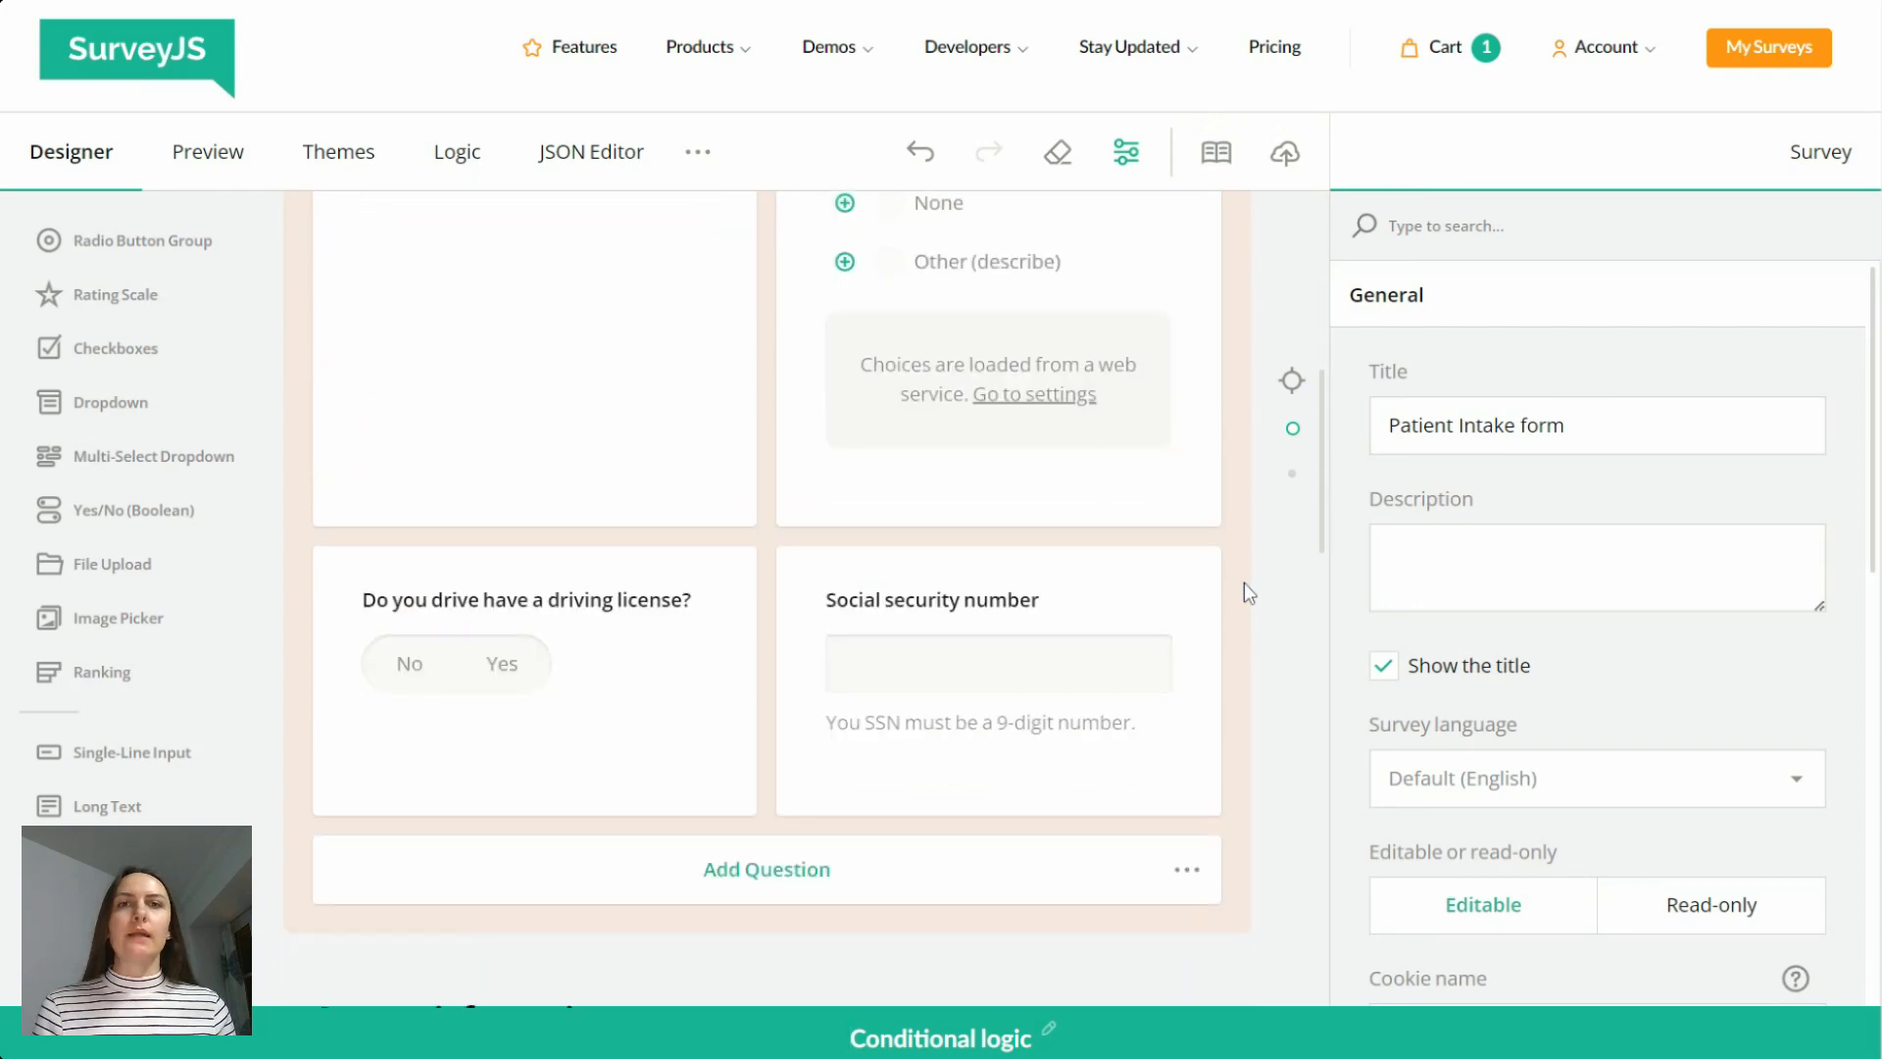
left_click(1146, 582)
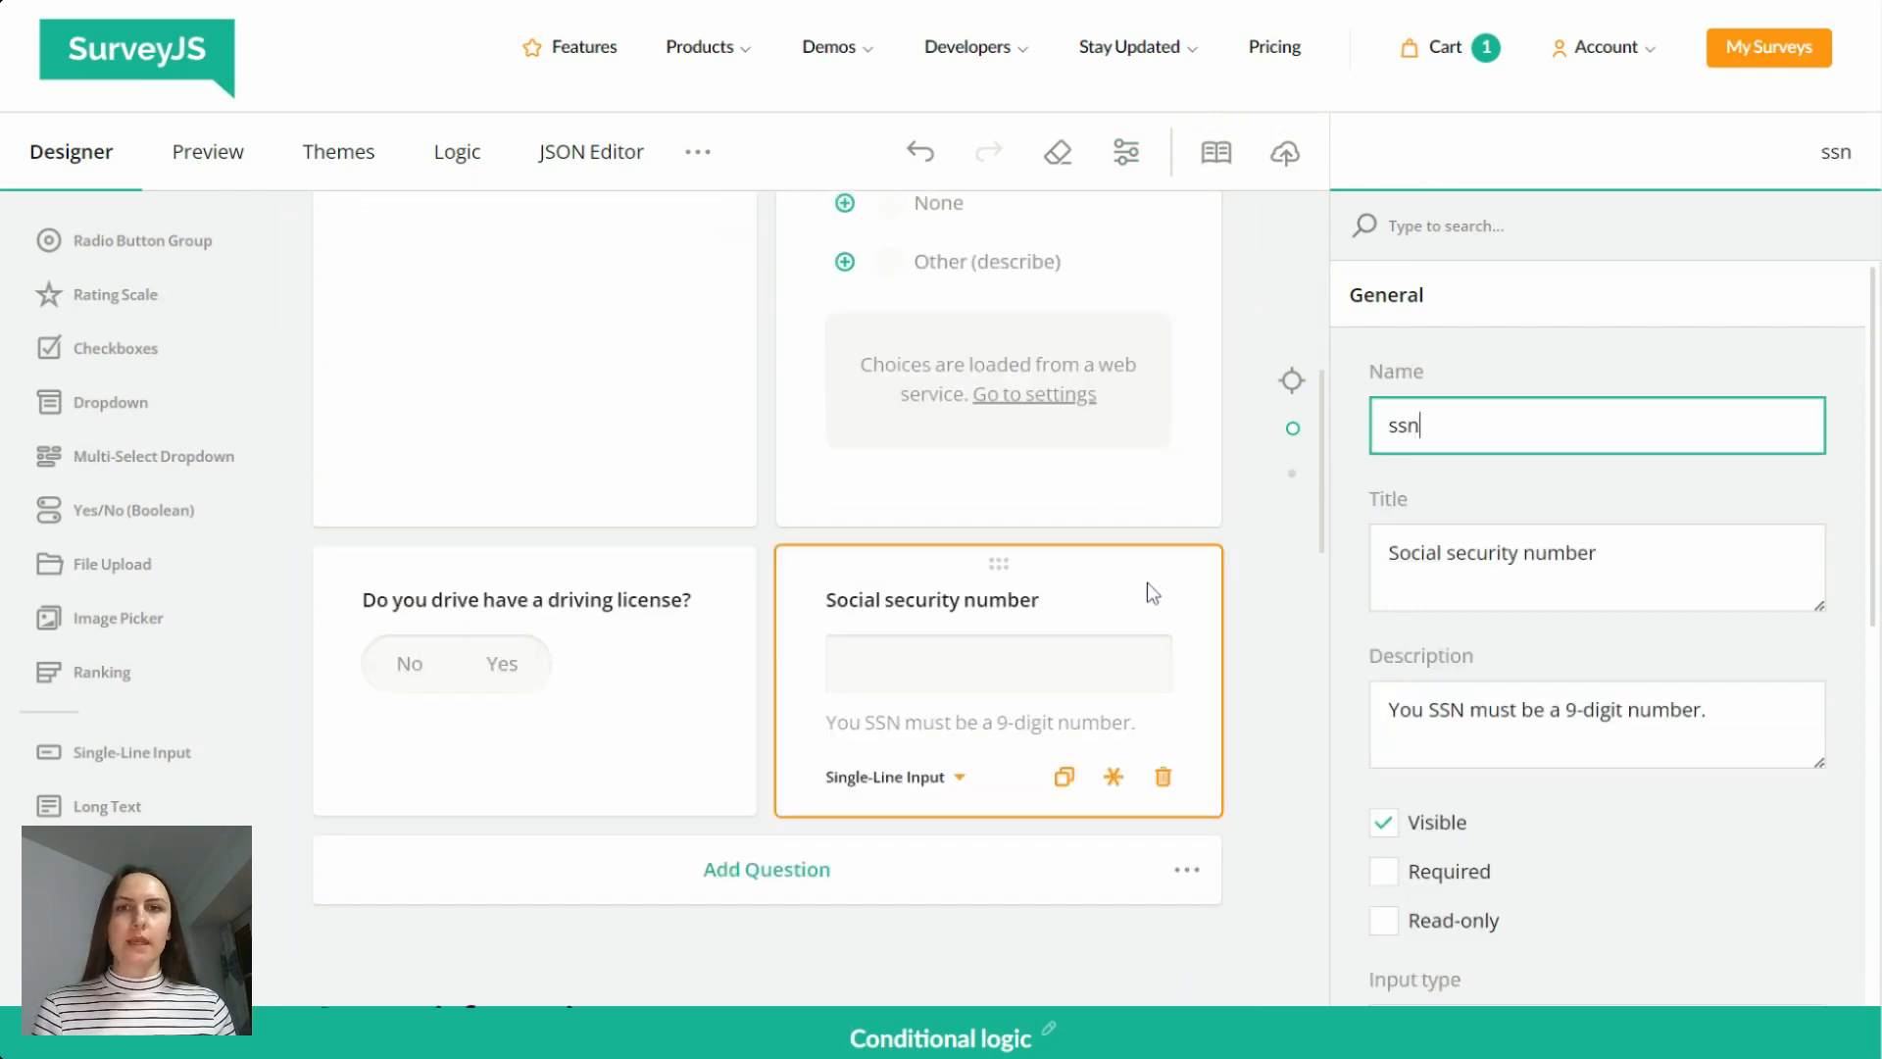
scroll(1176, 618, "up", 3)
scroll(1176, 549, "up", 1)
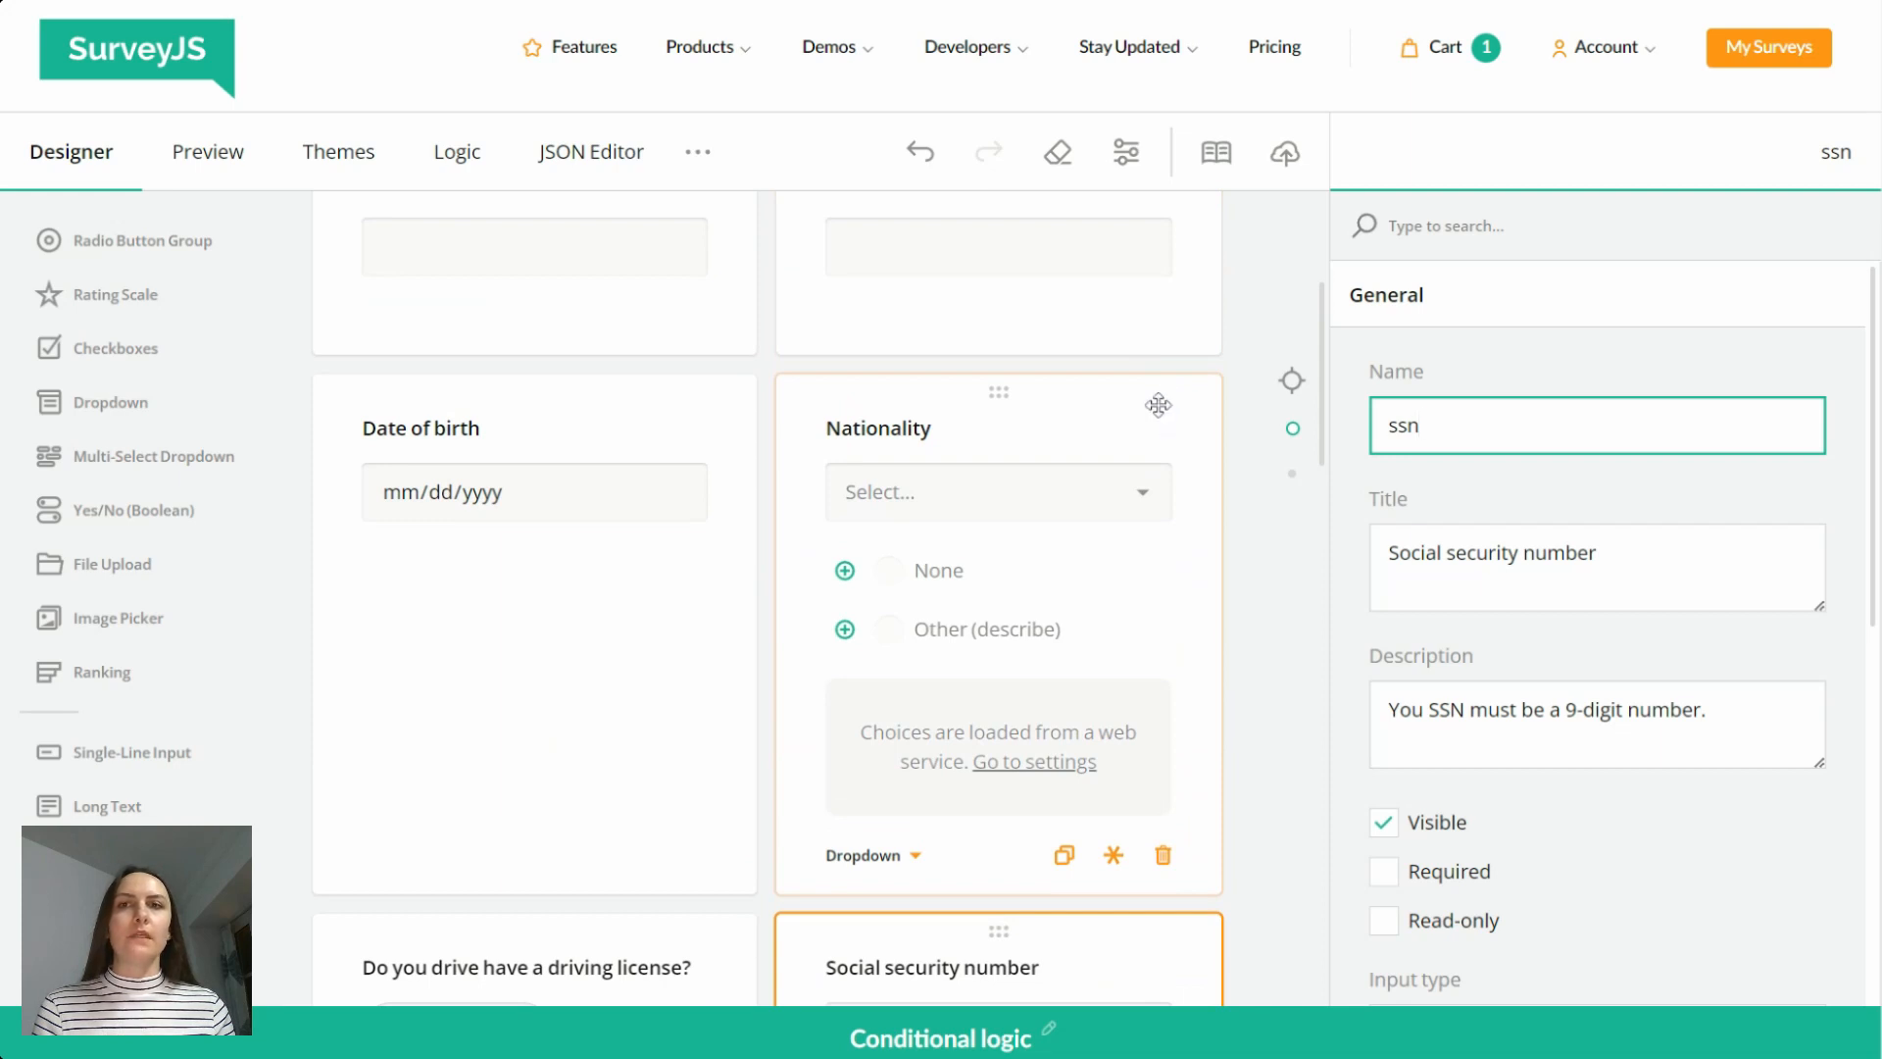
left_click(1157, 405)
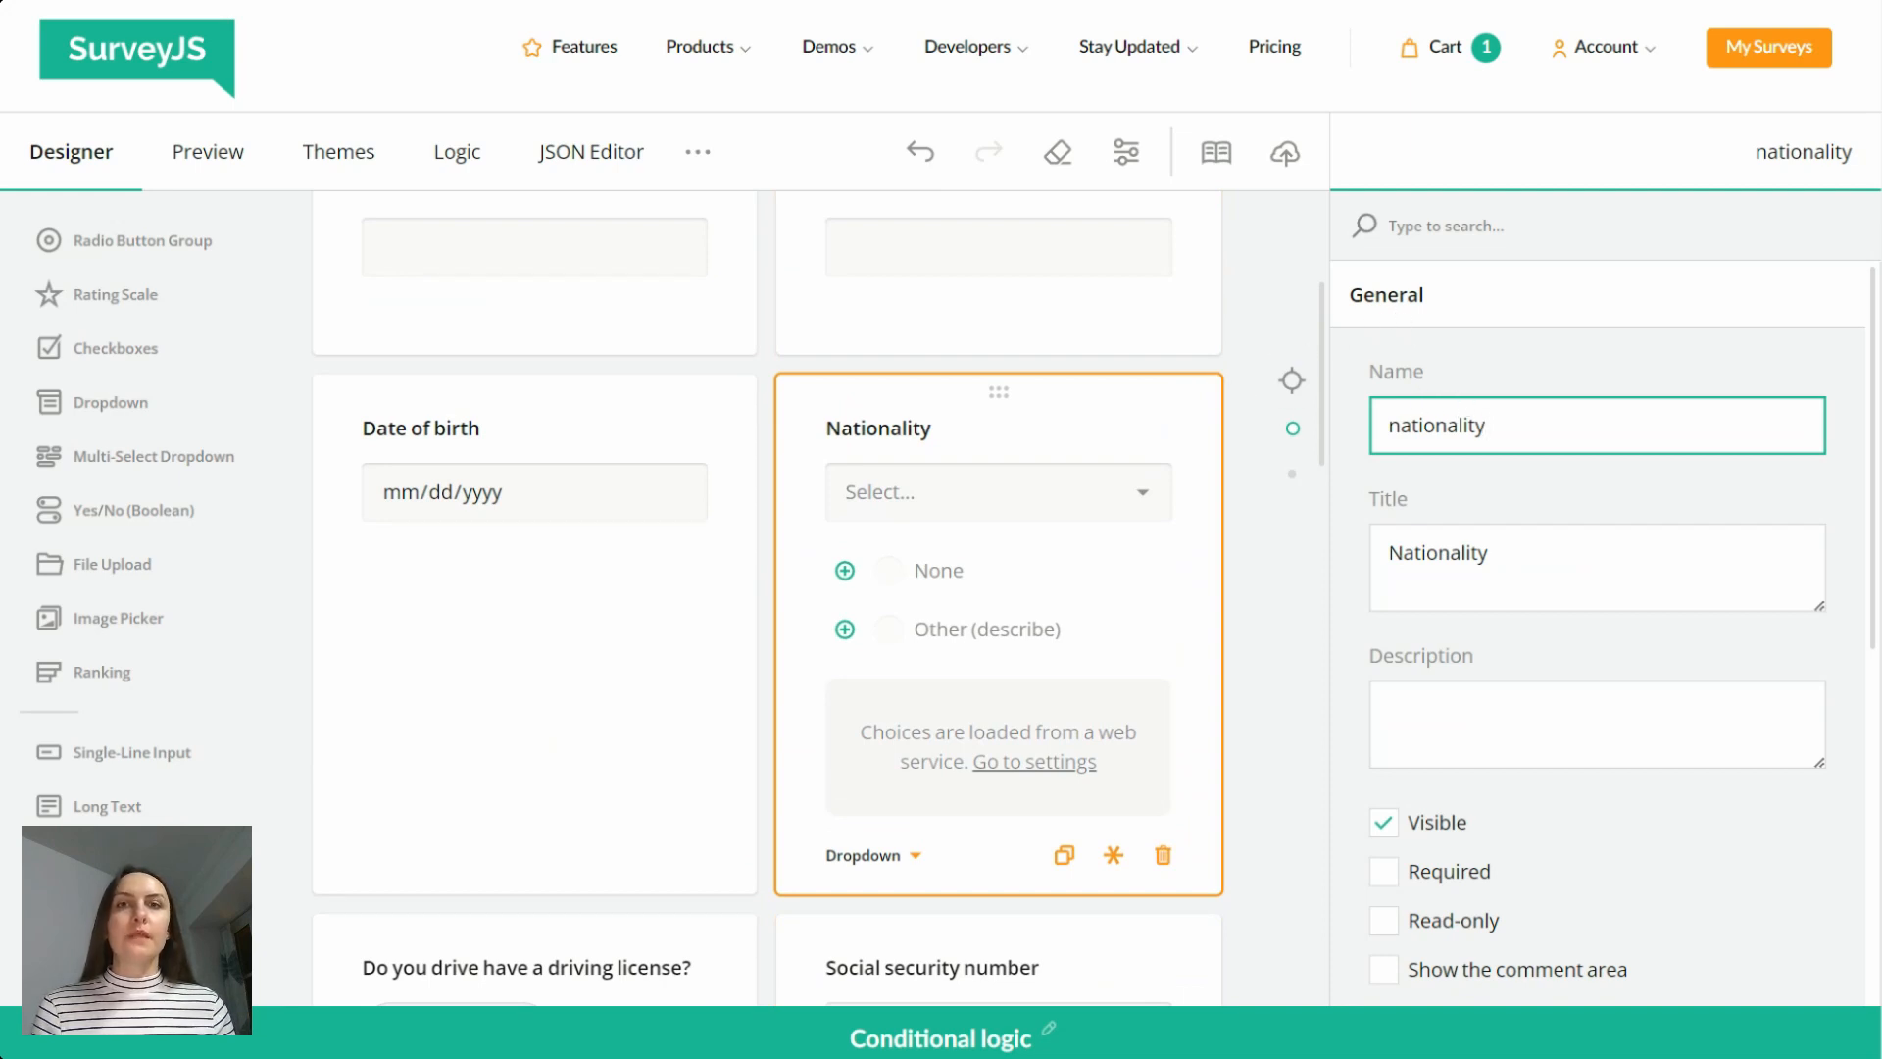
left_click_drag(1486, 425, 1347, 426)
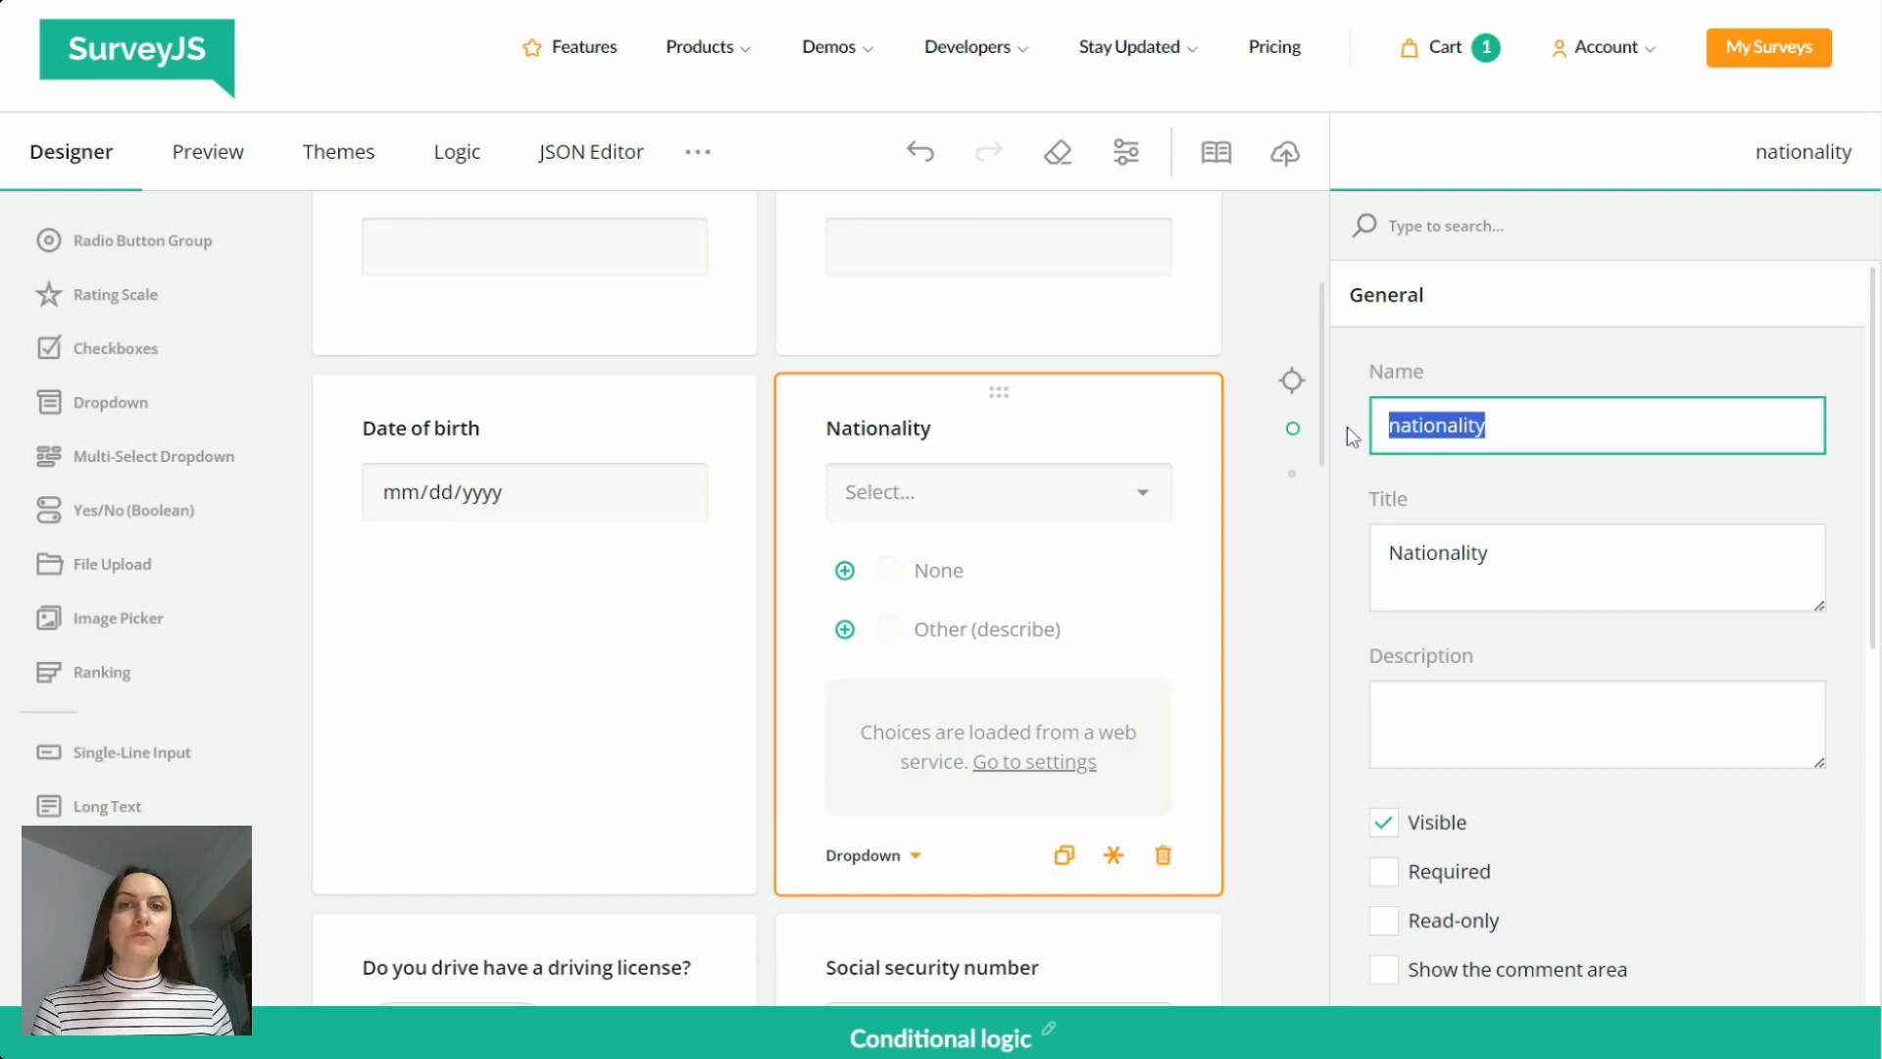
left_click(1470, 312)
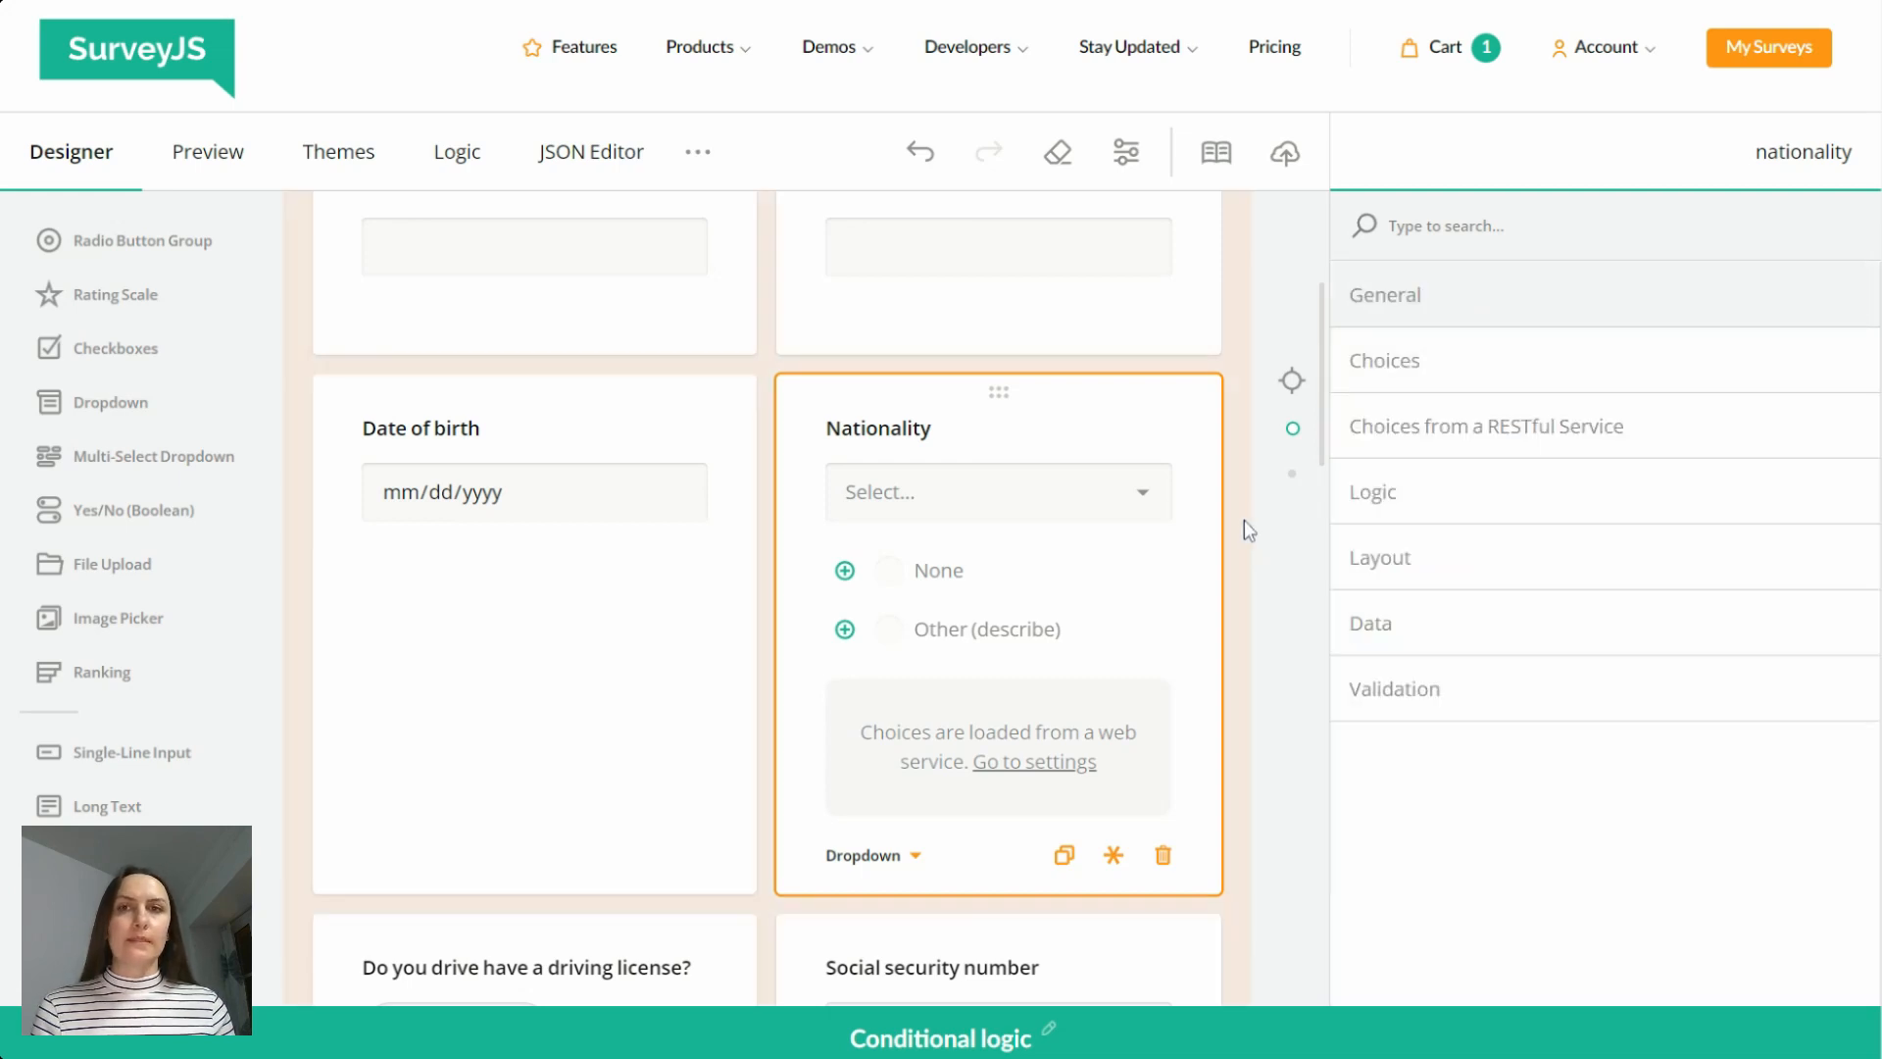
Step: Select the Social security number question, check its Name property, and collapse its General settings
scroll(1255, 502, "down", 4)
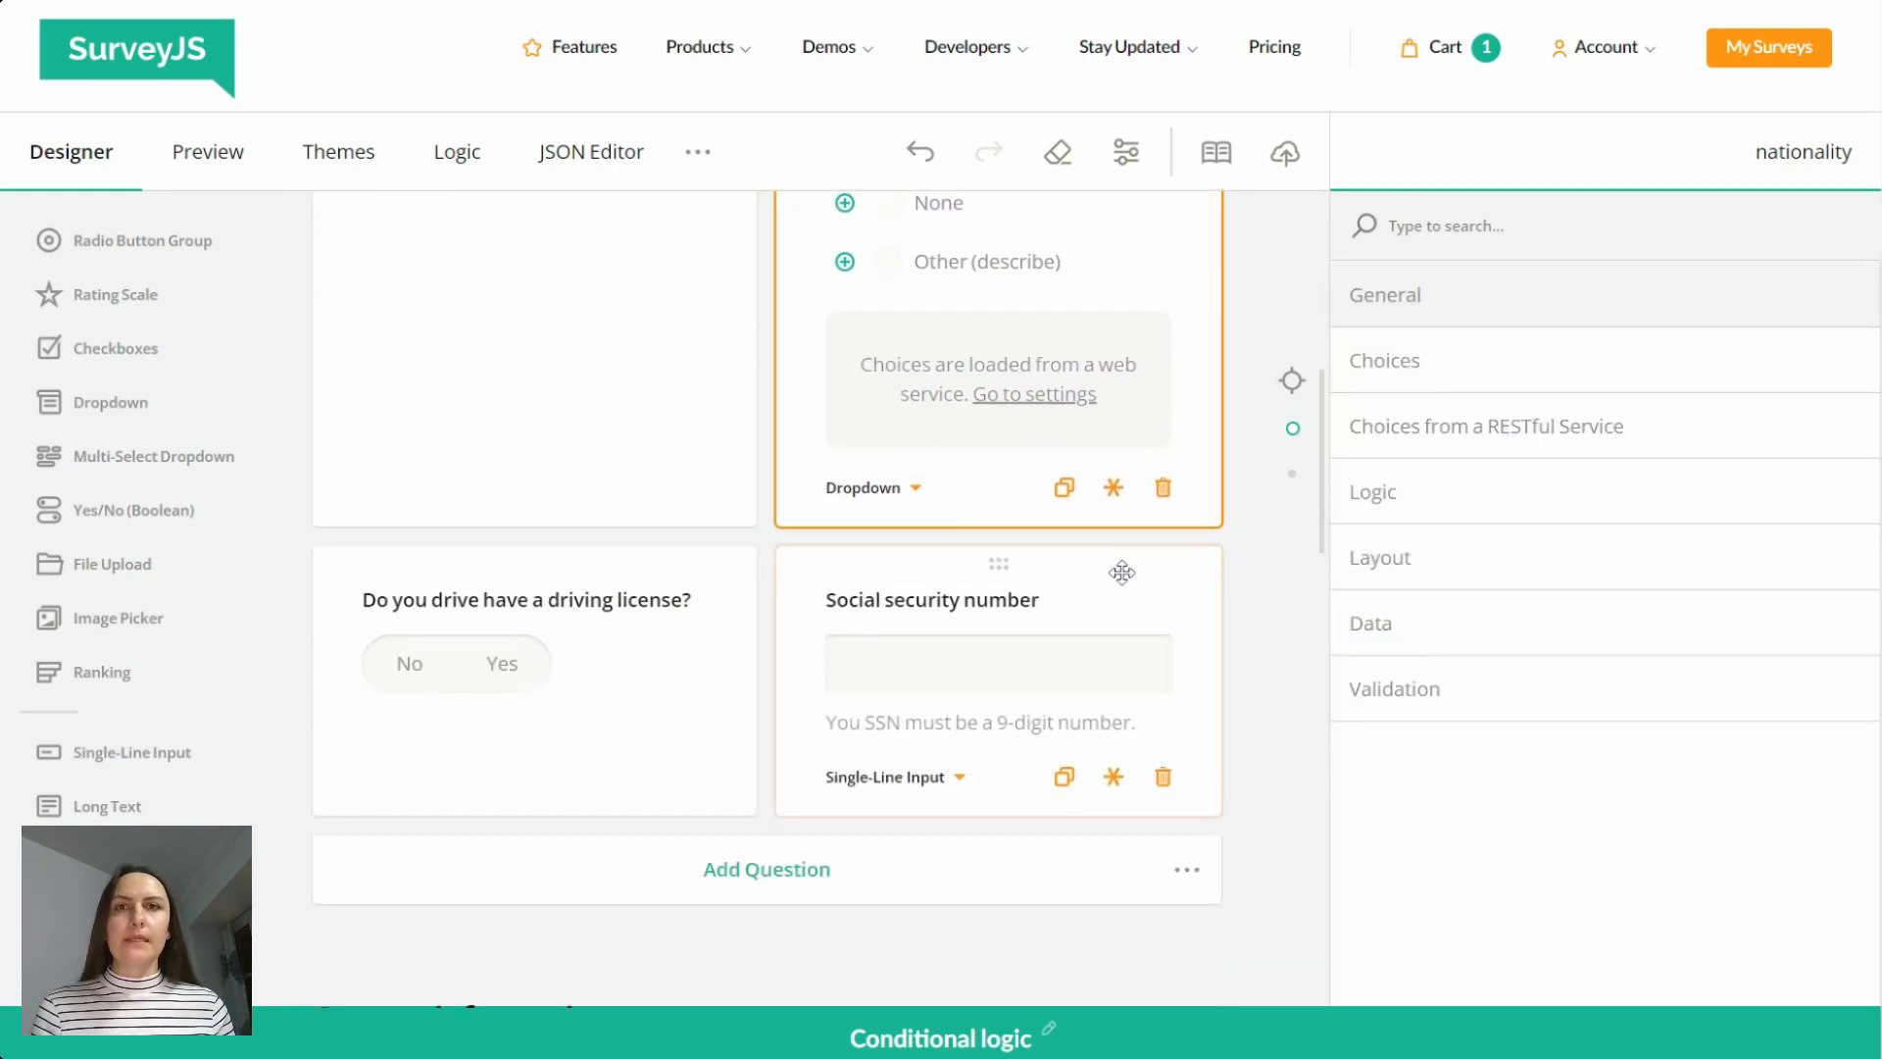
left_click(1123, 571)
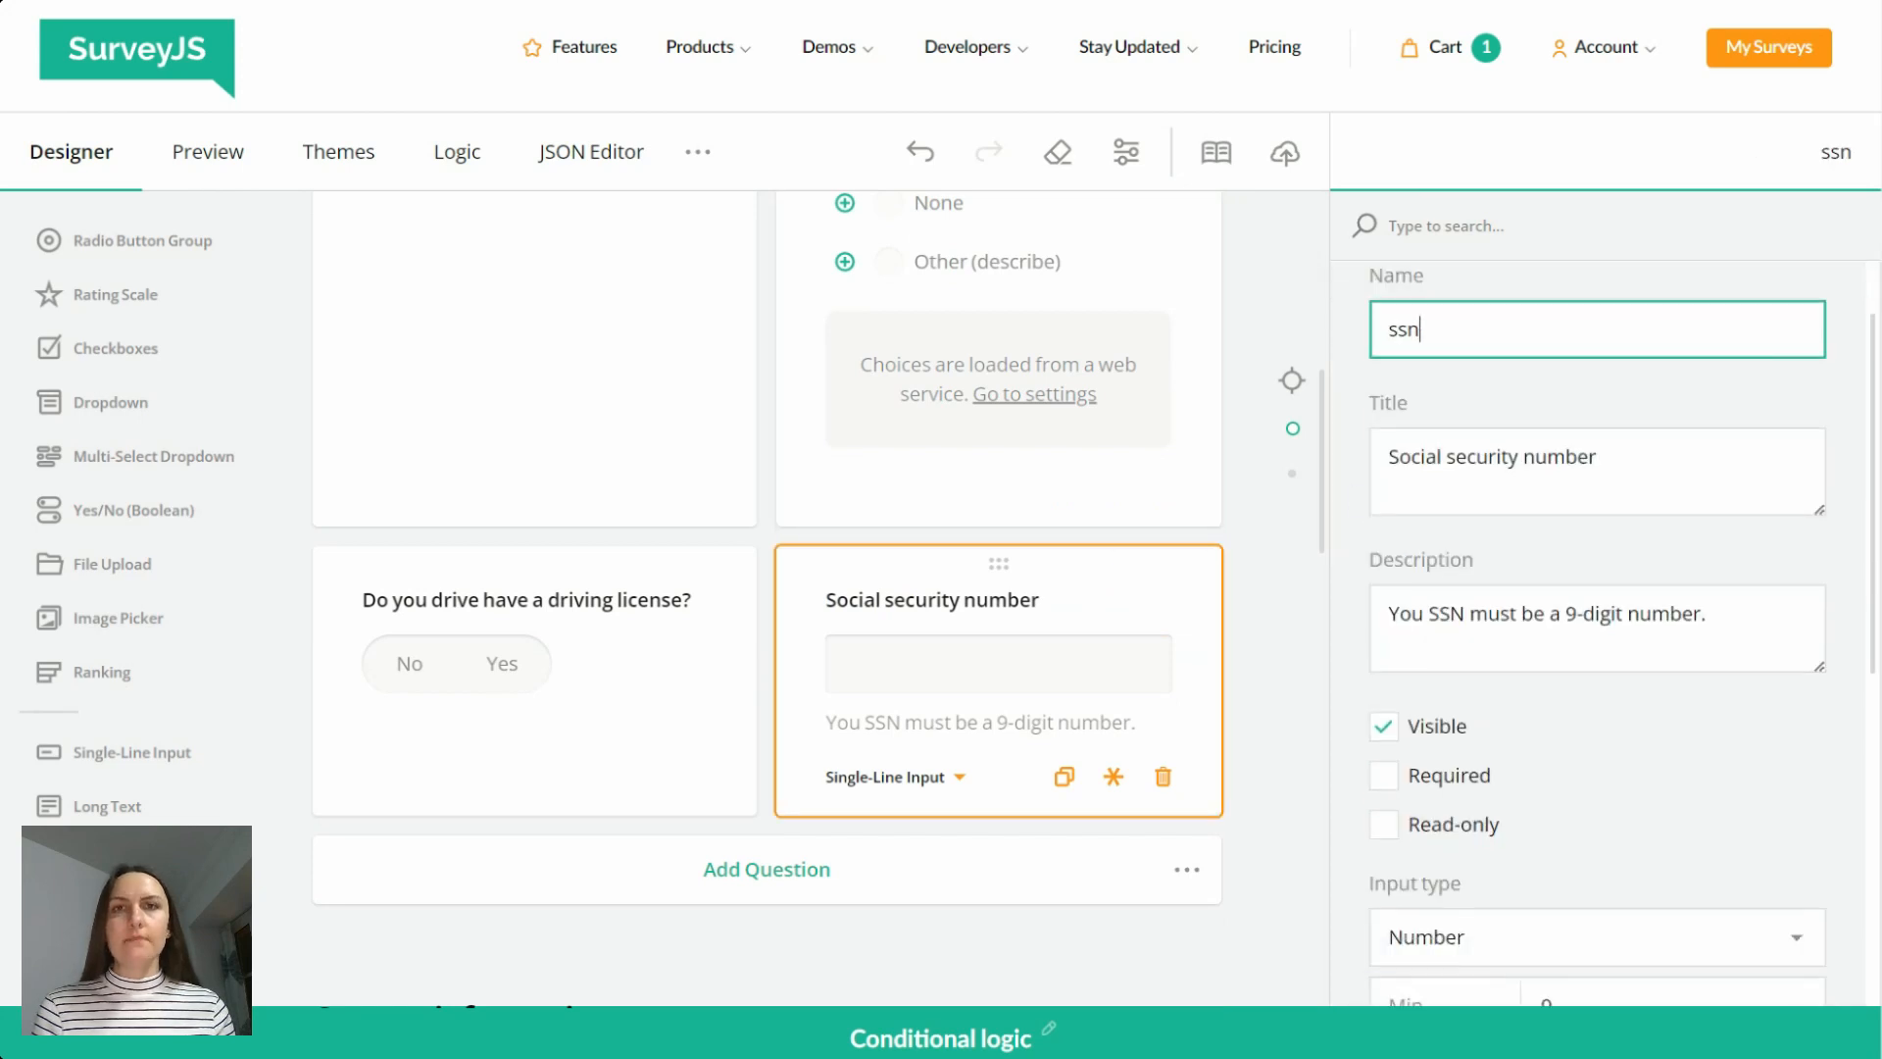
scroll(1514, 394, "down", 1)
left_click_drag(1439, 304, 1370, 306)
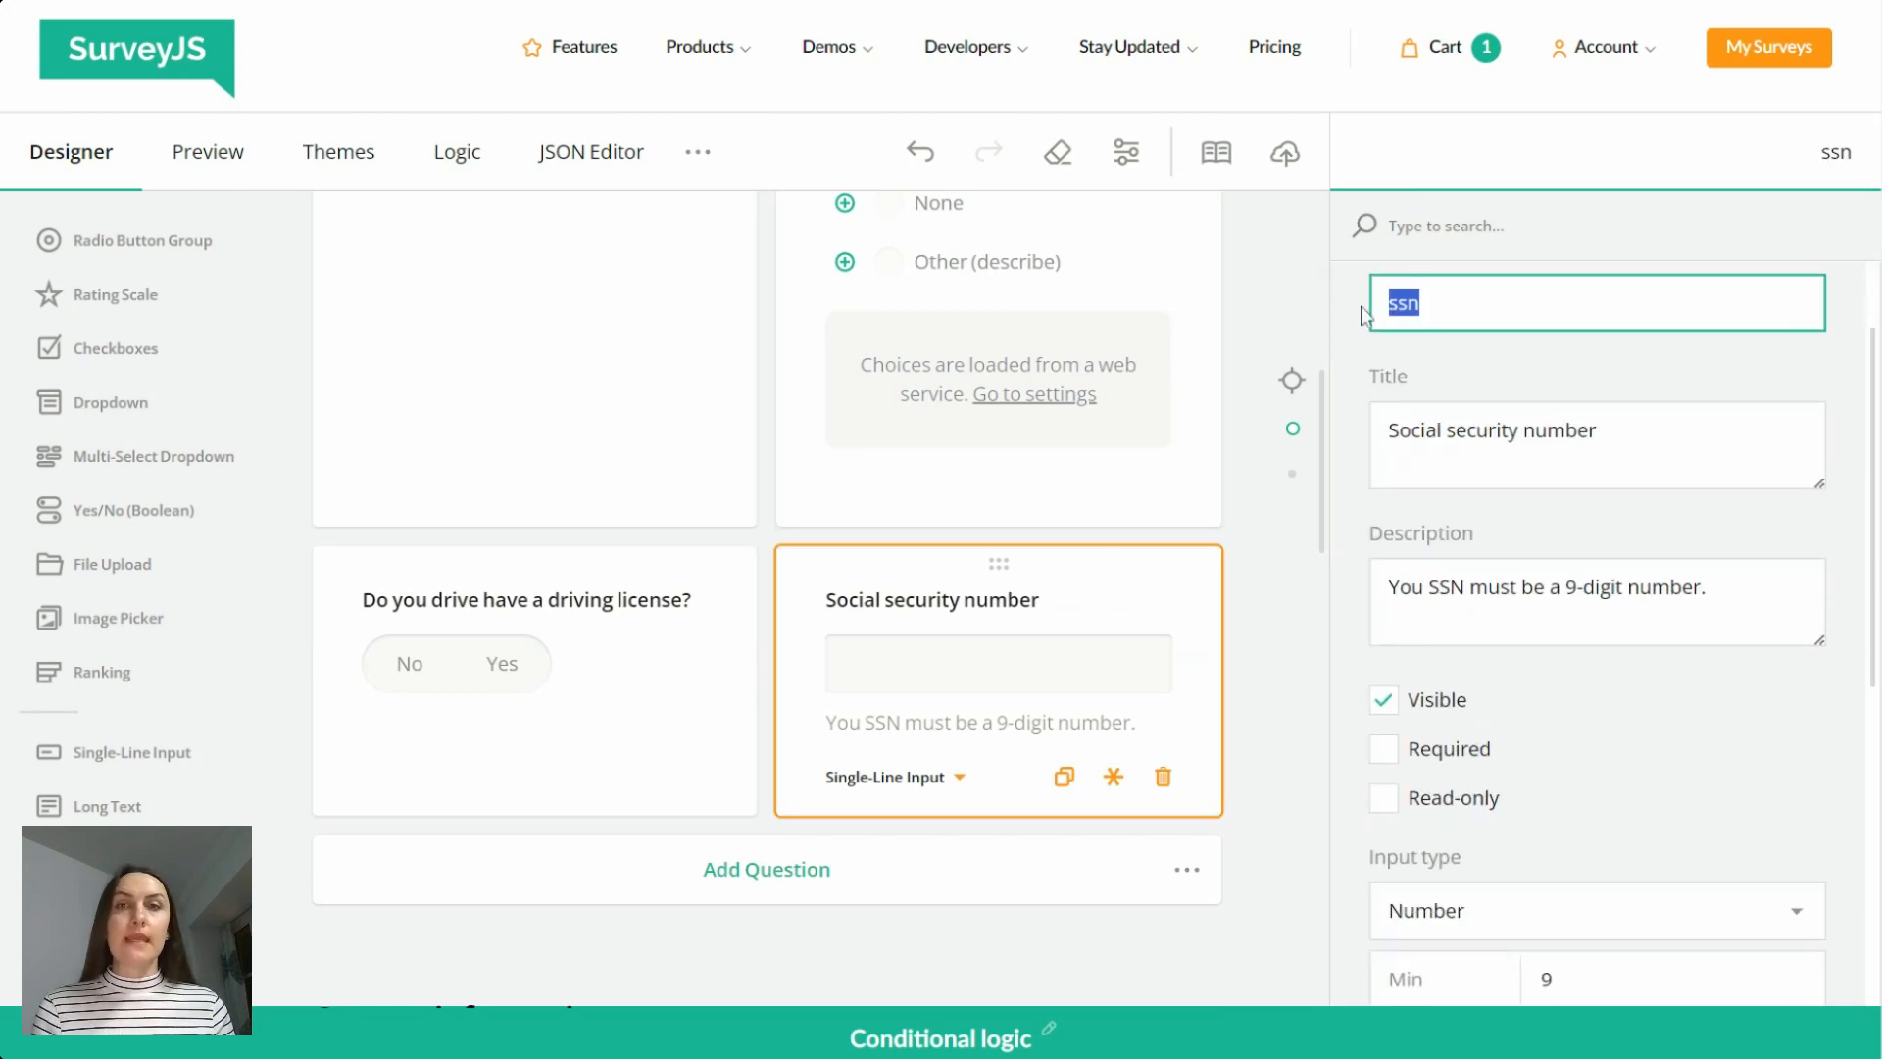
scroll(1576, 409, "up", 1)
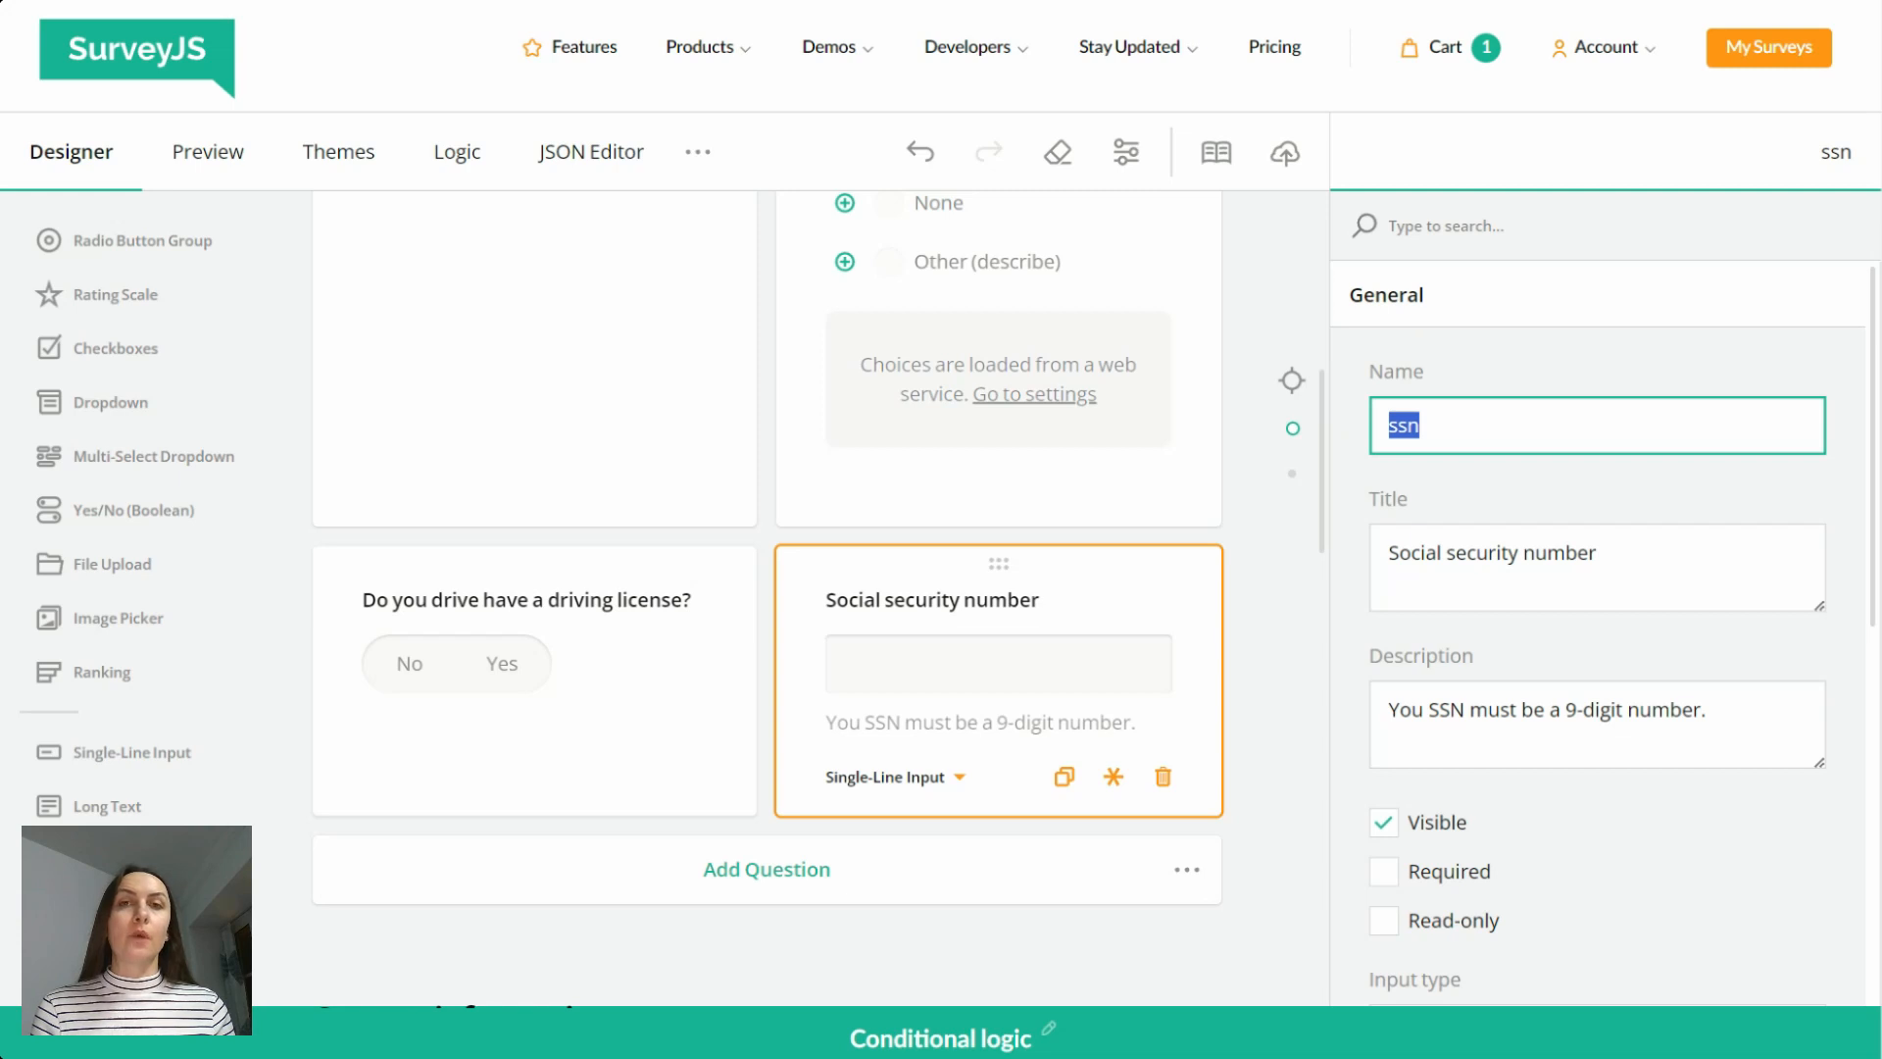
left_click(1399, 300)
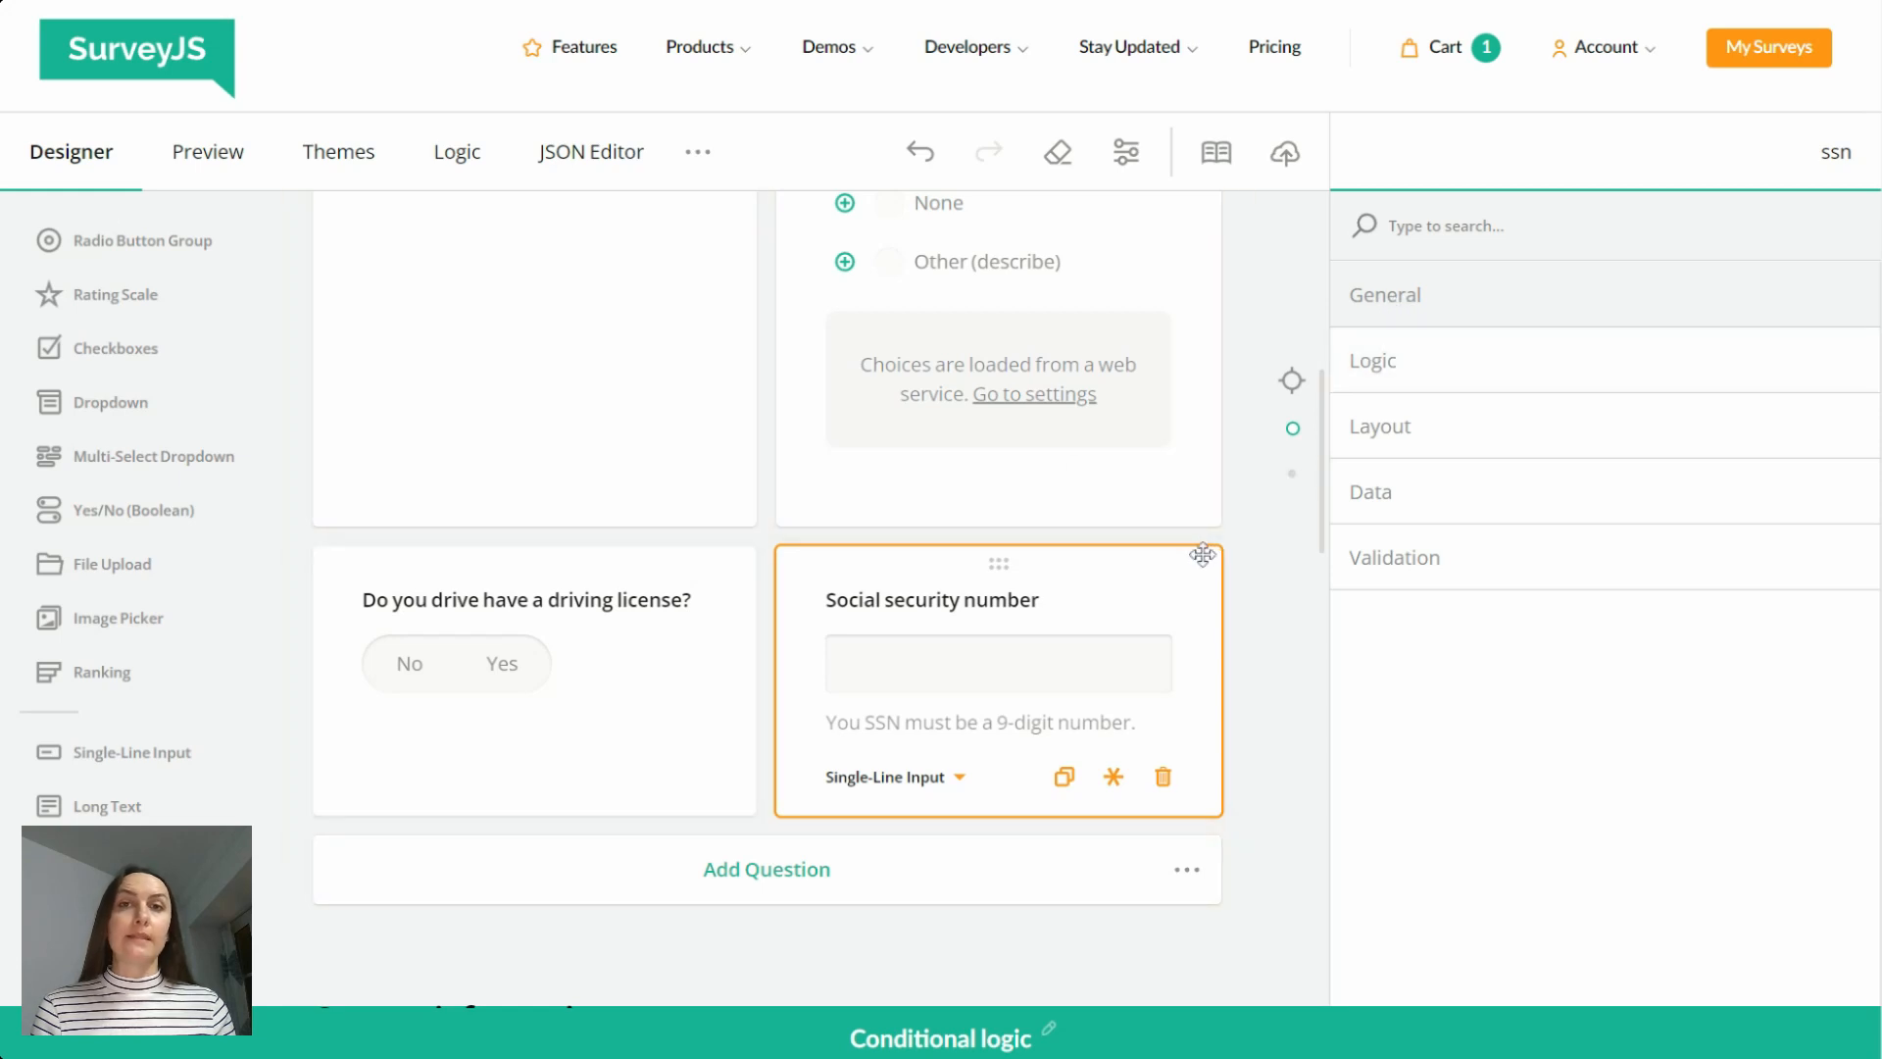
Step: Start a Visible if condition for the Social security number question based on the nationality question
left_click(1435, 385)
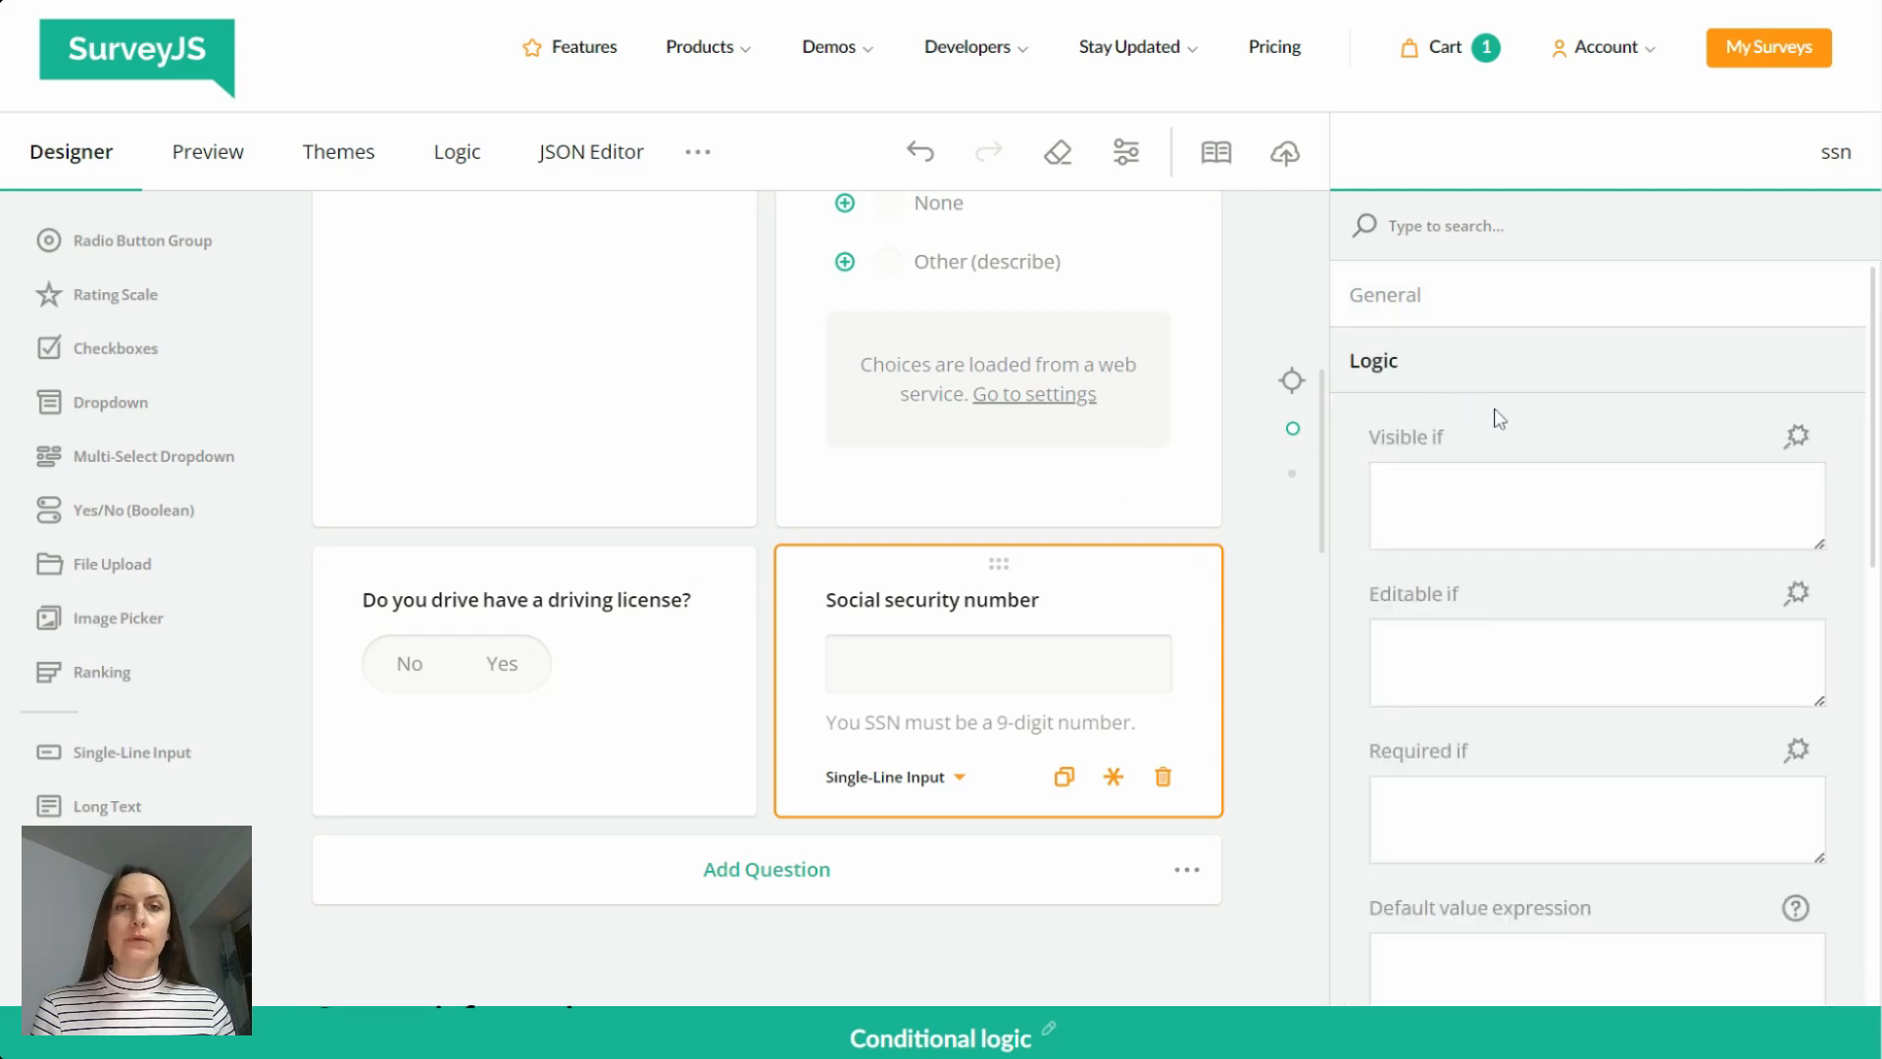
left_click(1799, 446)
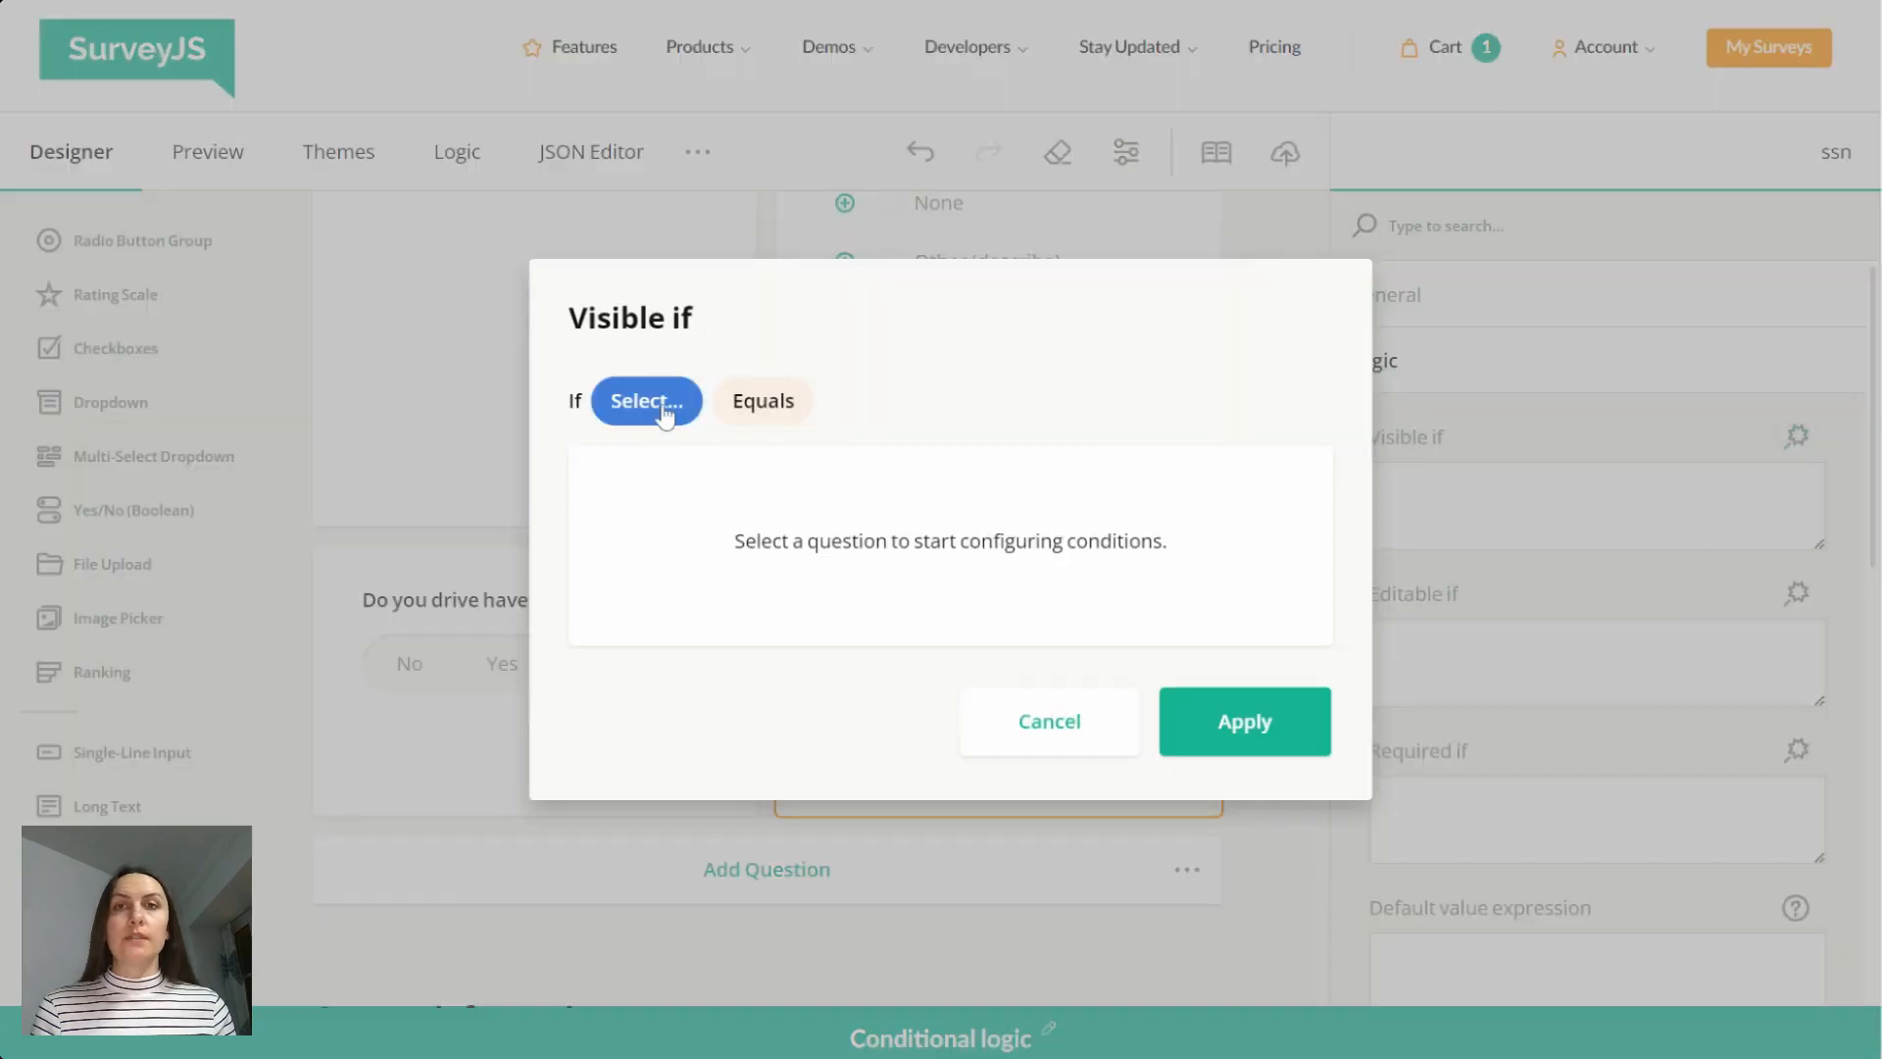
left_click(662, 406)
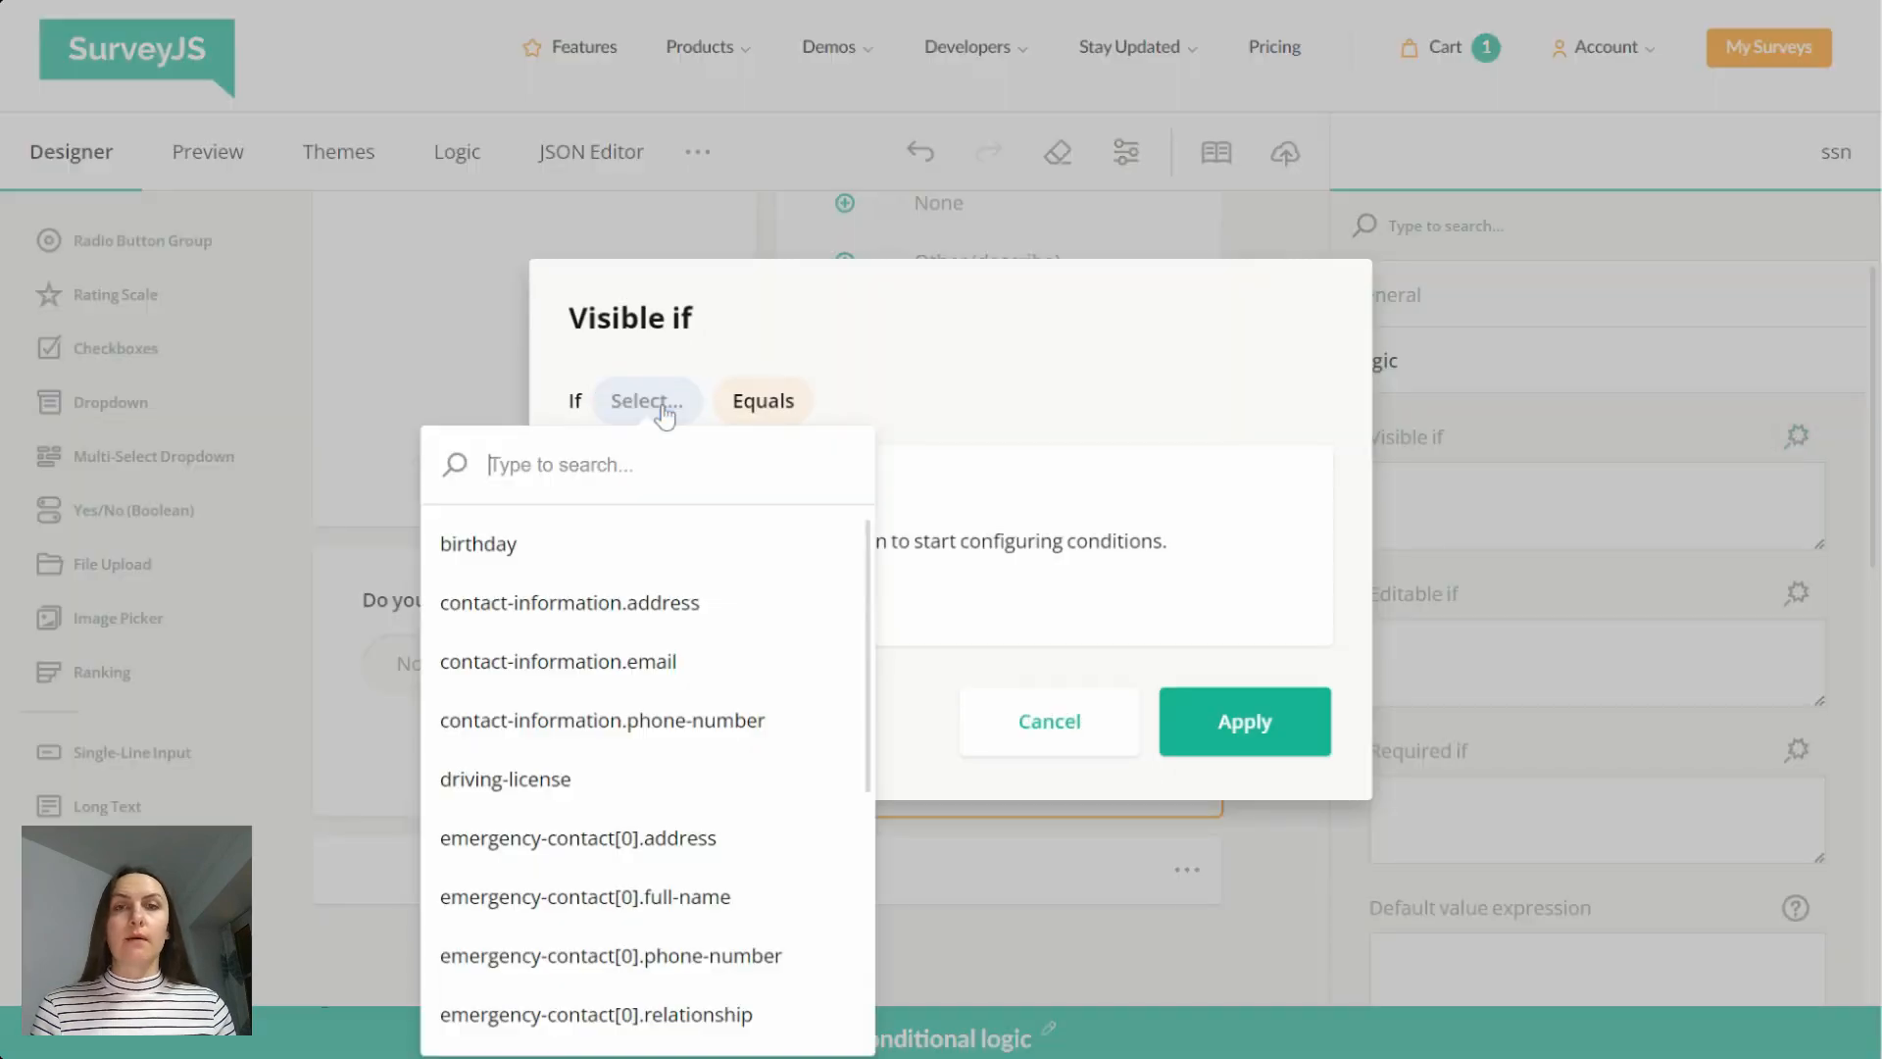
type("na")
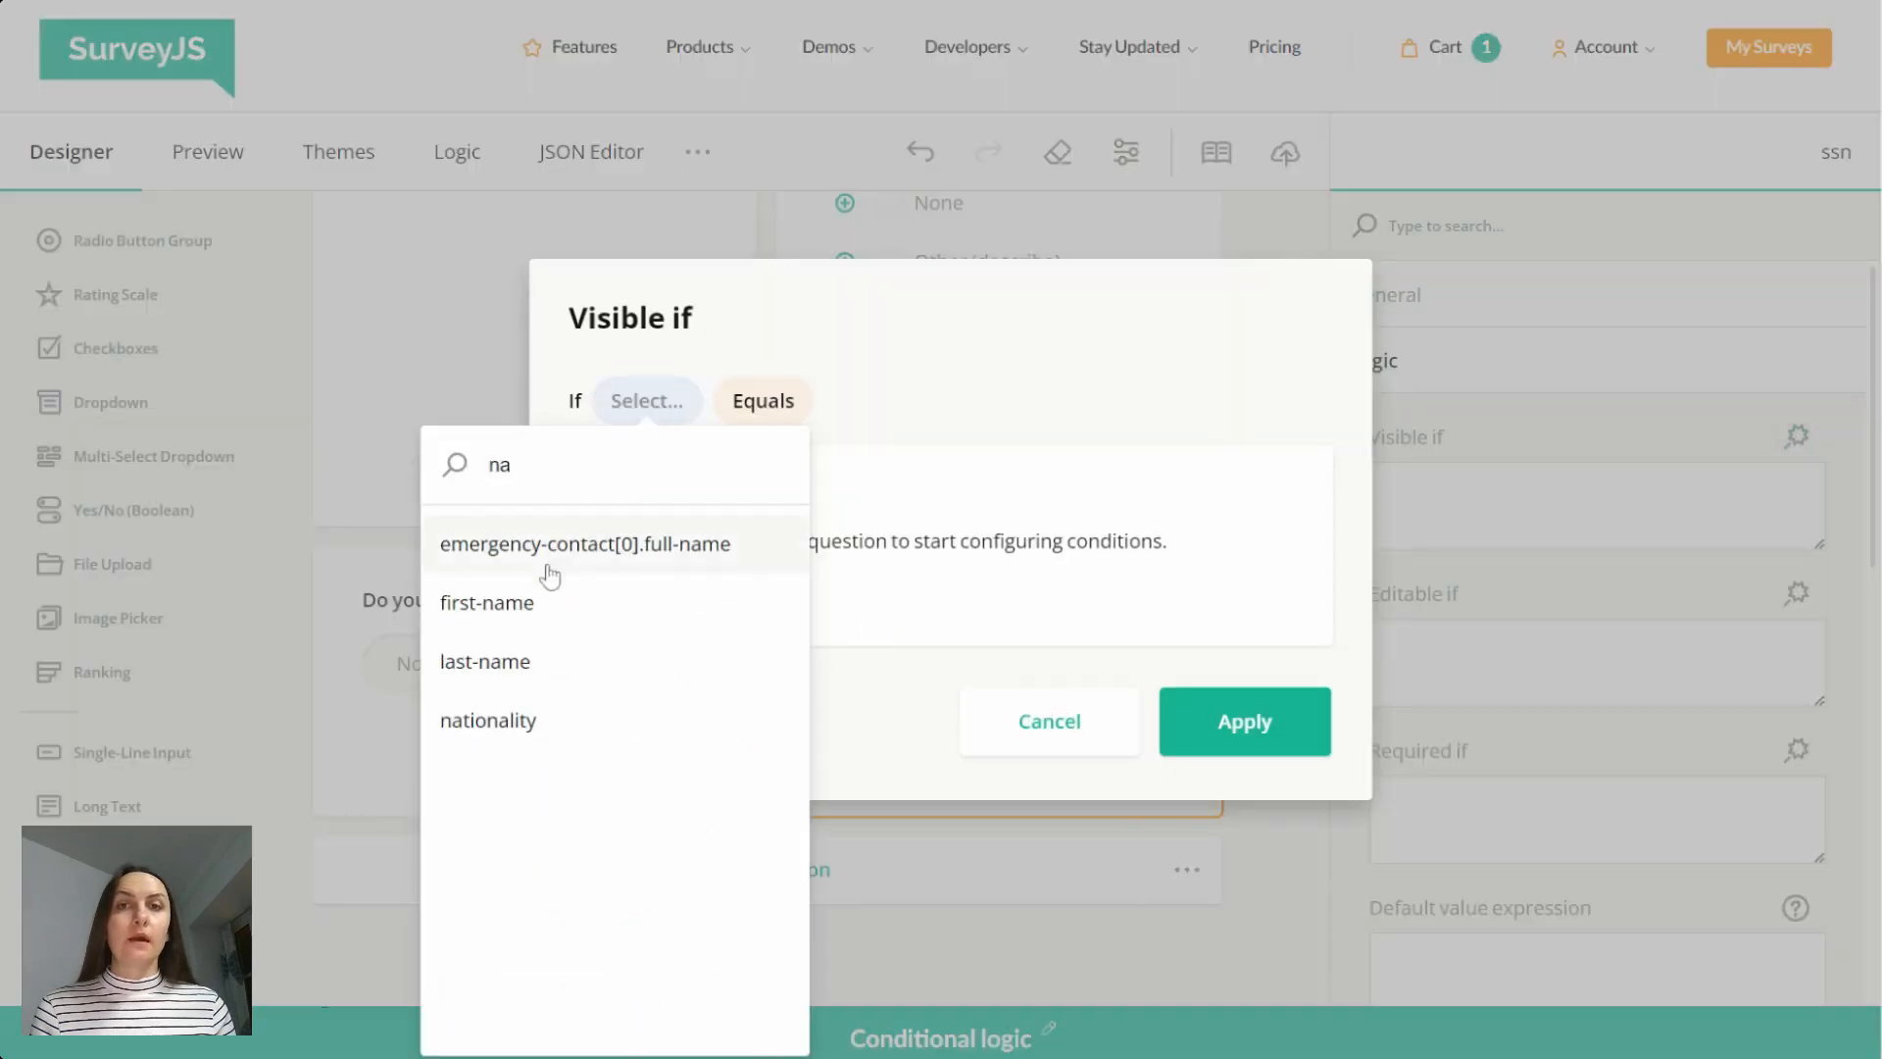
left_click(532, 720)
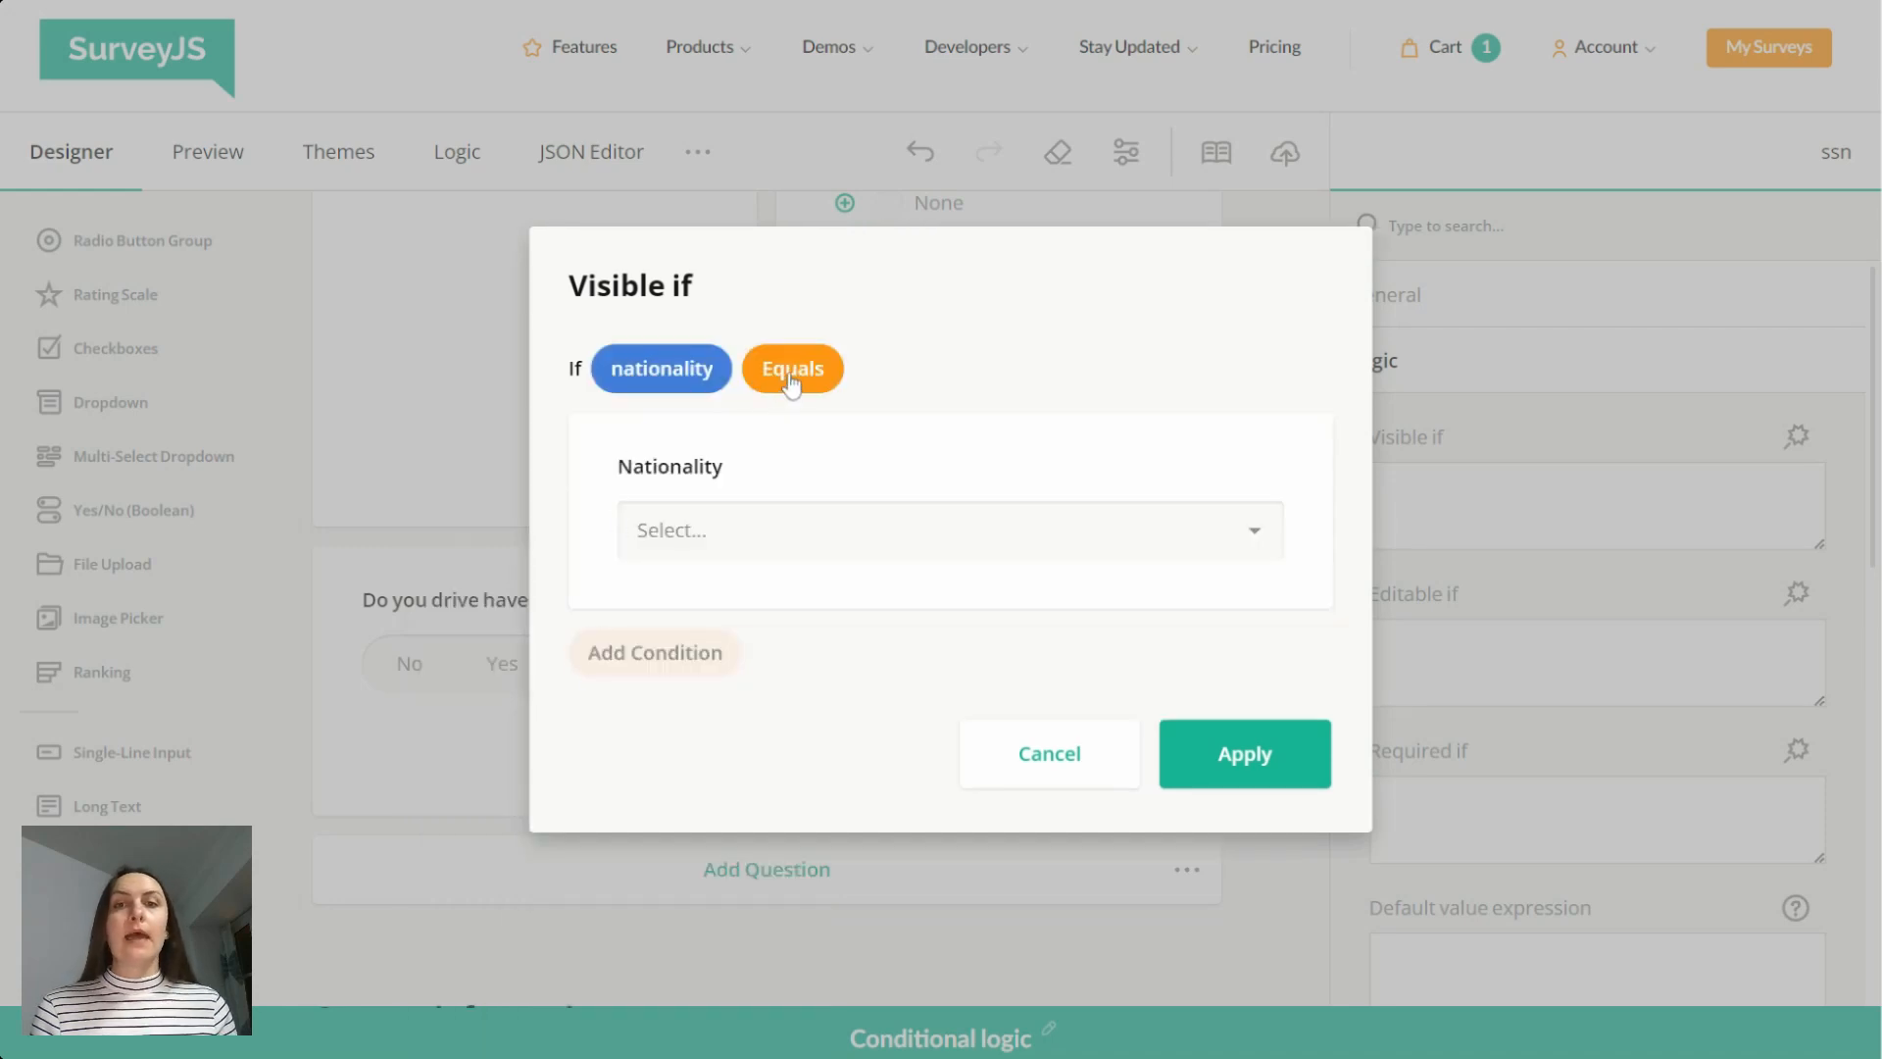
Step: Set the visibility condition to nationality Equals United States and apply it
left_click(821, 379)
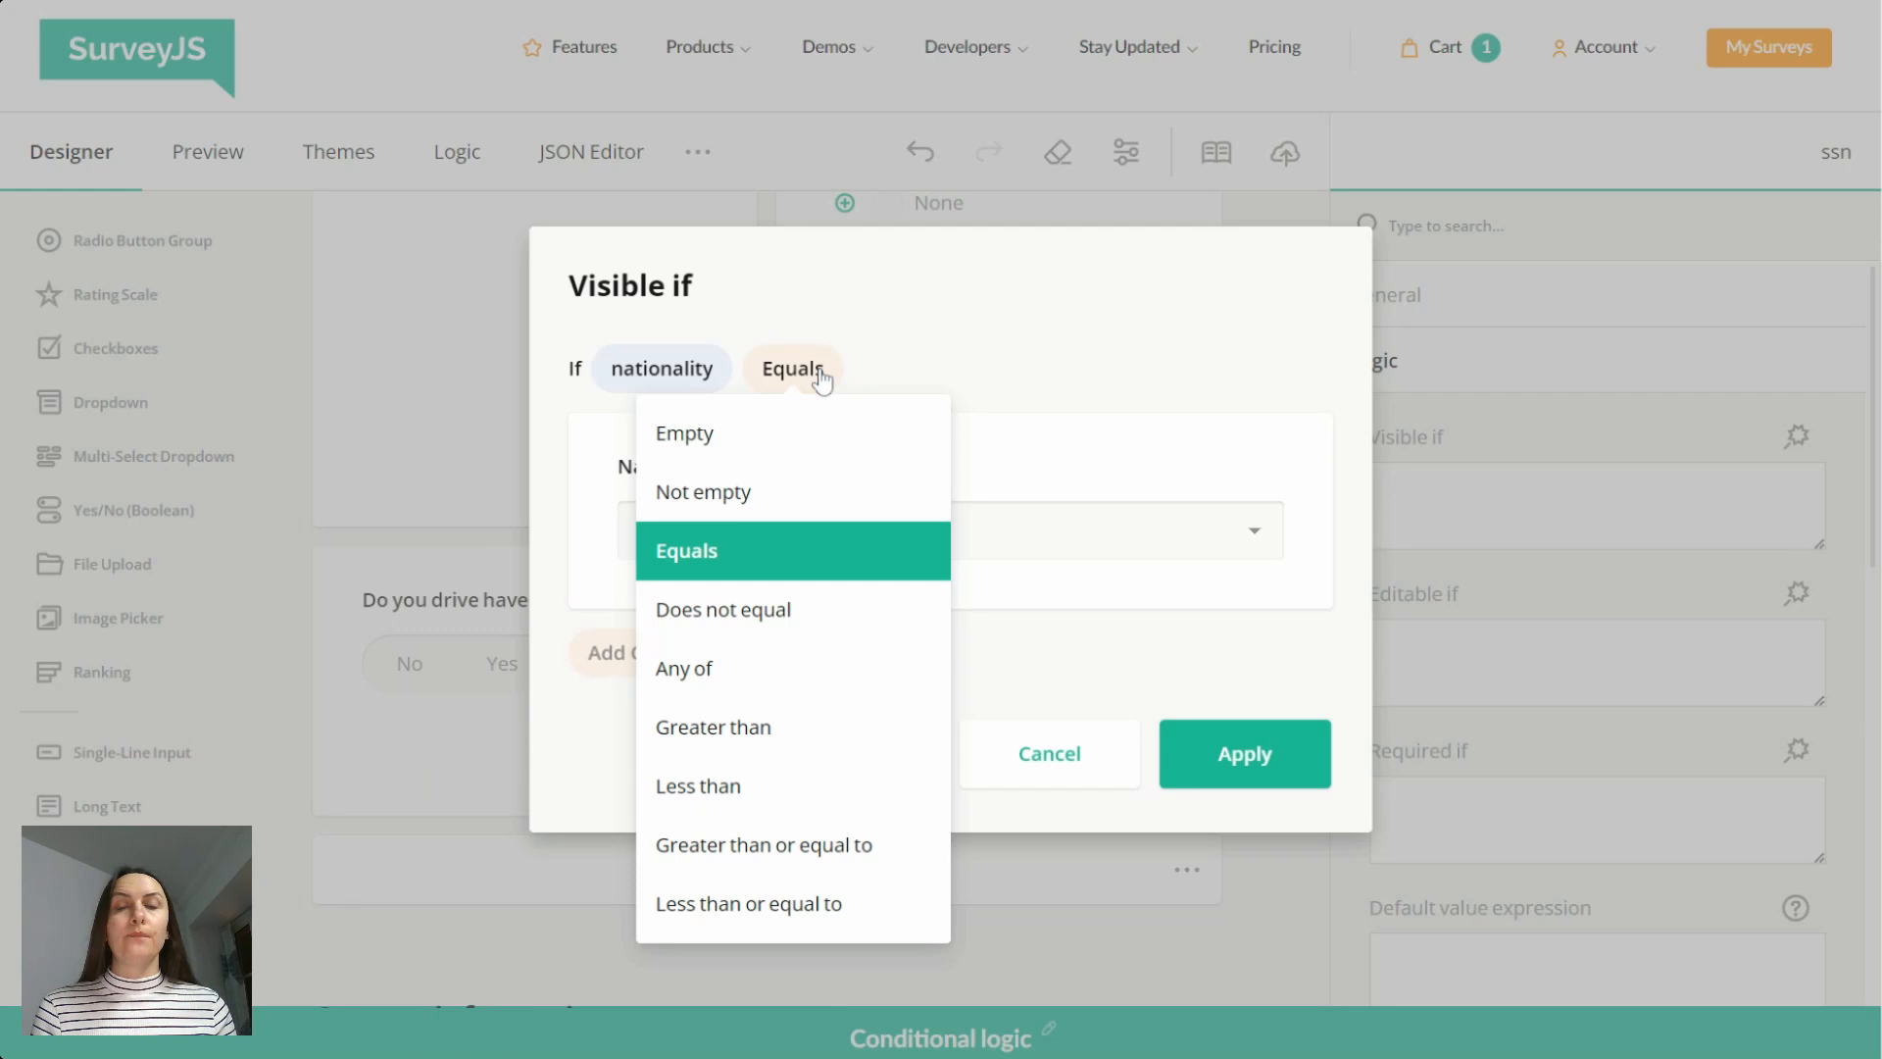
left_click(810, 558)
left_click(828, 537)
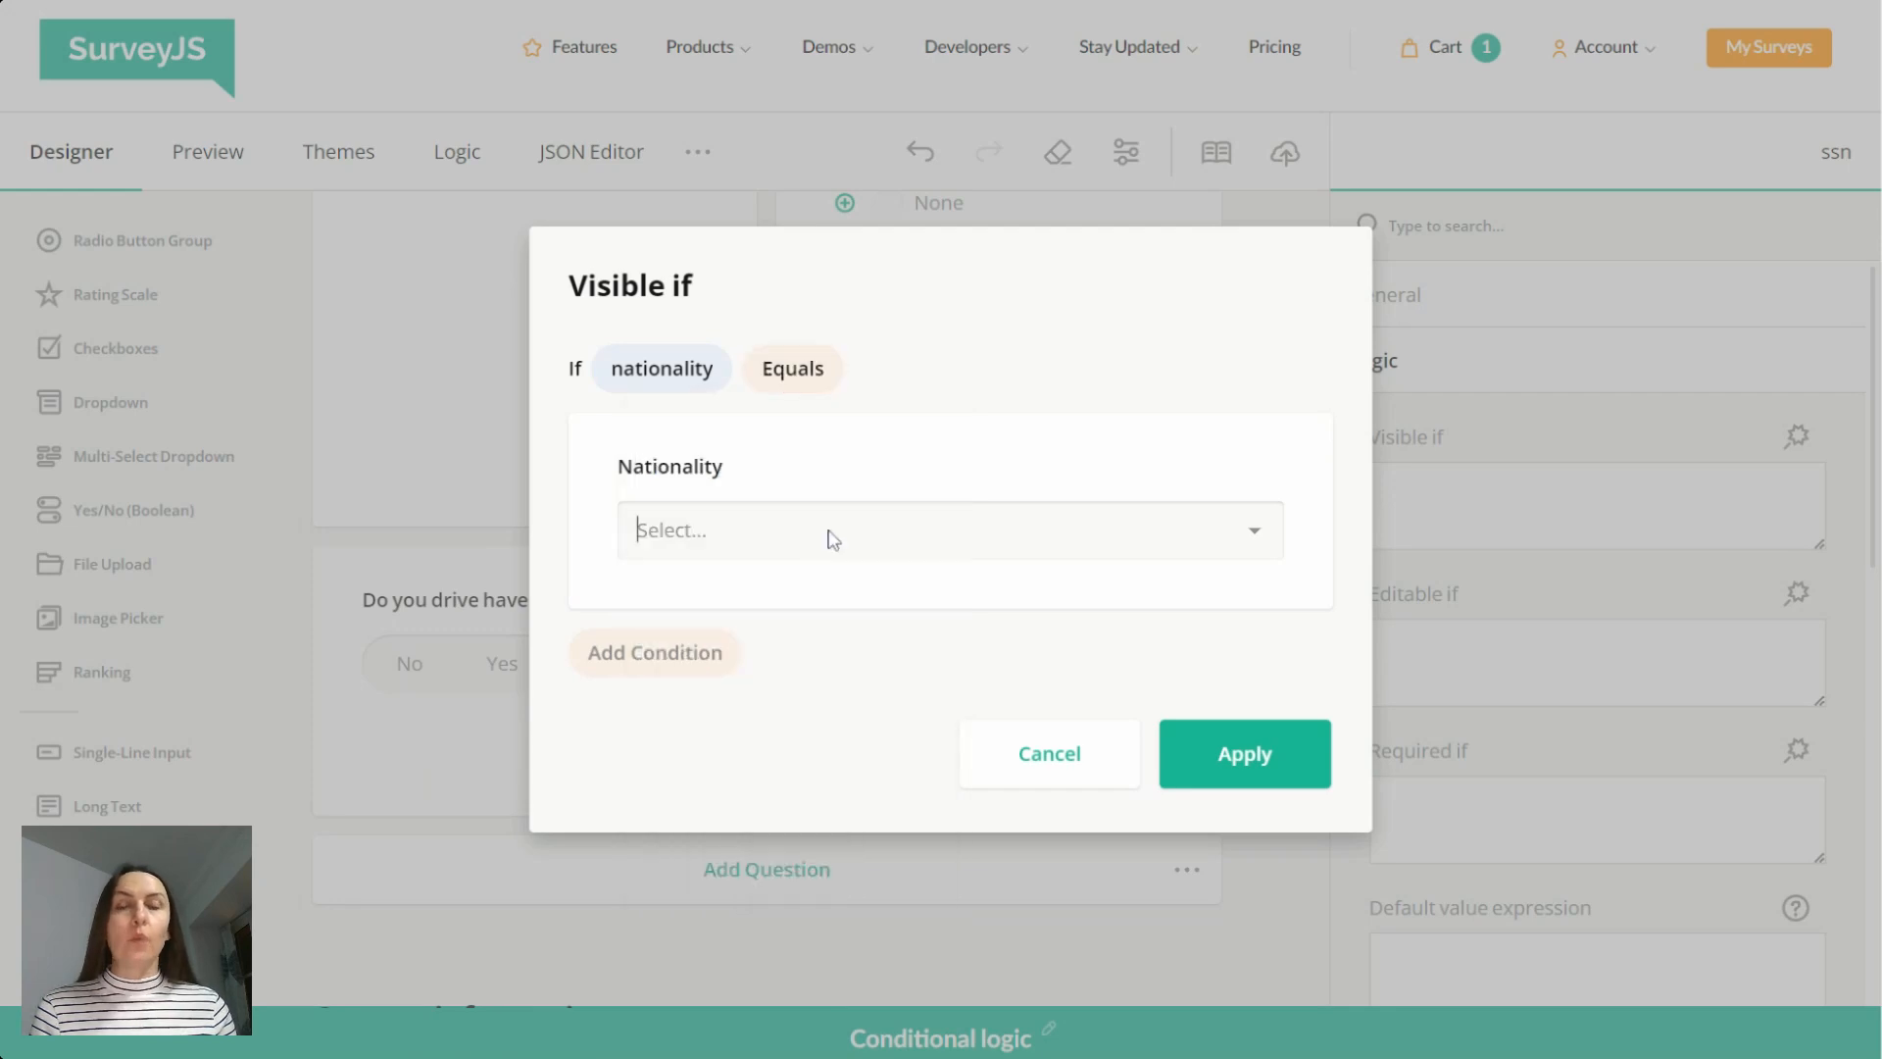
type("un")
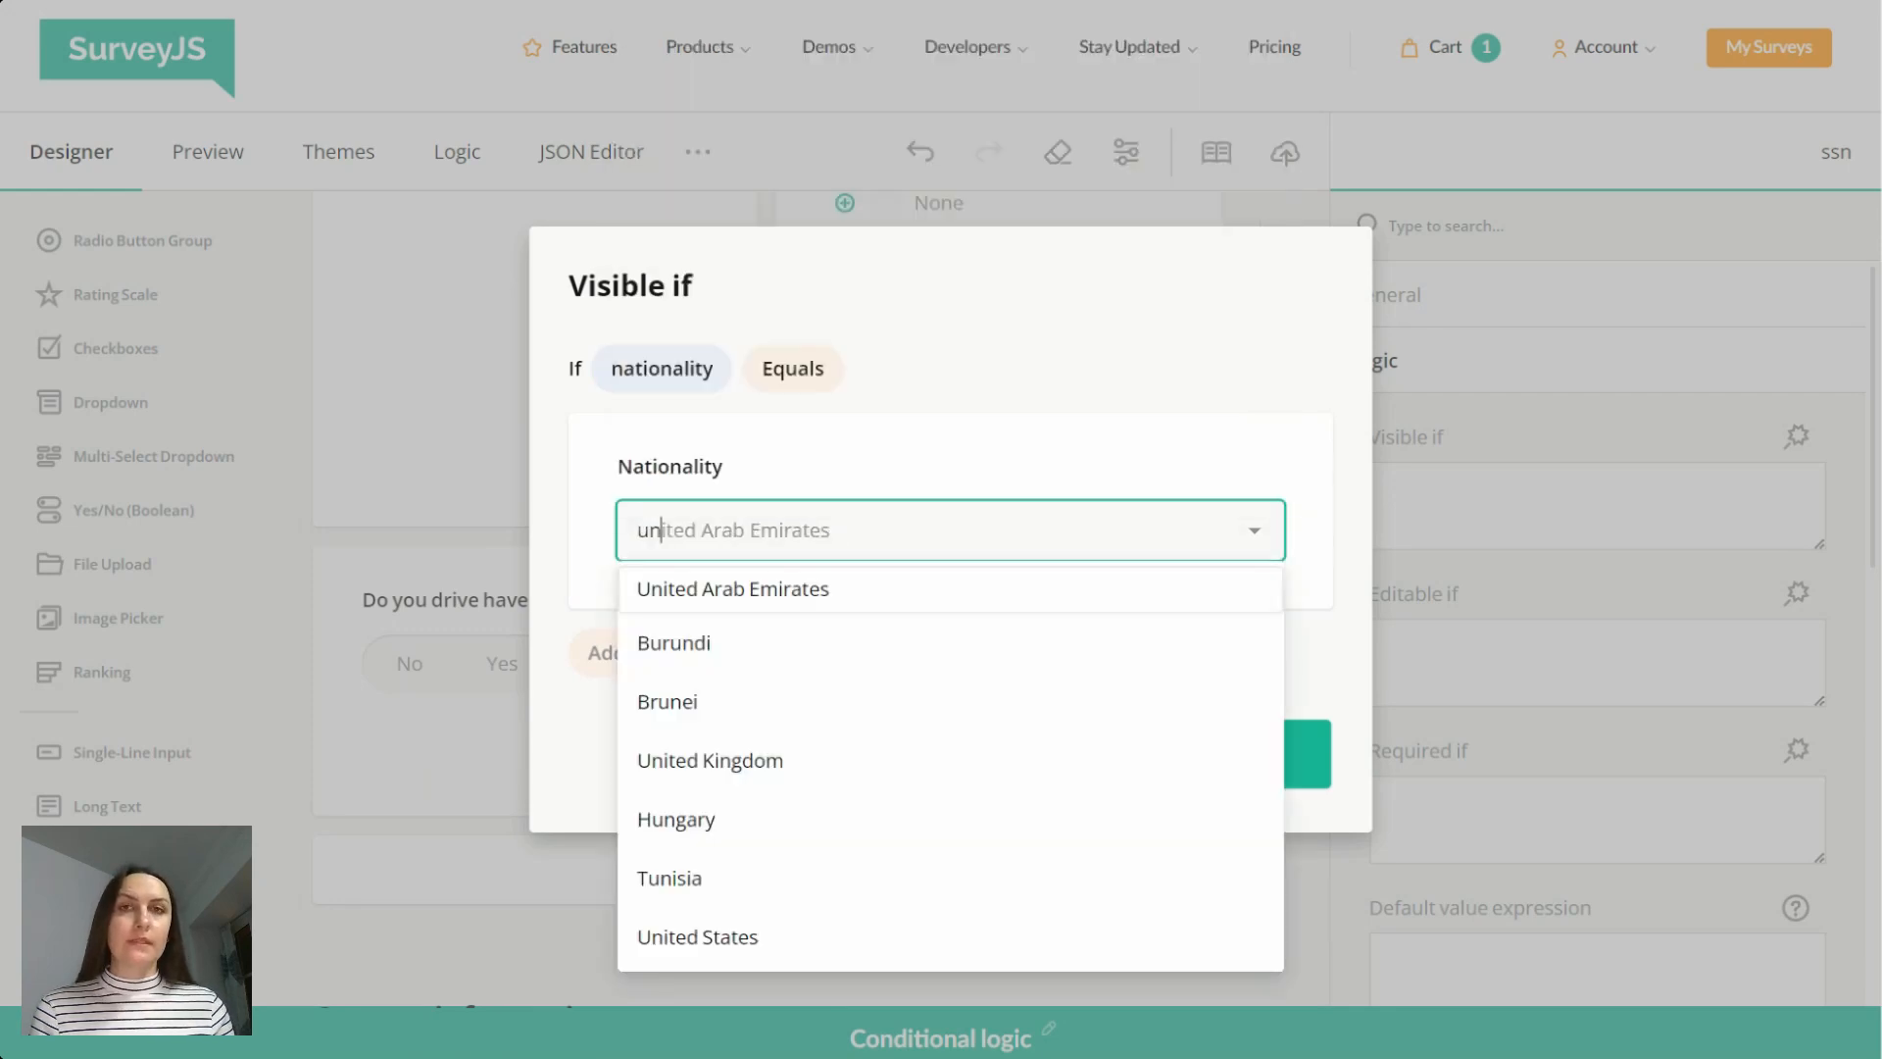
left_click(834, 948)
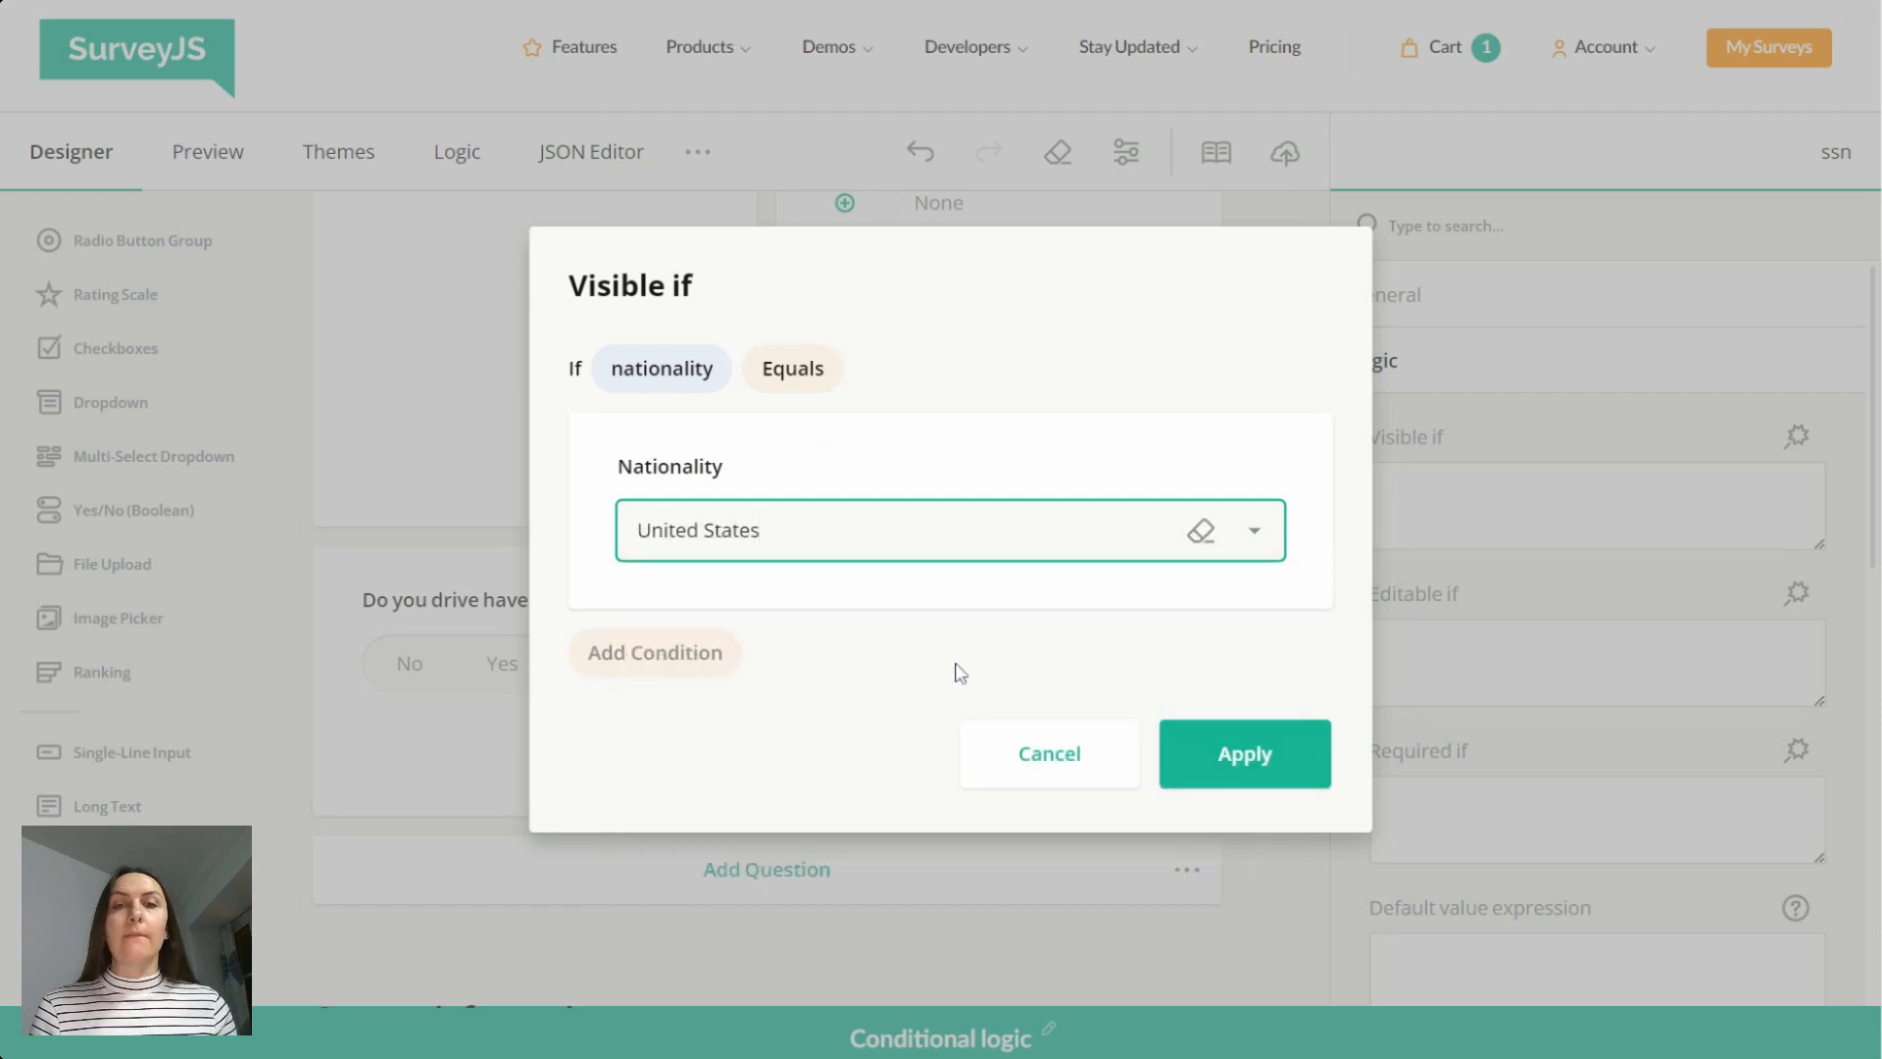
left_click(989, 601)
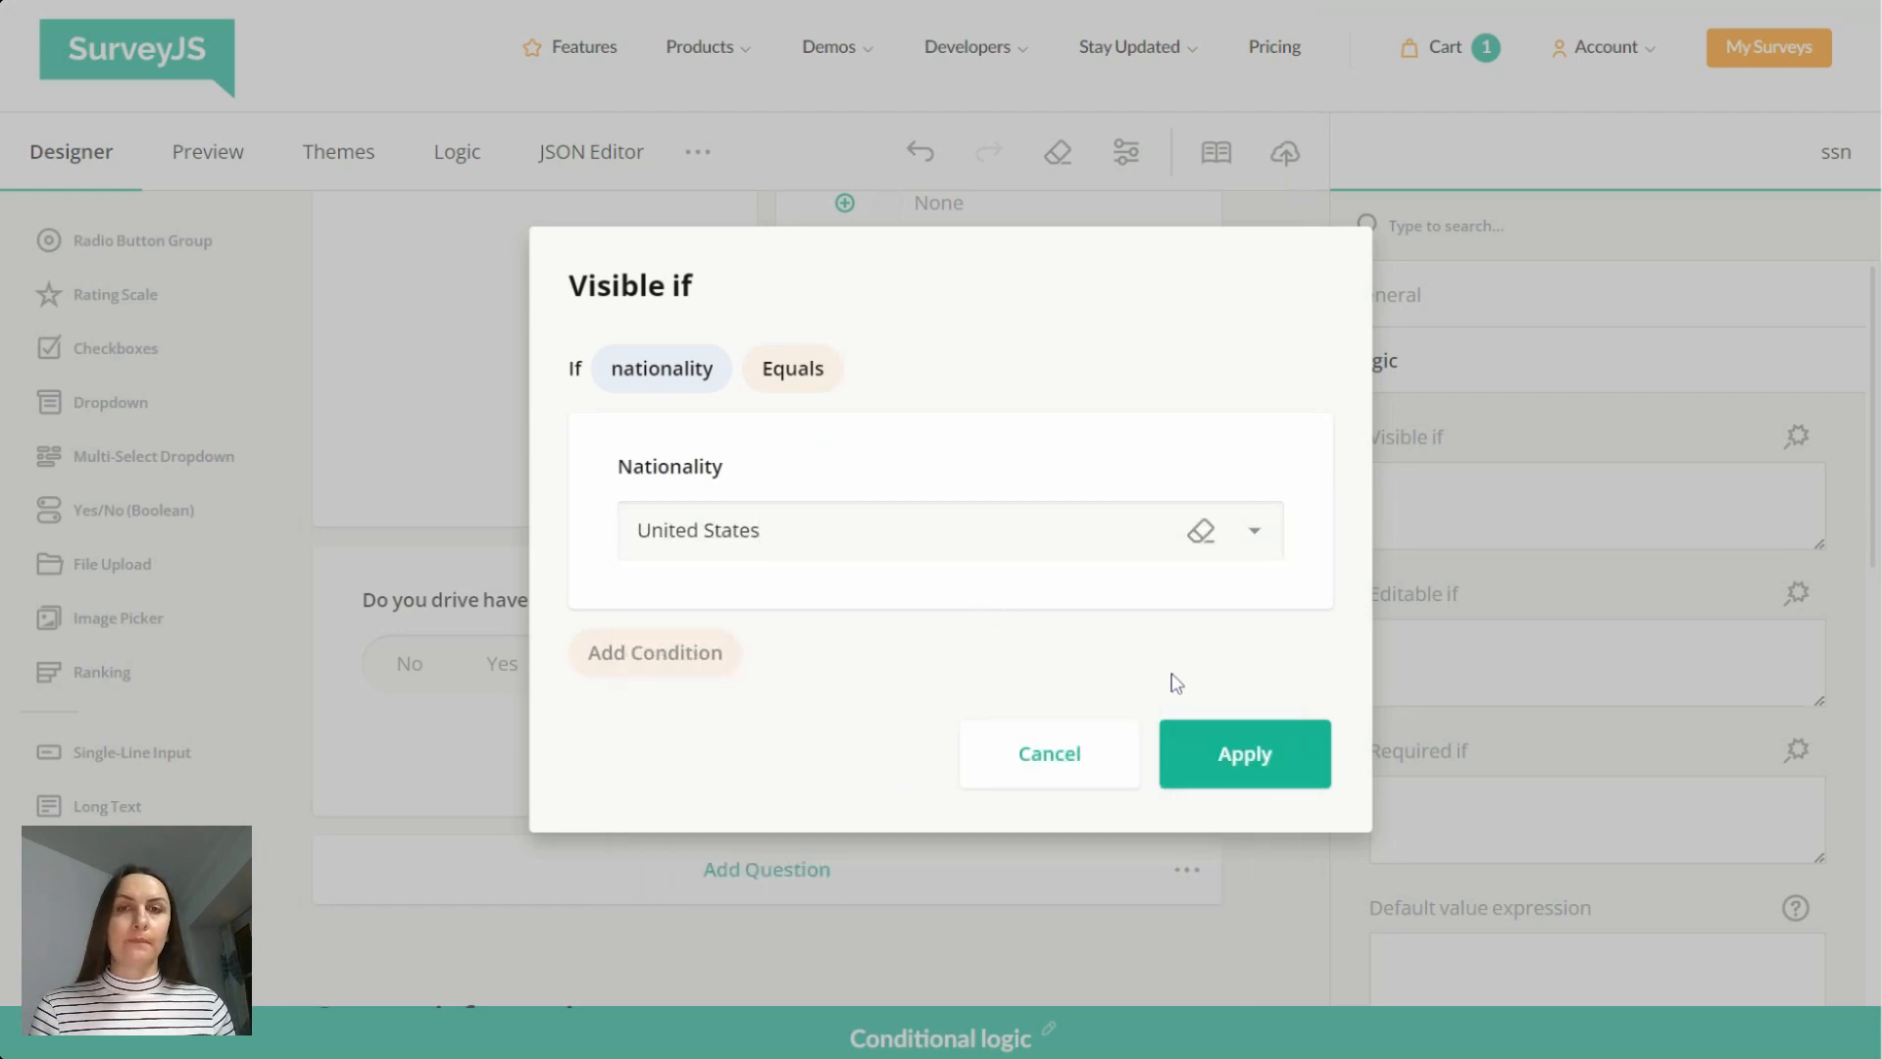
left_click(1217, 770)
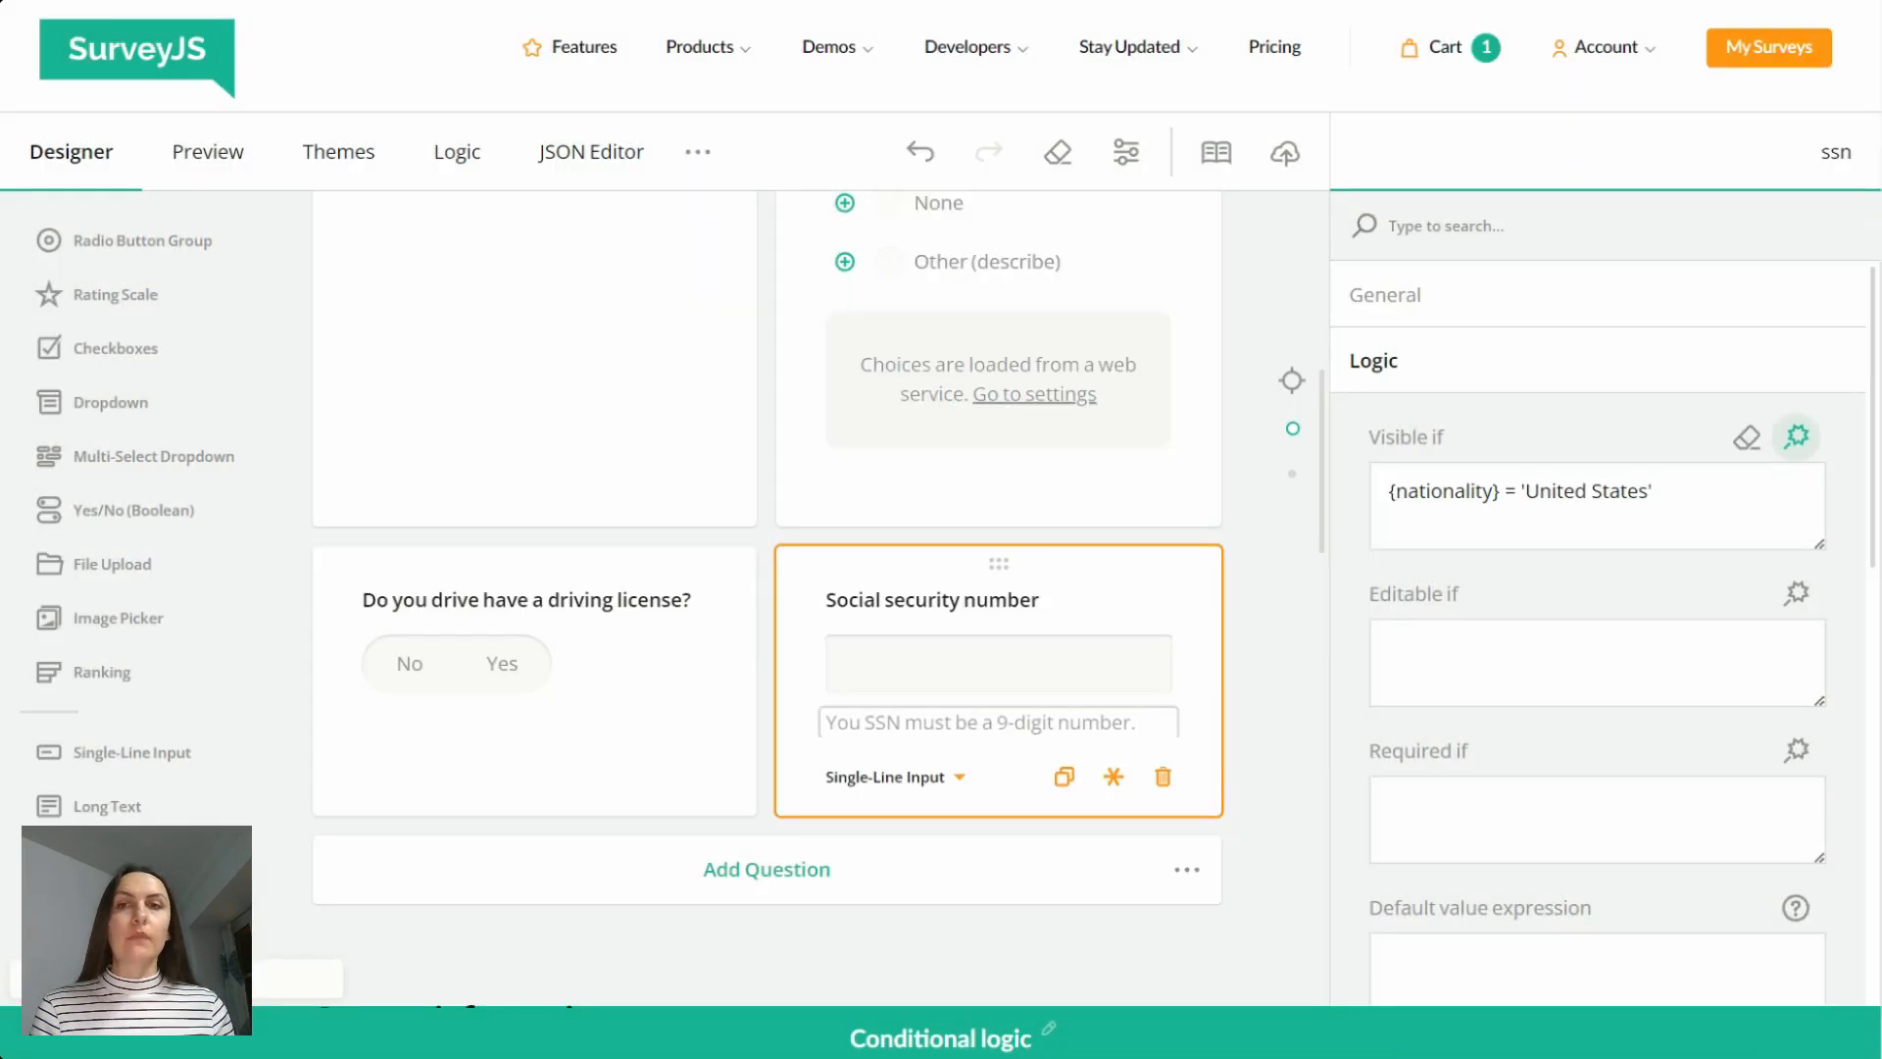
Step: Preview the Patient Intake form and choose France as the nationality to test the Social security number question's visibility
left_click(181, 169)
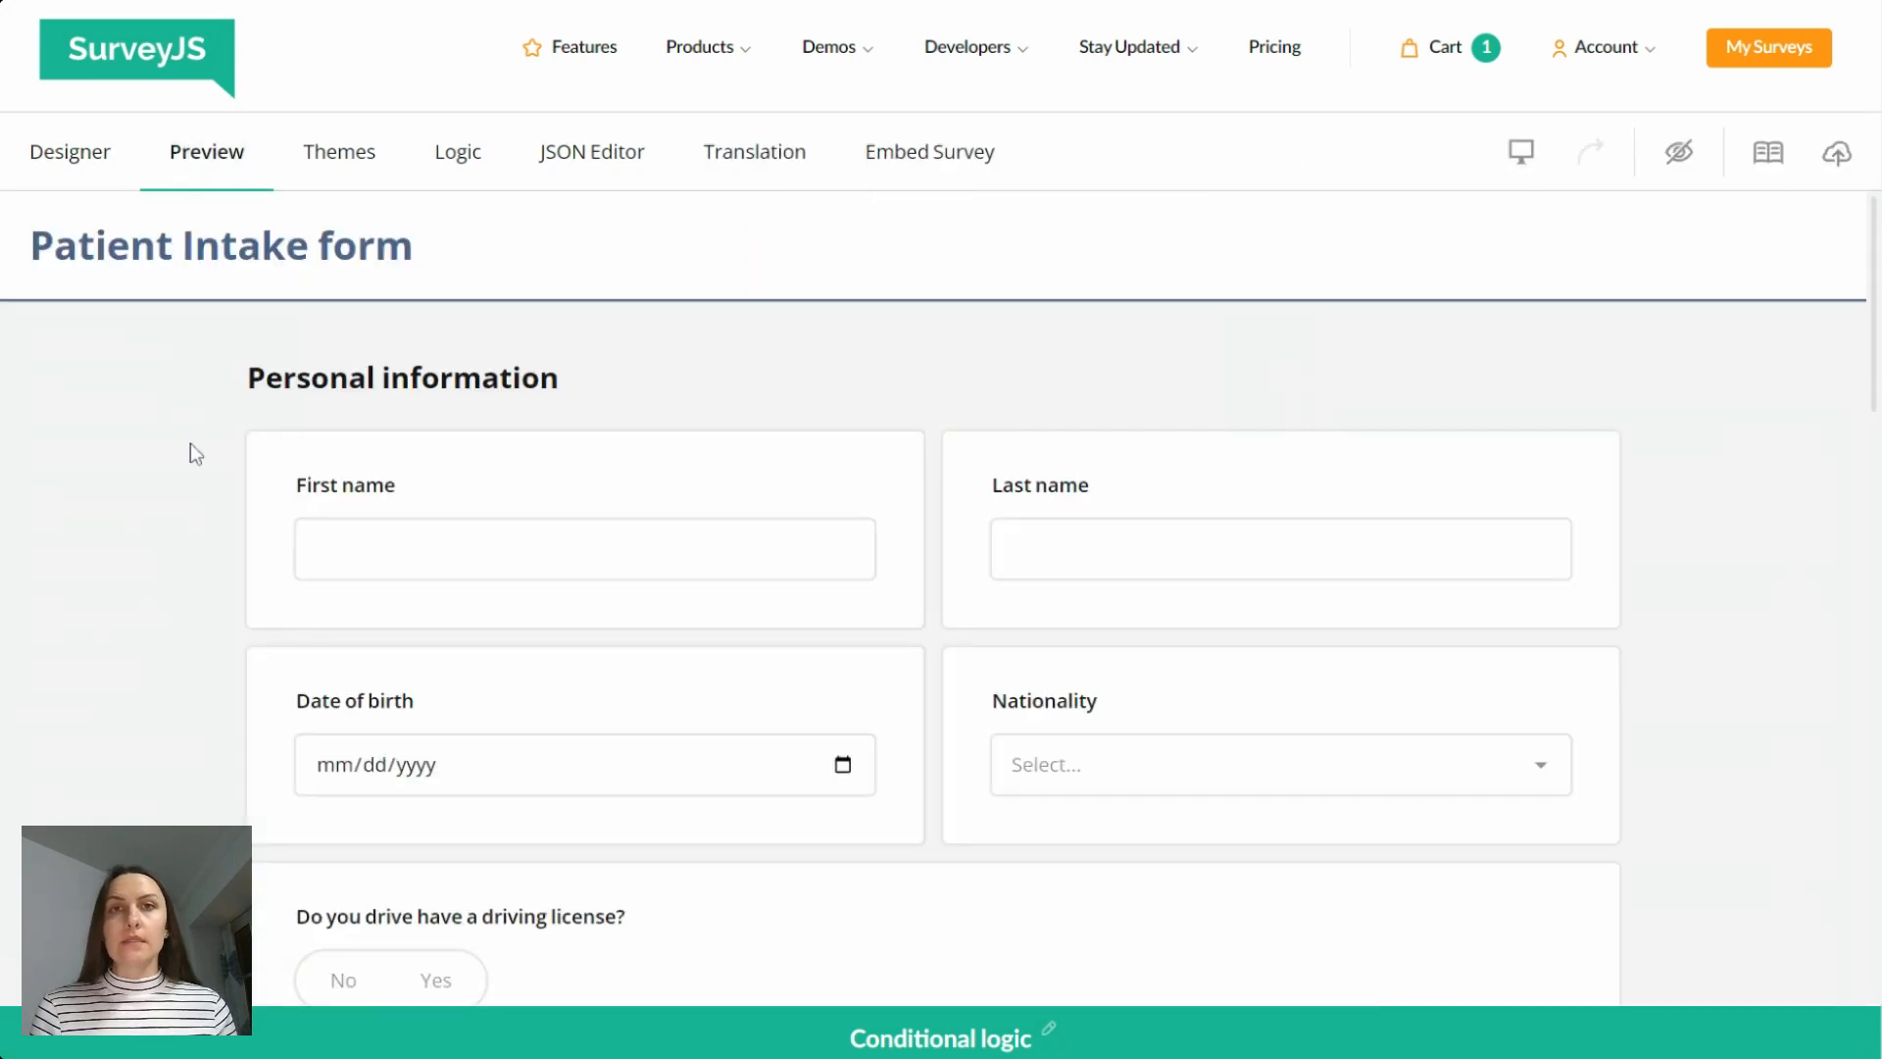
scroll(192, 451, "down", 1)
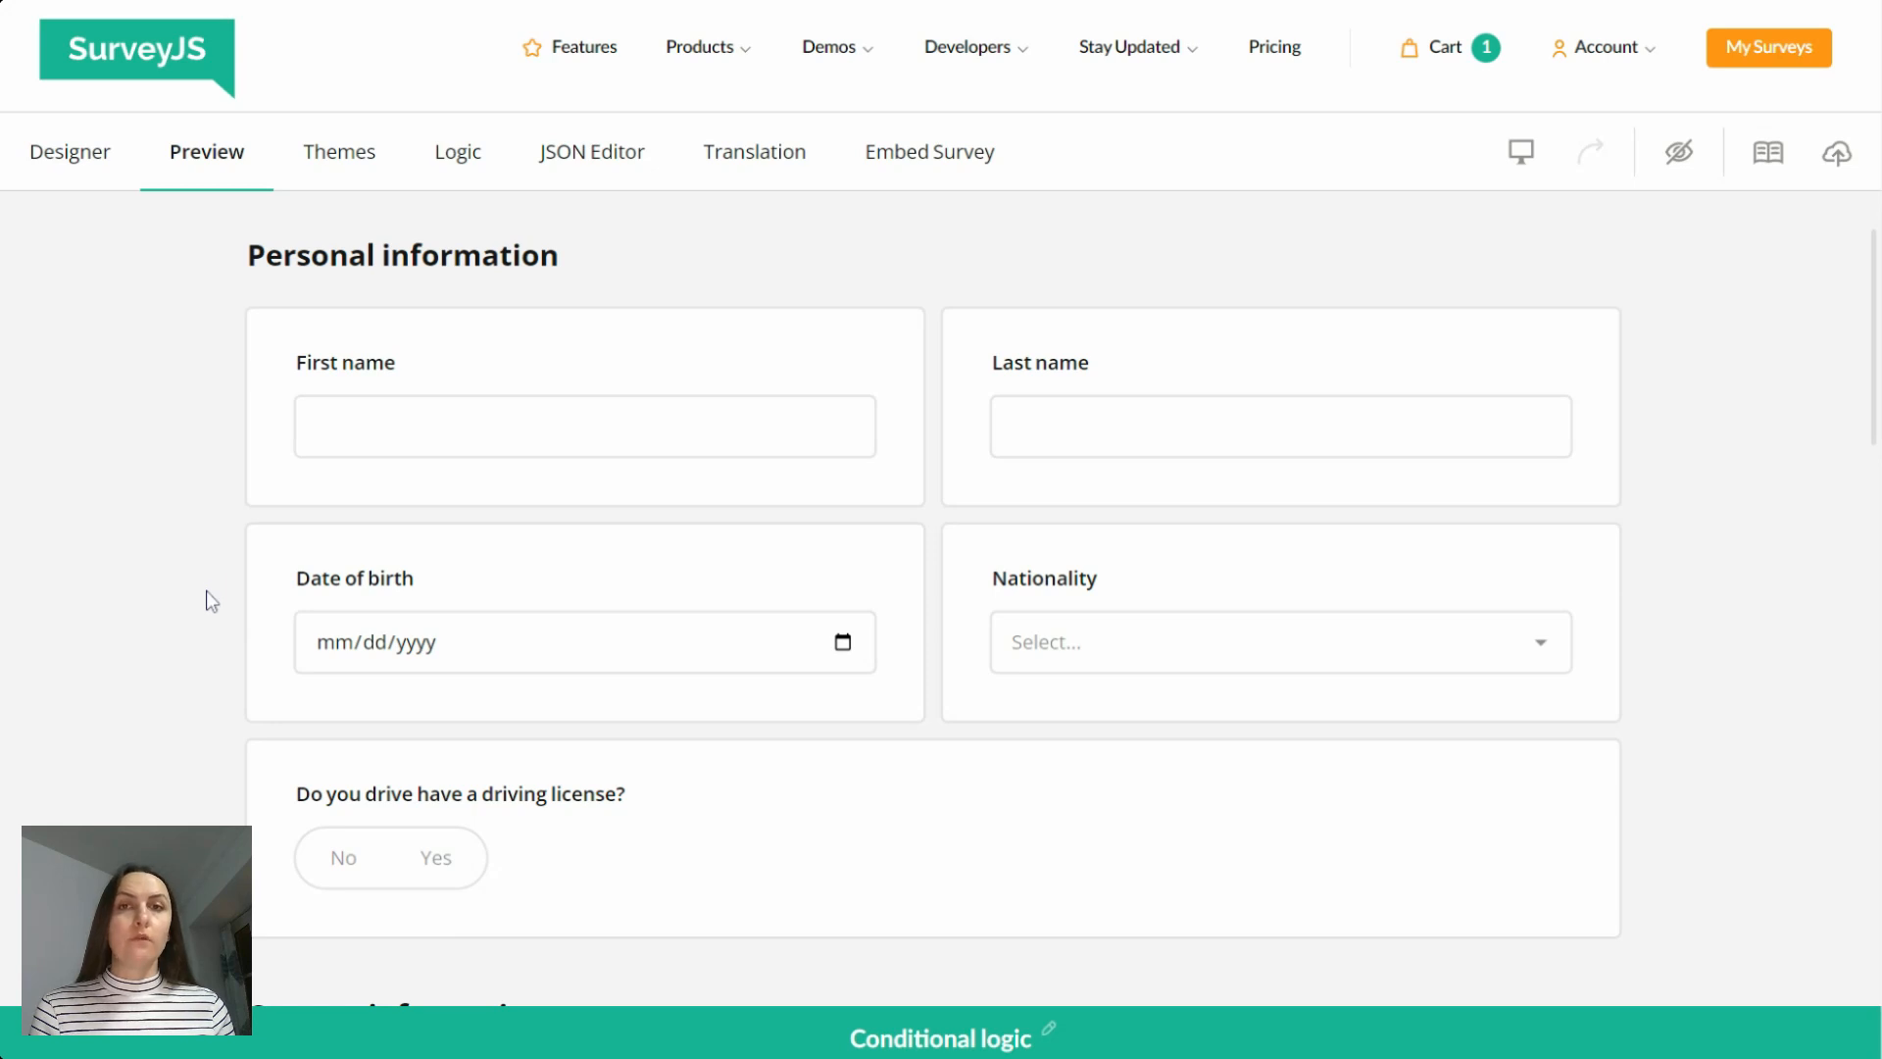
left_click(1018, 651)
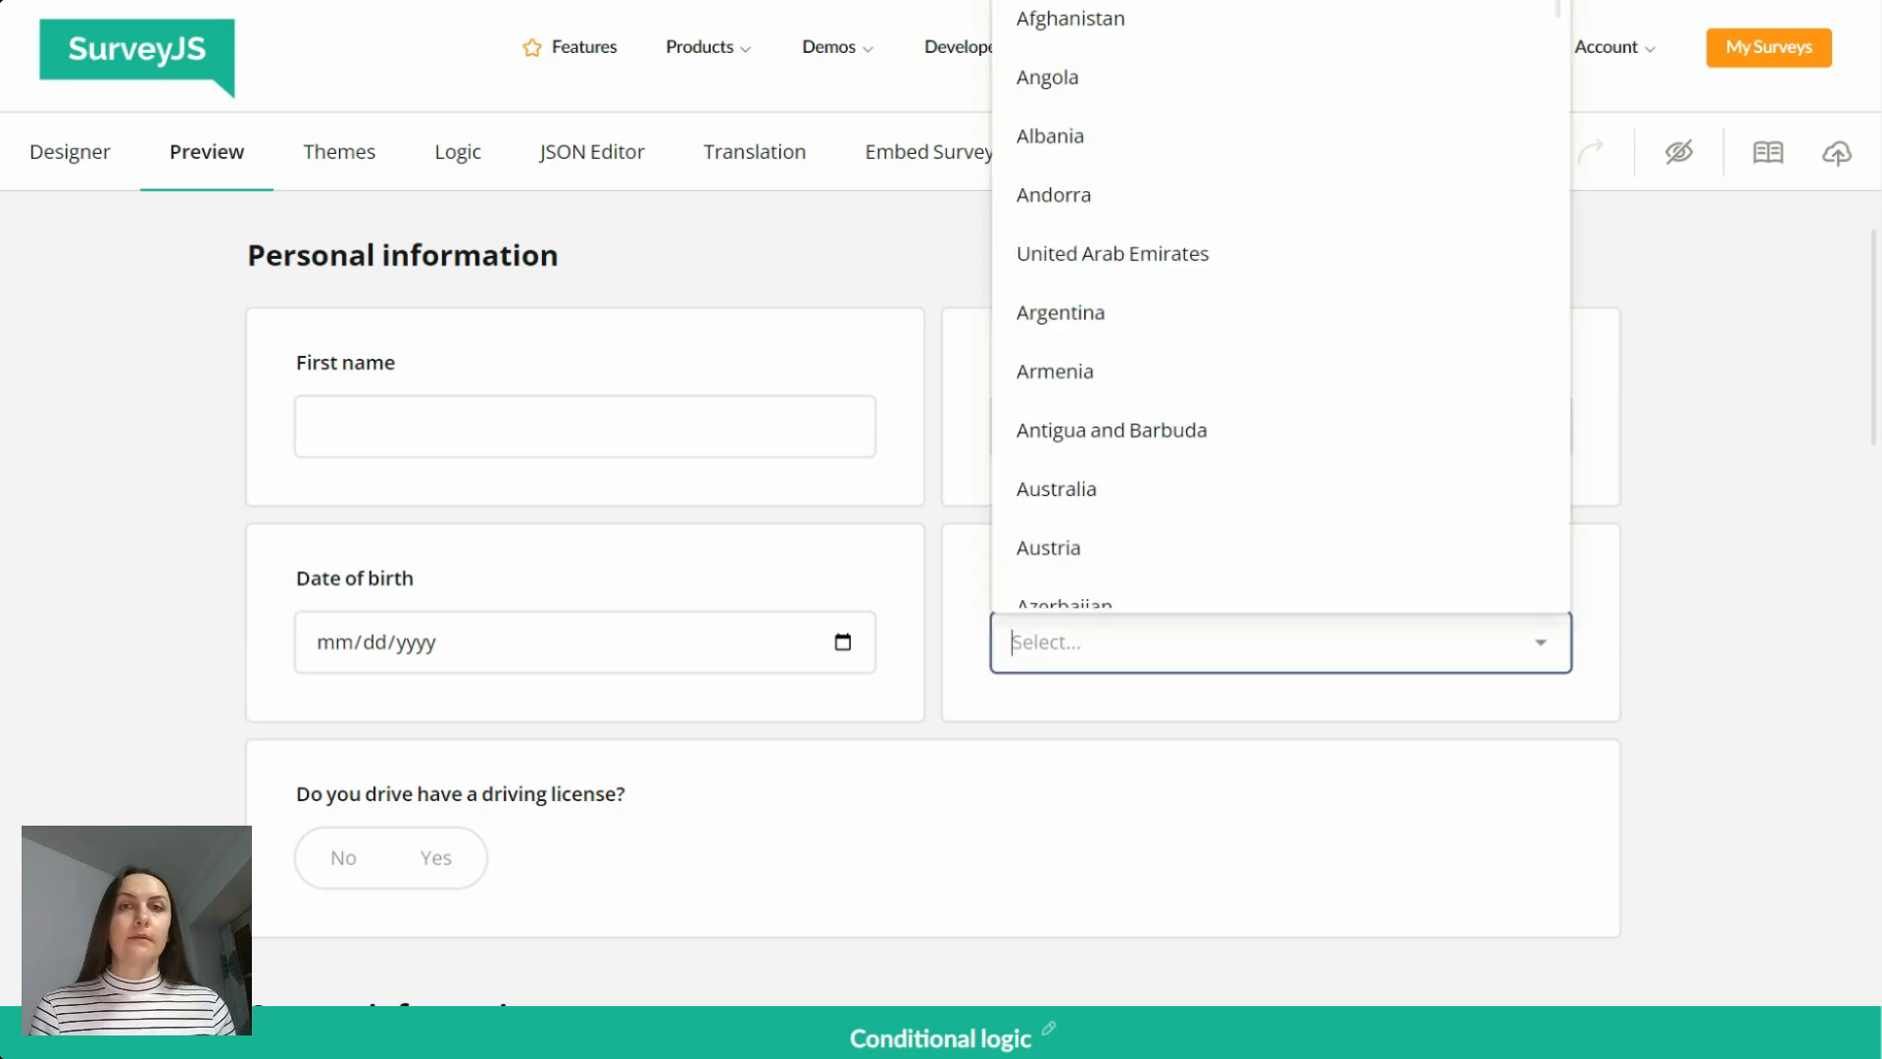
type("fr")
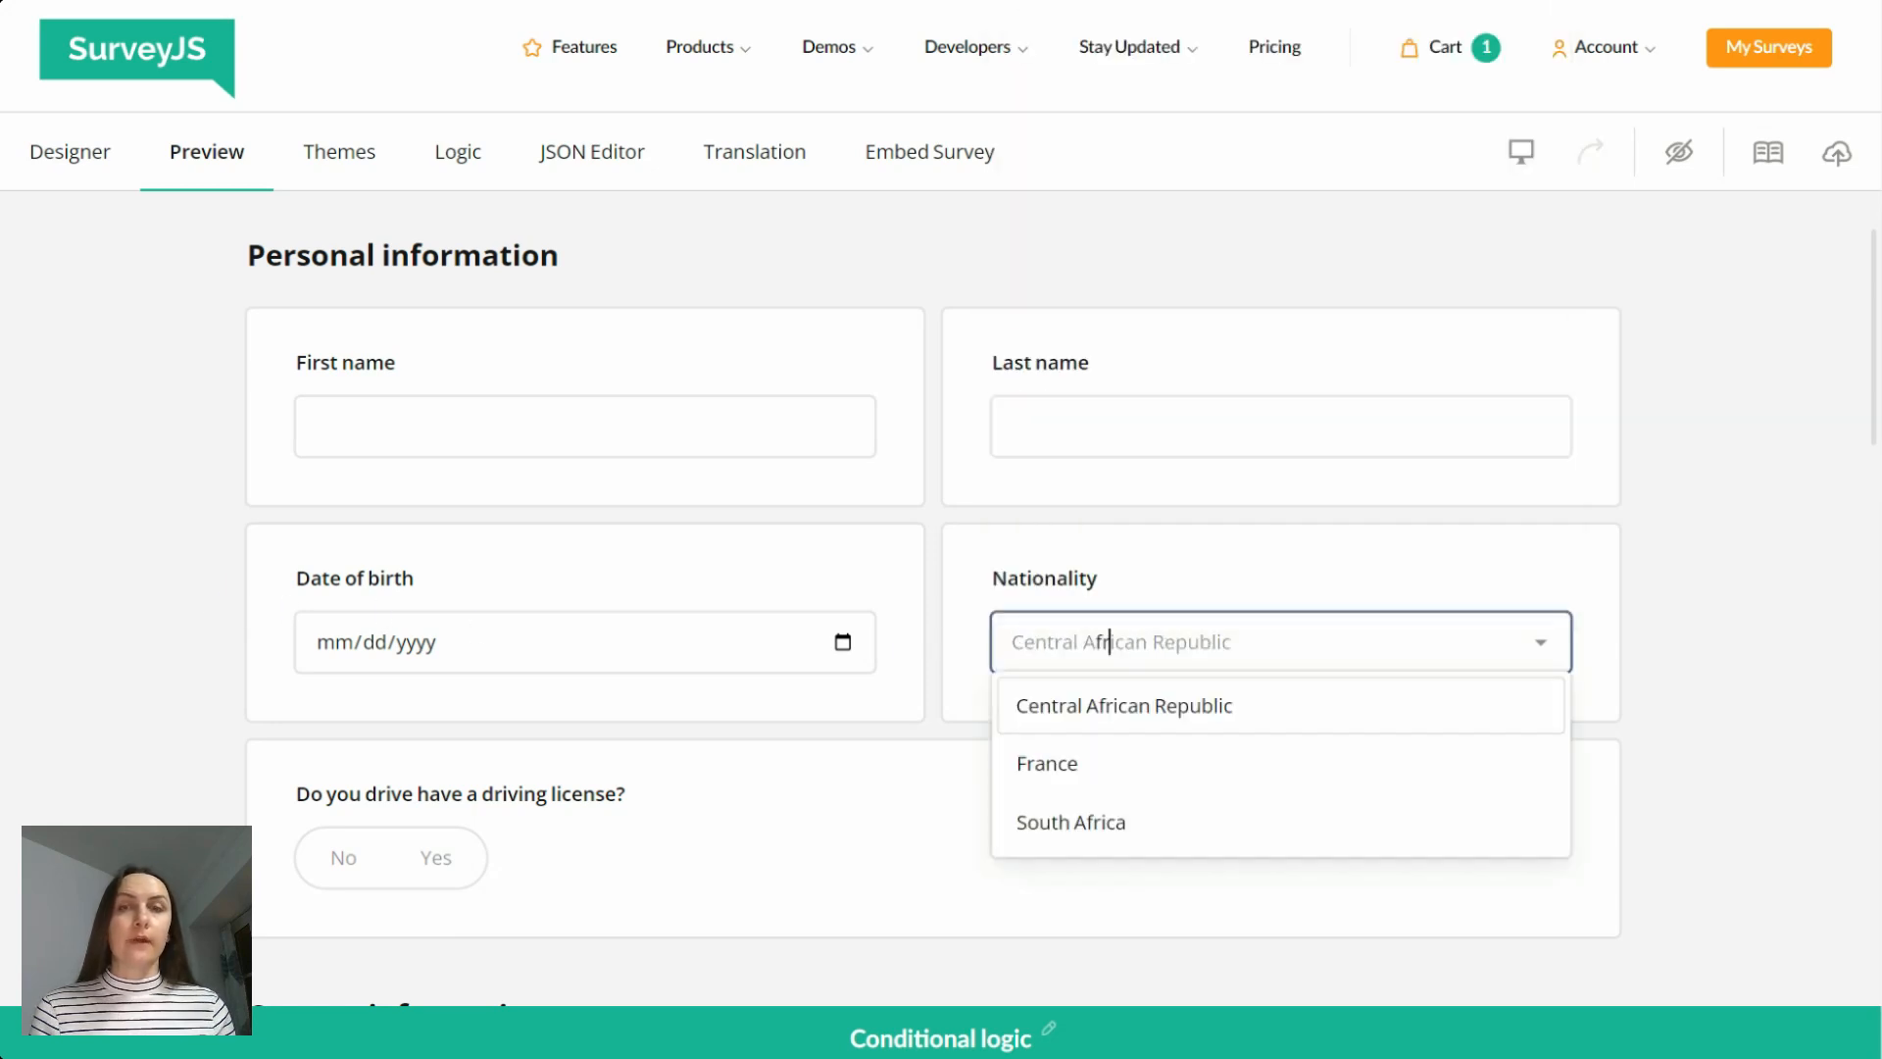
left_click(1051, 768)
Step: Change the previewed form's Nationality answer to United States and check the Social security number question
left_click(985, 645)
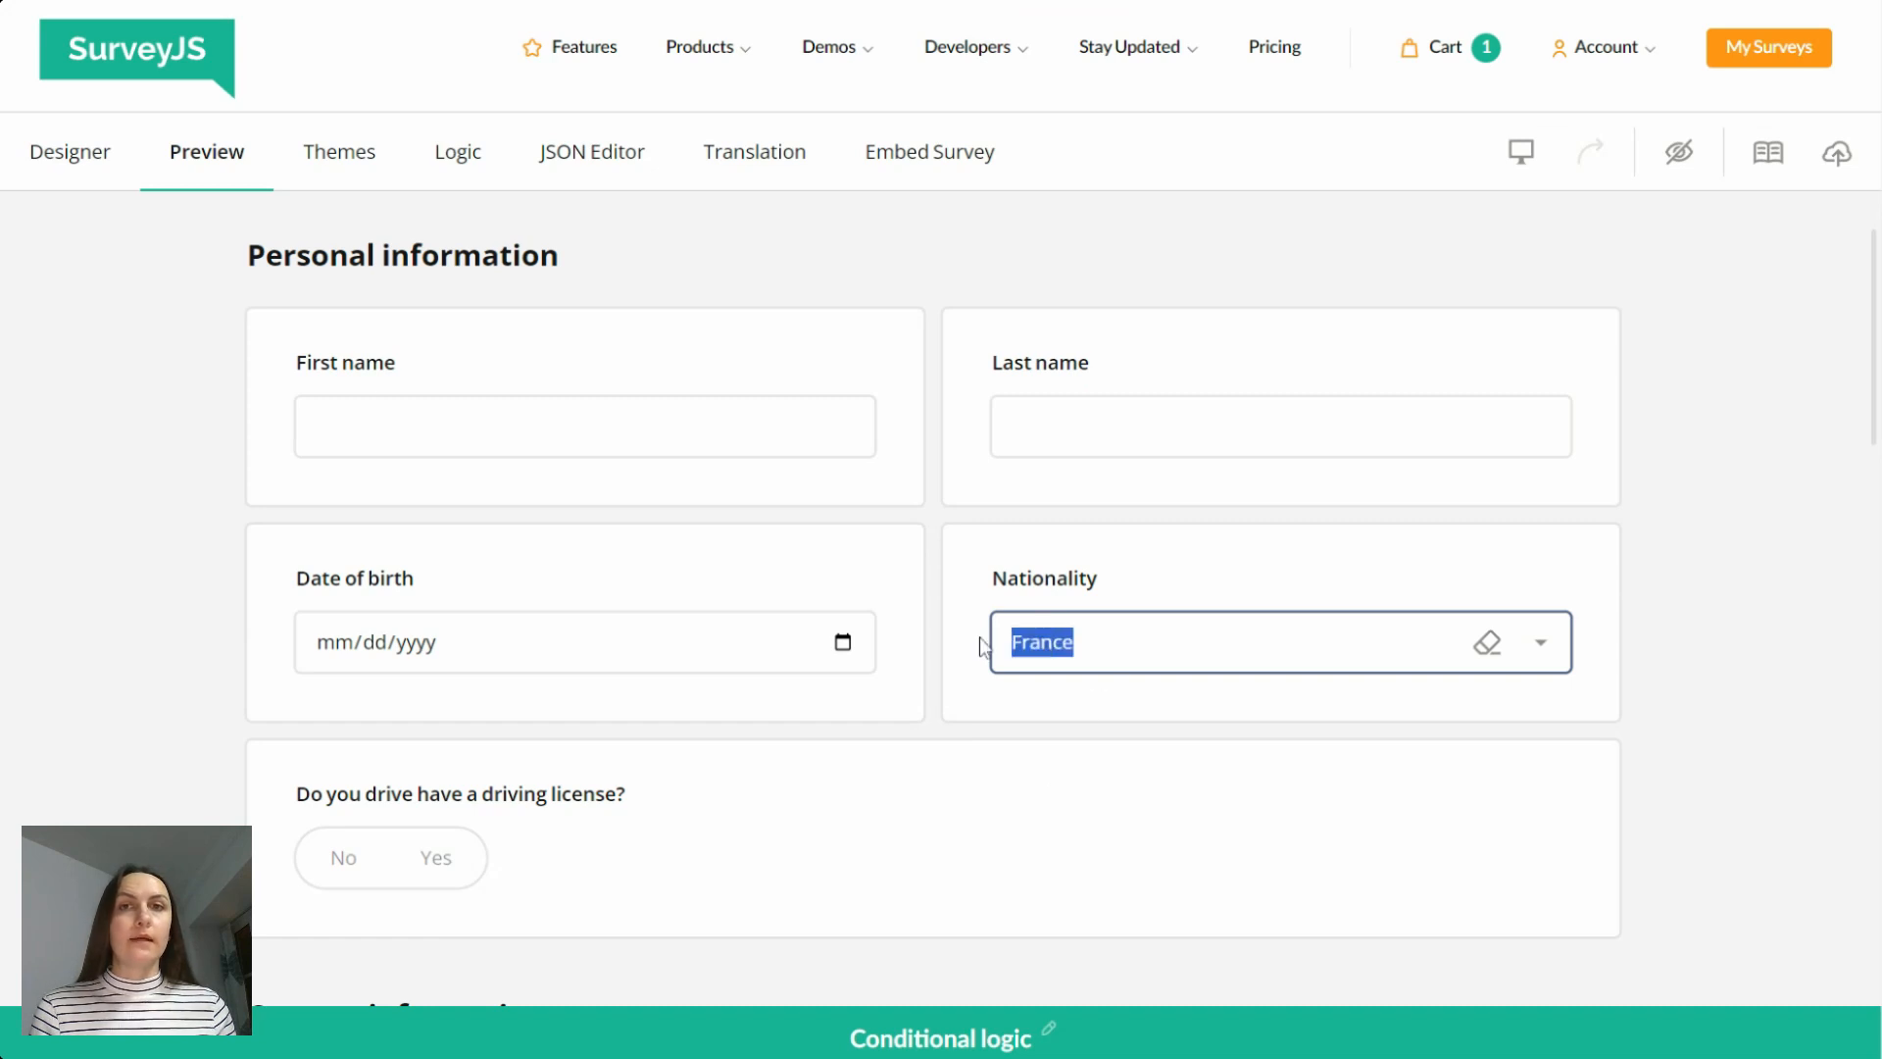
type("un")
left_click(1076, 582)
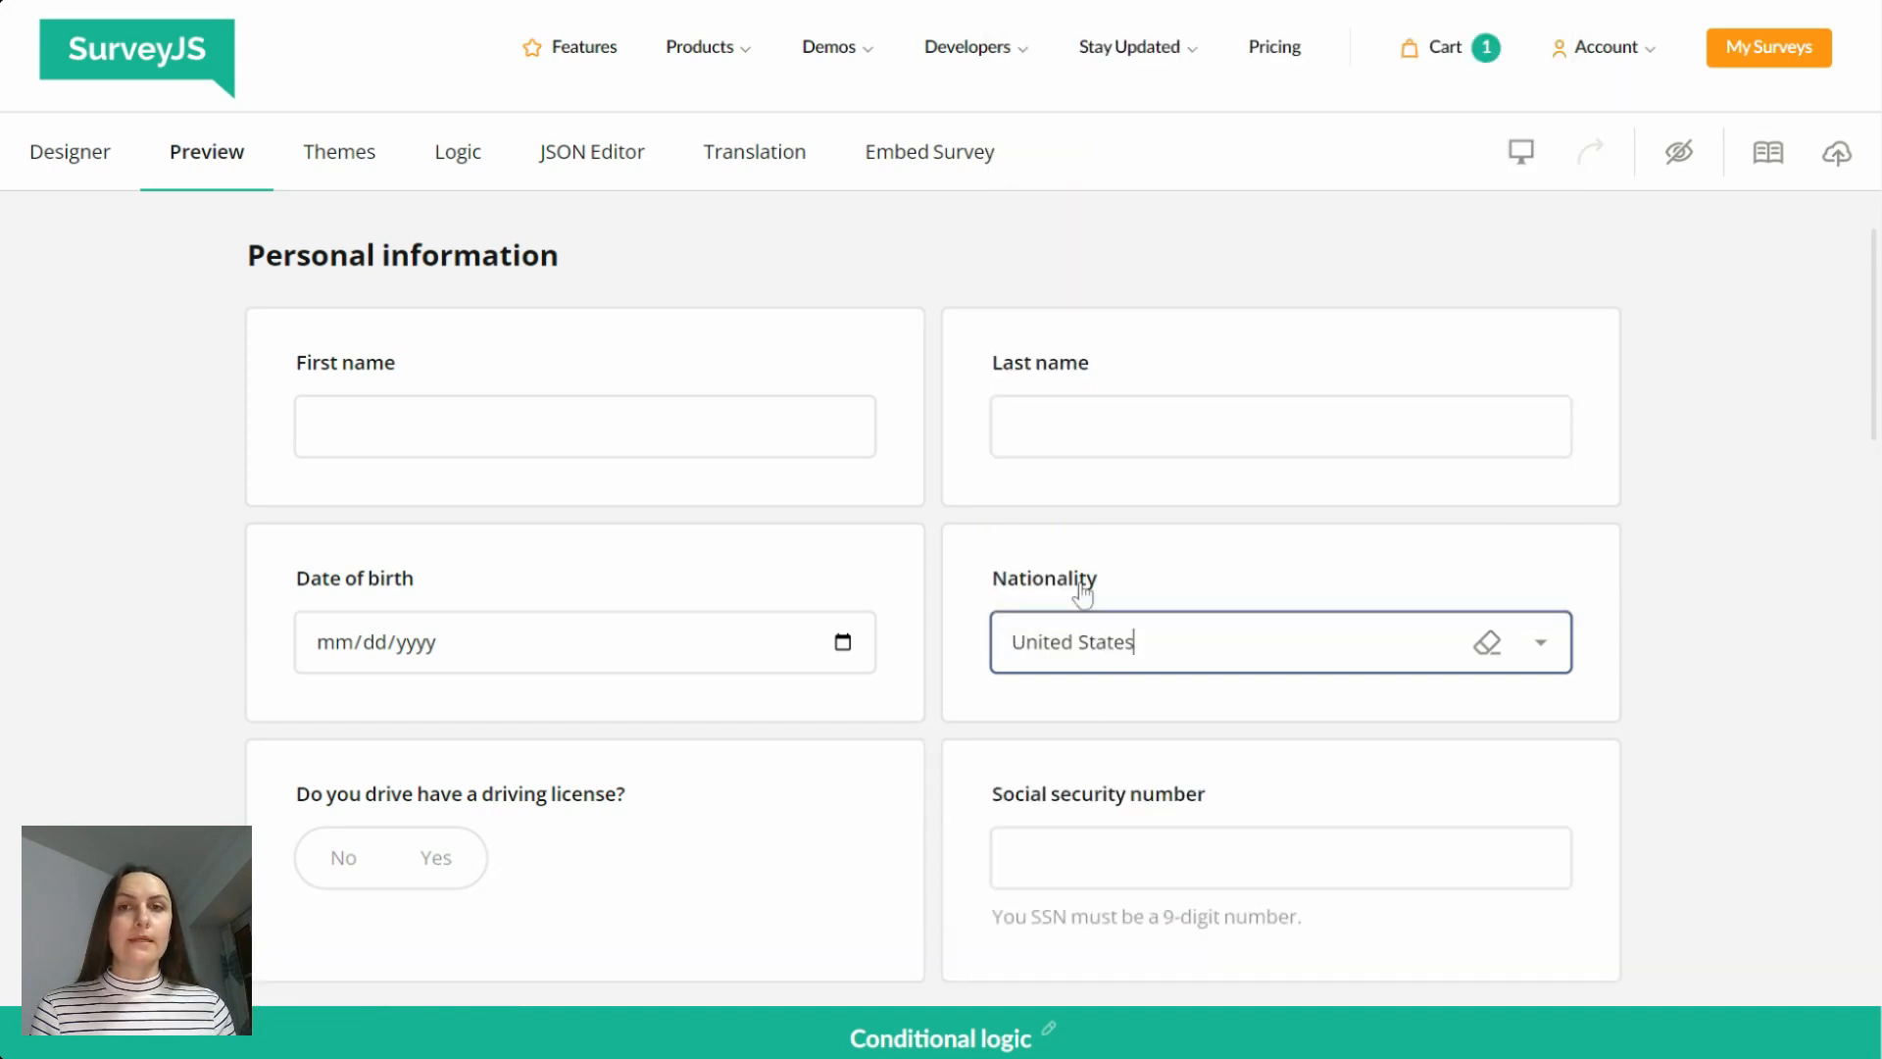
scroll(1669, 649, "down", 1)
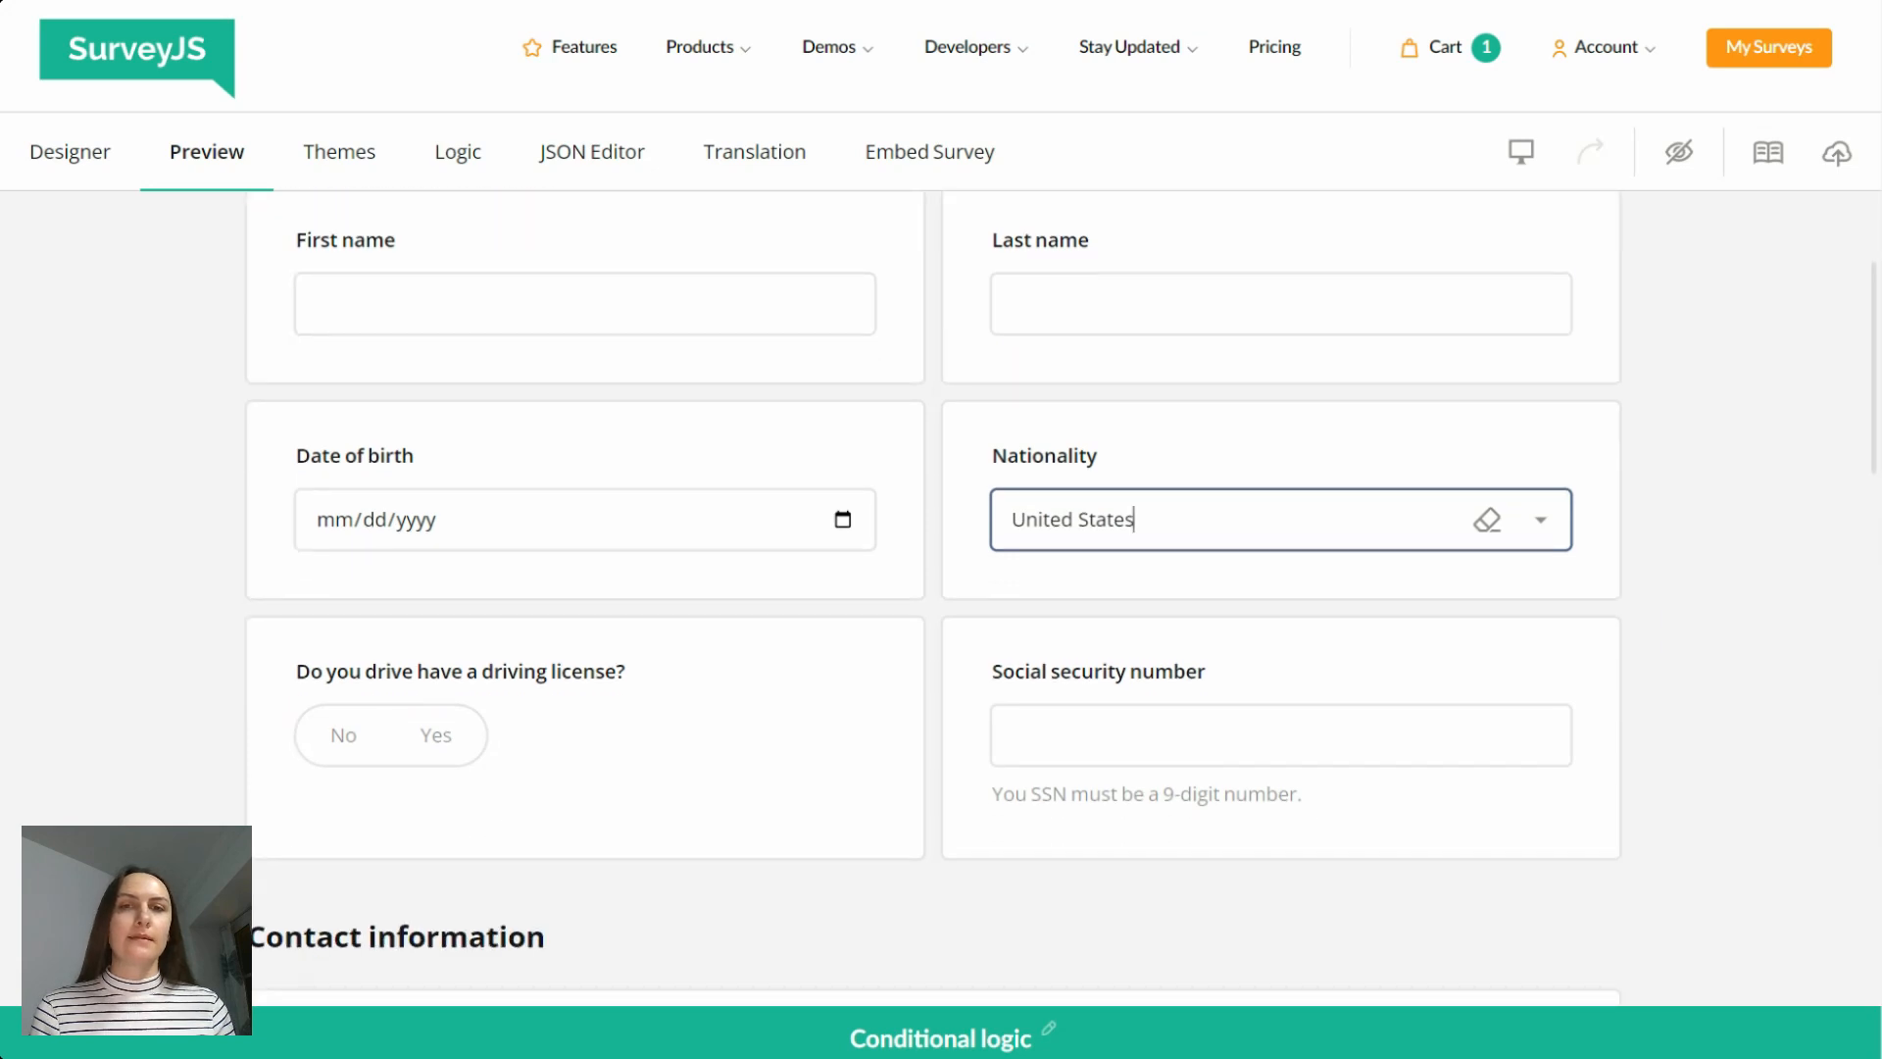
left_click(1546, 2)
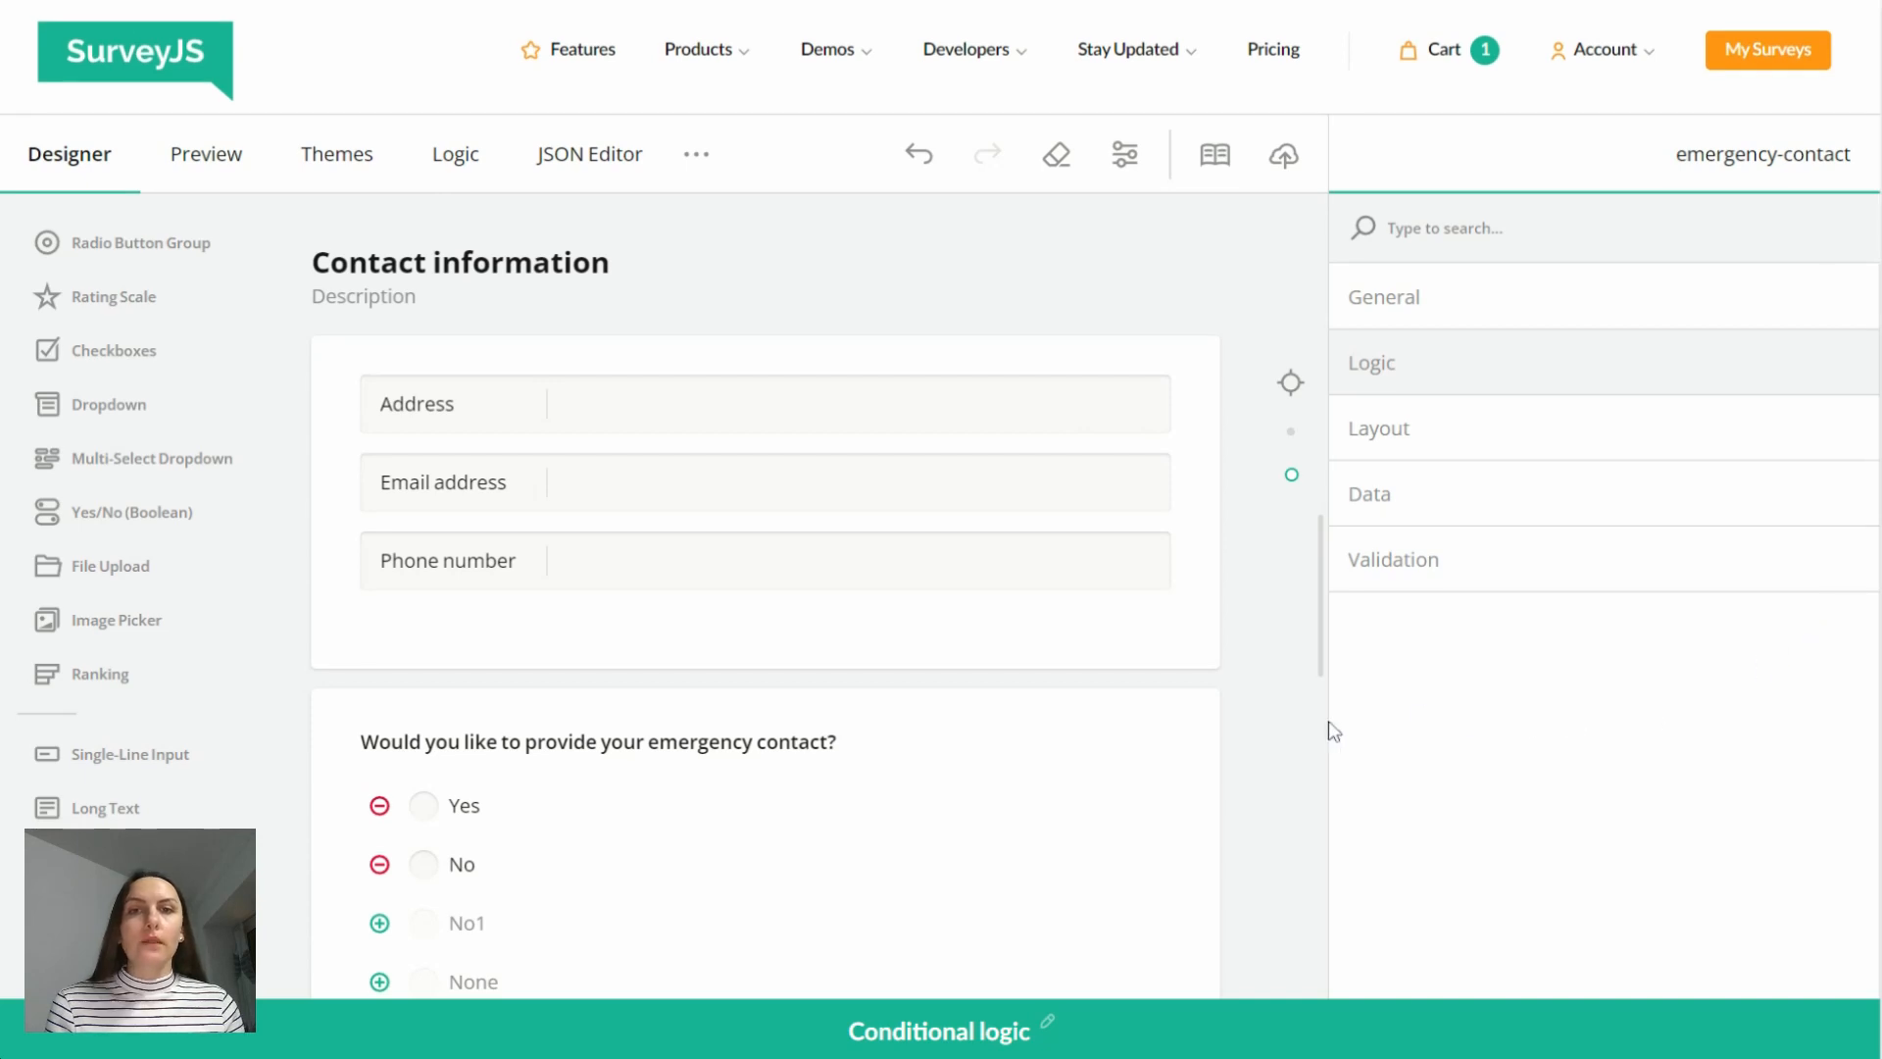
Step: Review the Contact information page's emergency contact question, and select the Emergency contact information panel in the designer
scroll(1325, 561, "down", 8)
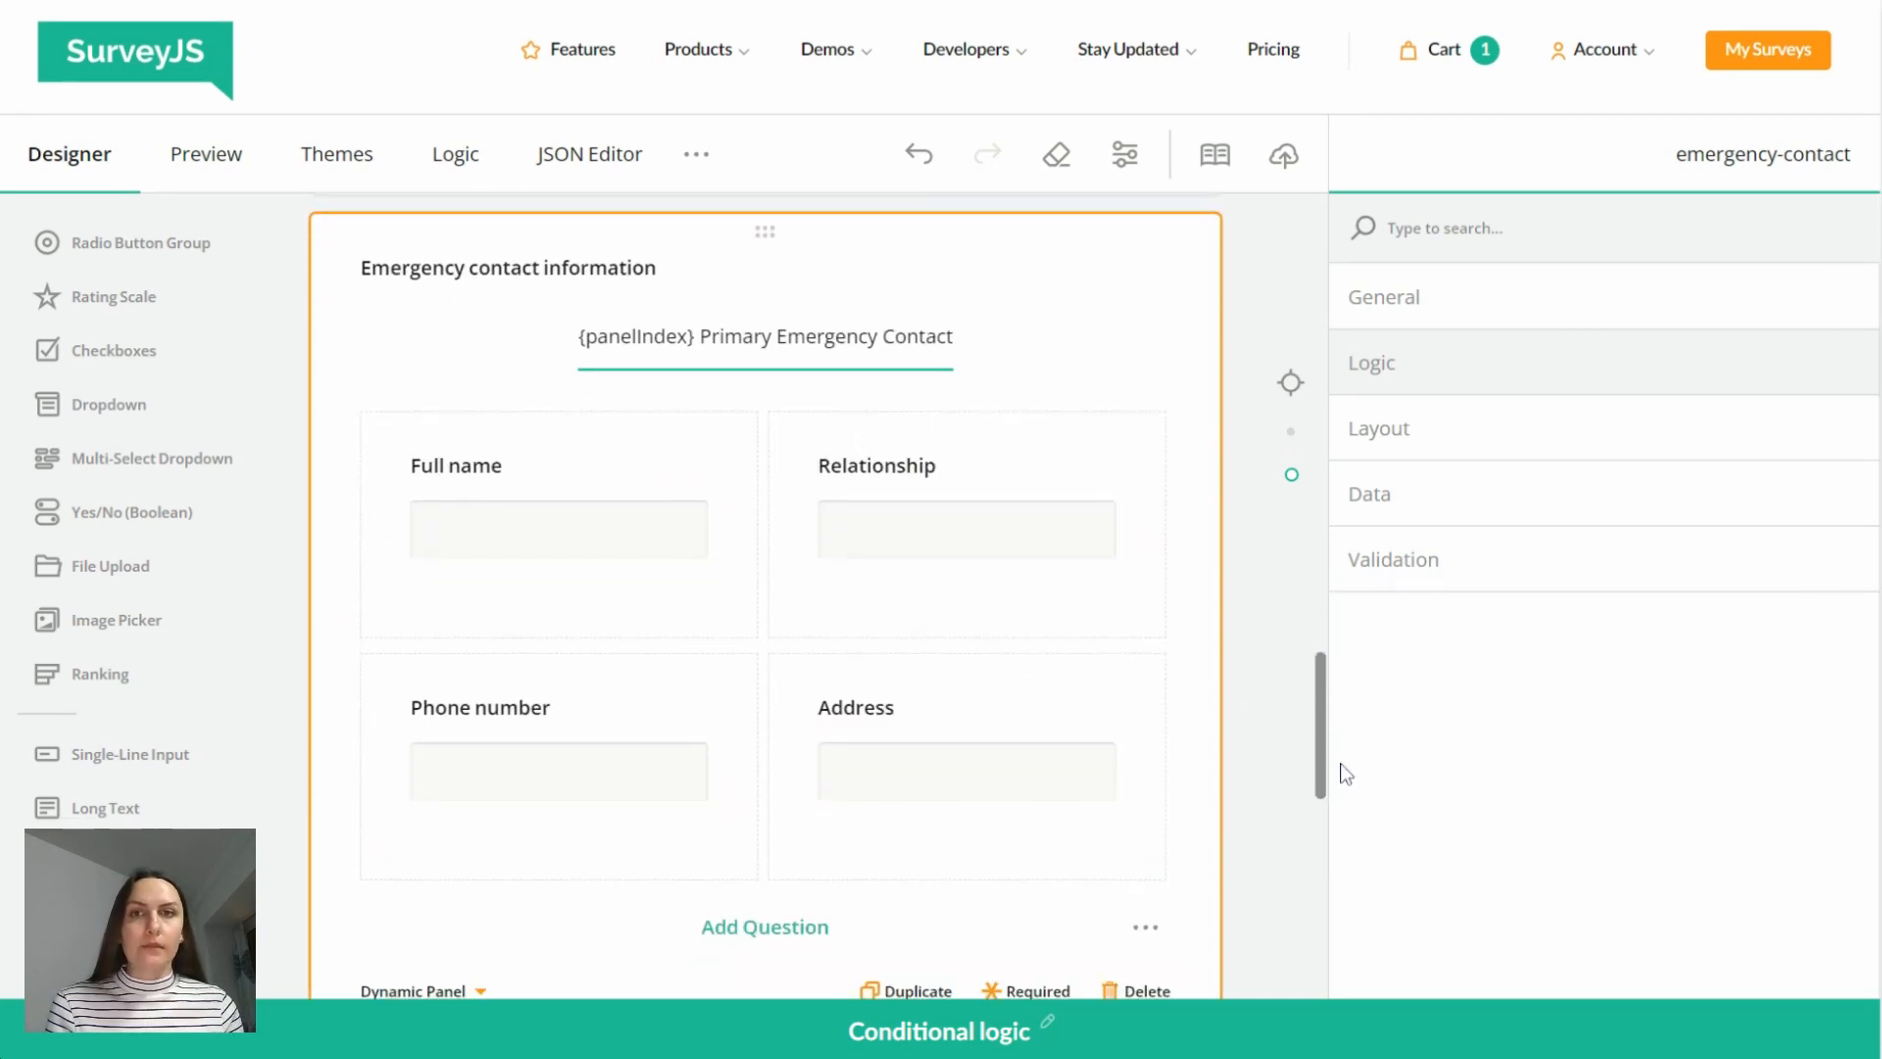
scroll(1326, 685, "up", 5)
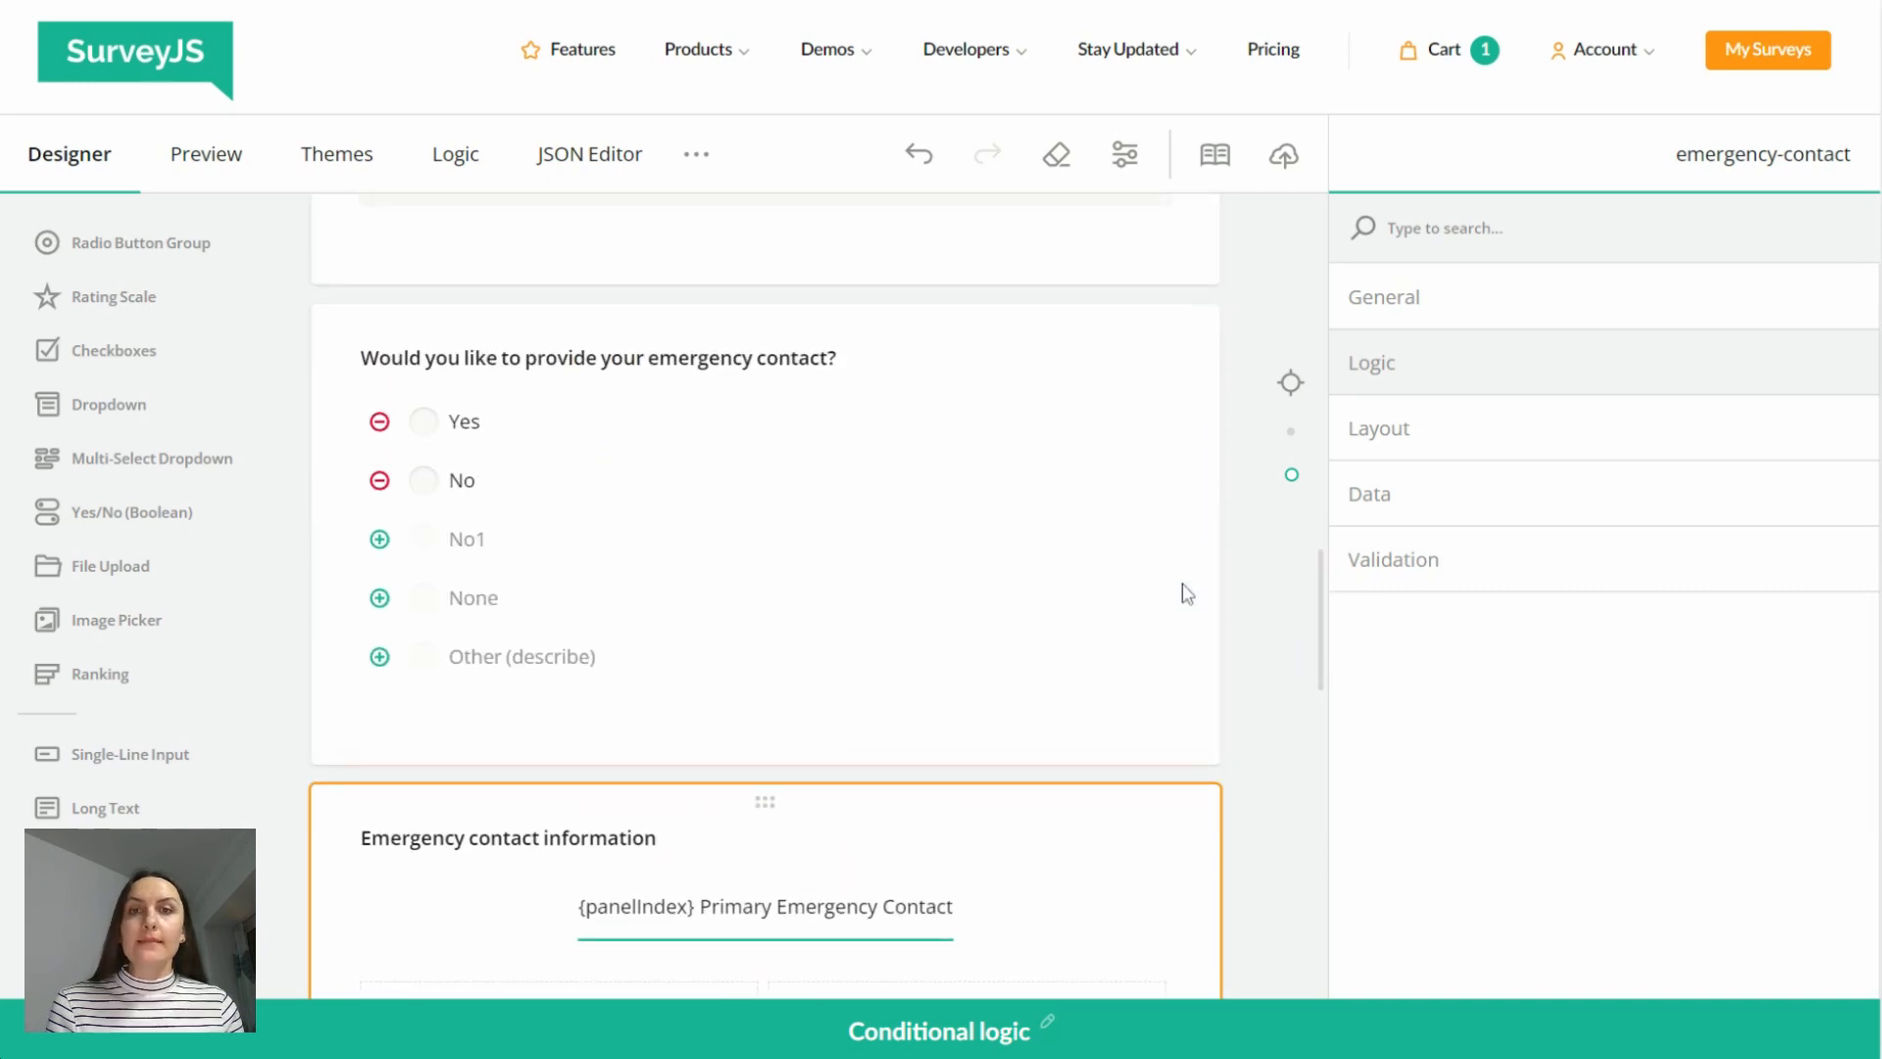
left_click(784, 358)
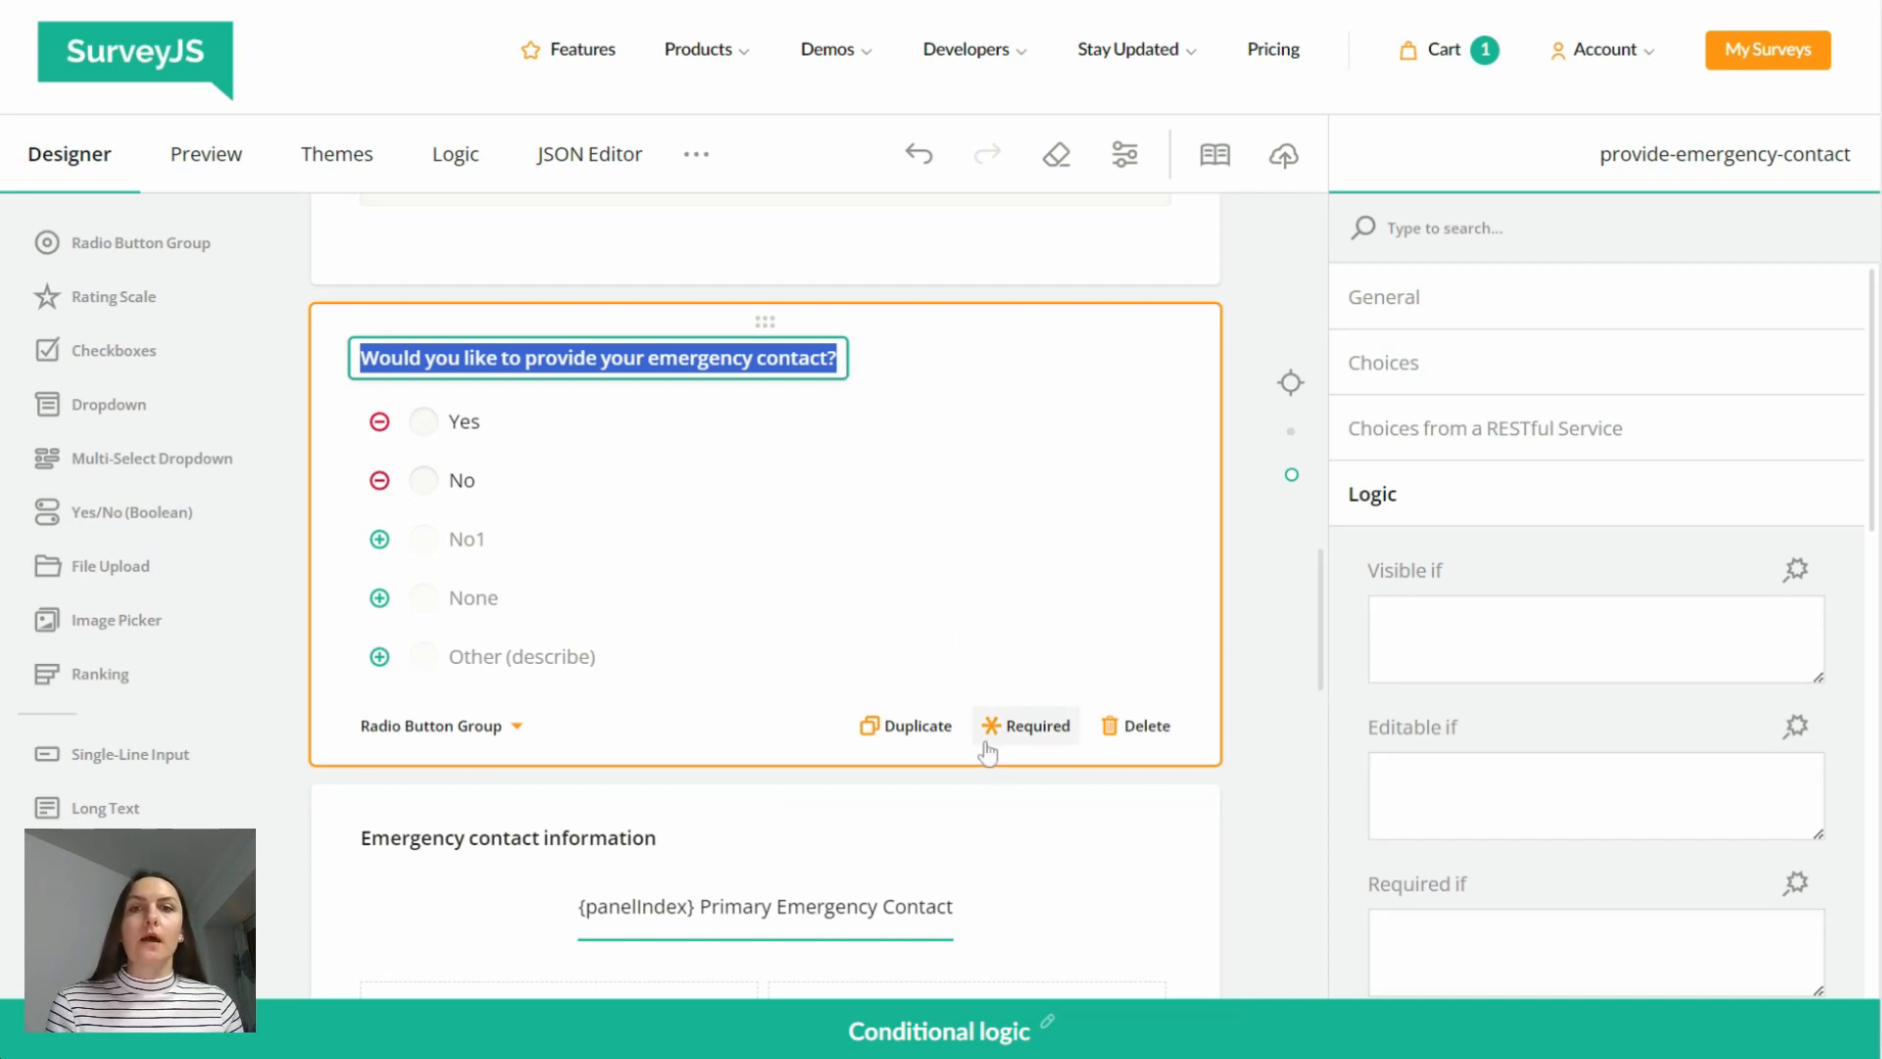
left_click(1009, 806)
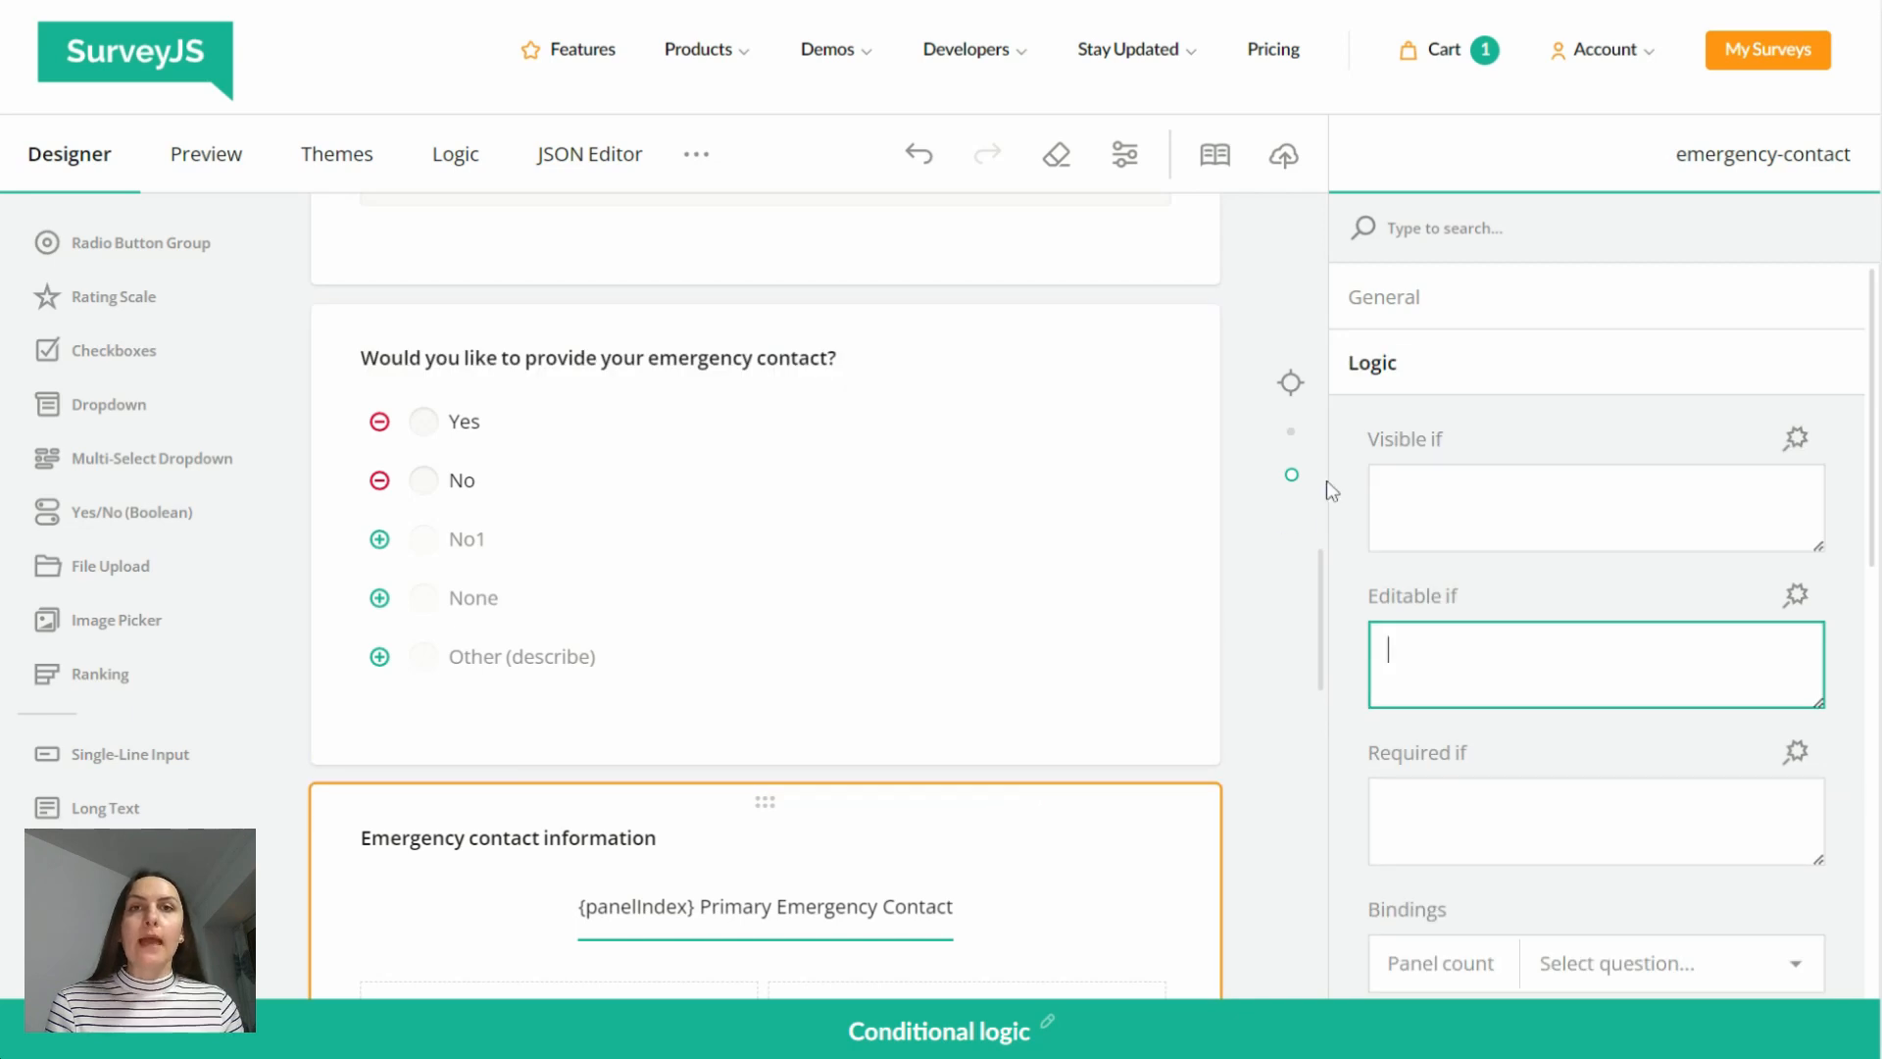
Step: Check the Name properties of the Emergency contact information panel and the question asking whether to provide an emergency contact
left_click(1390, 384)
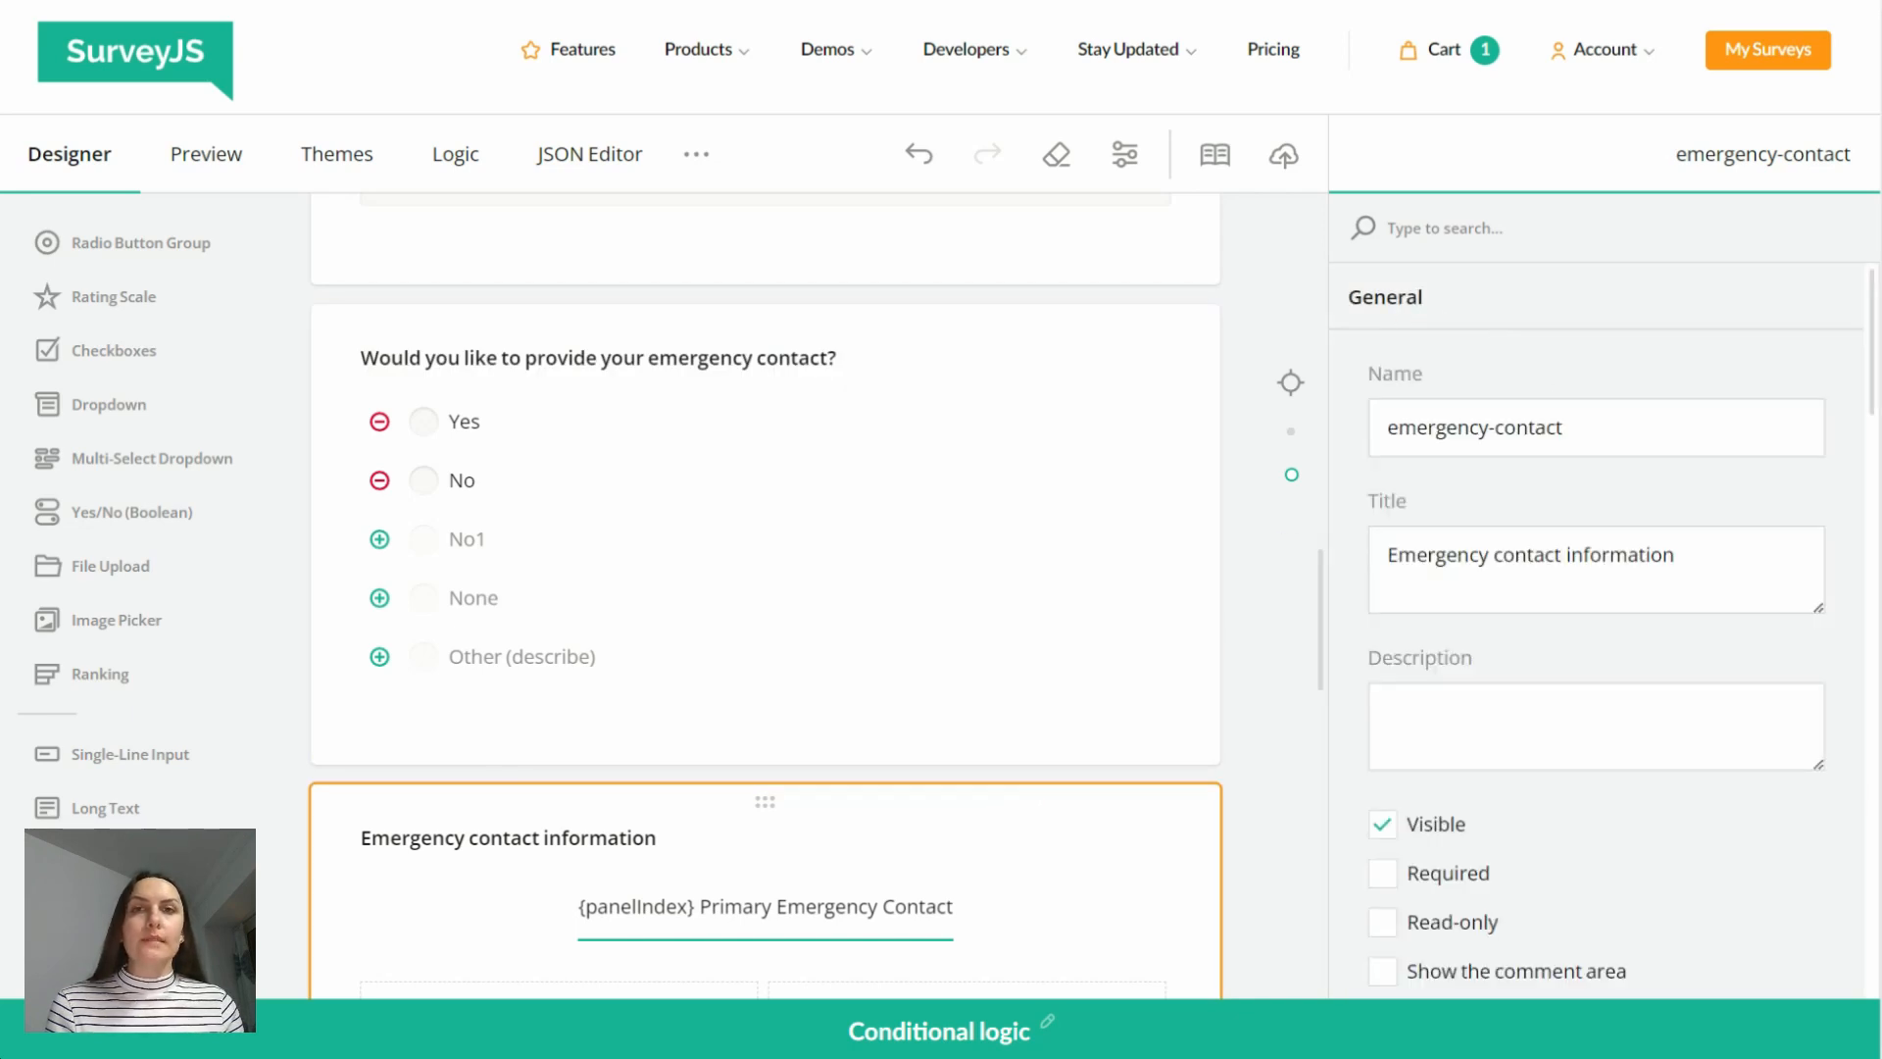
left_click_drag(1566, 429, 1344, 439)
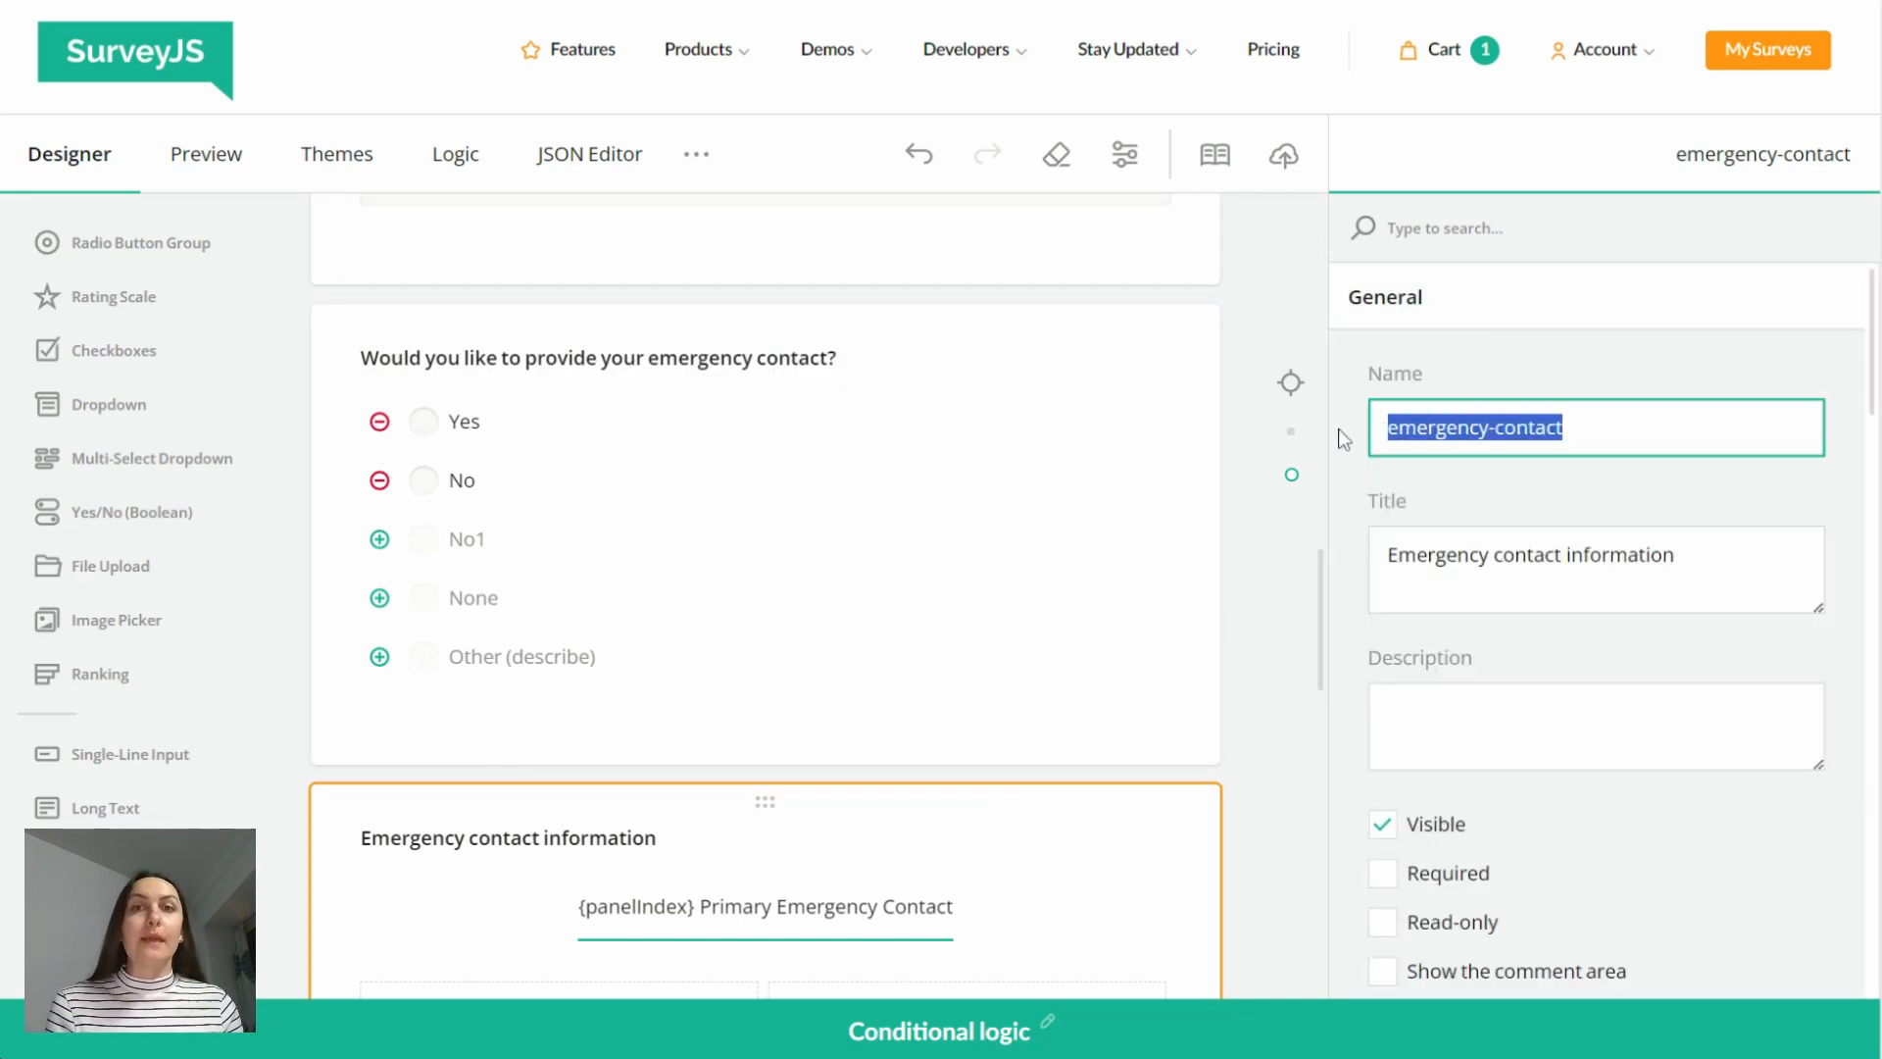
left_click(1088, 321)
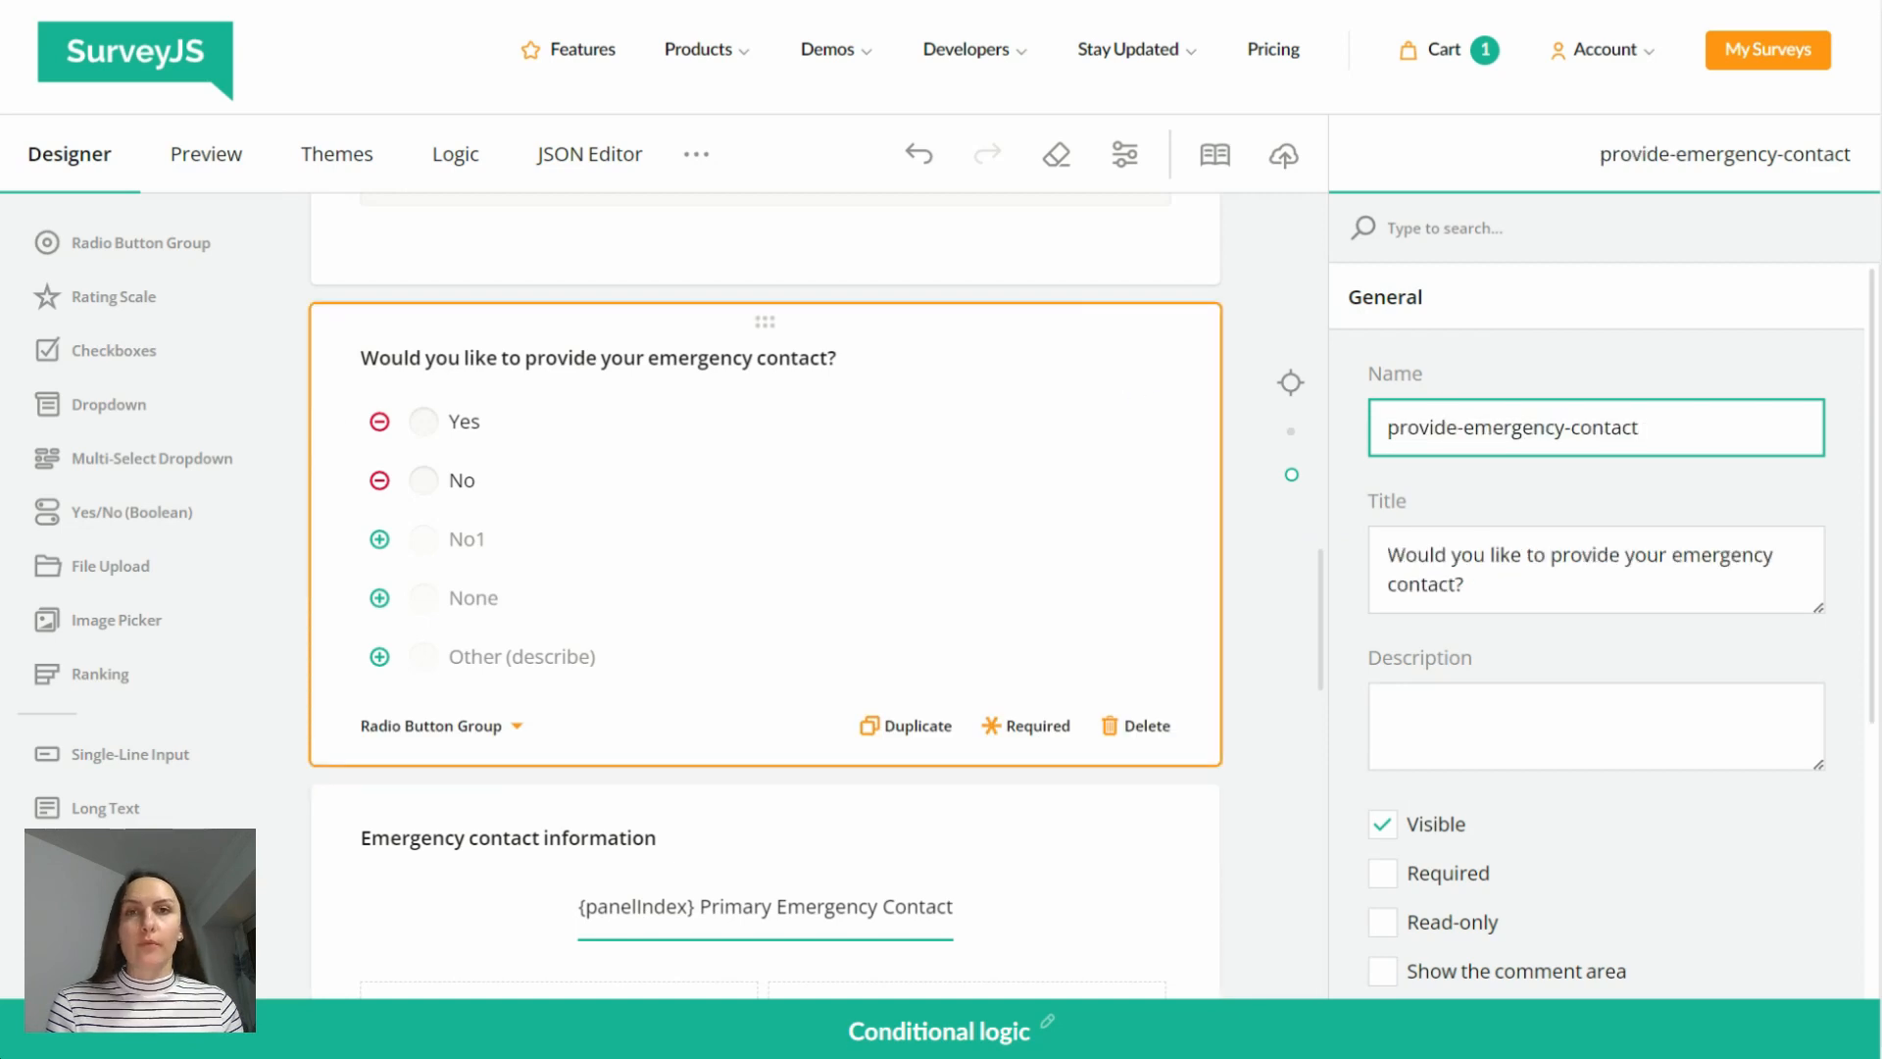
left_click_drag(1638, 428, 1386, 427)
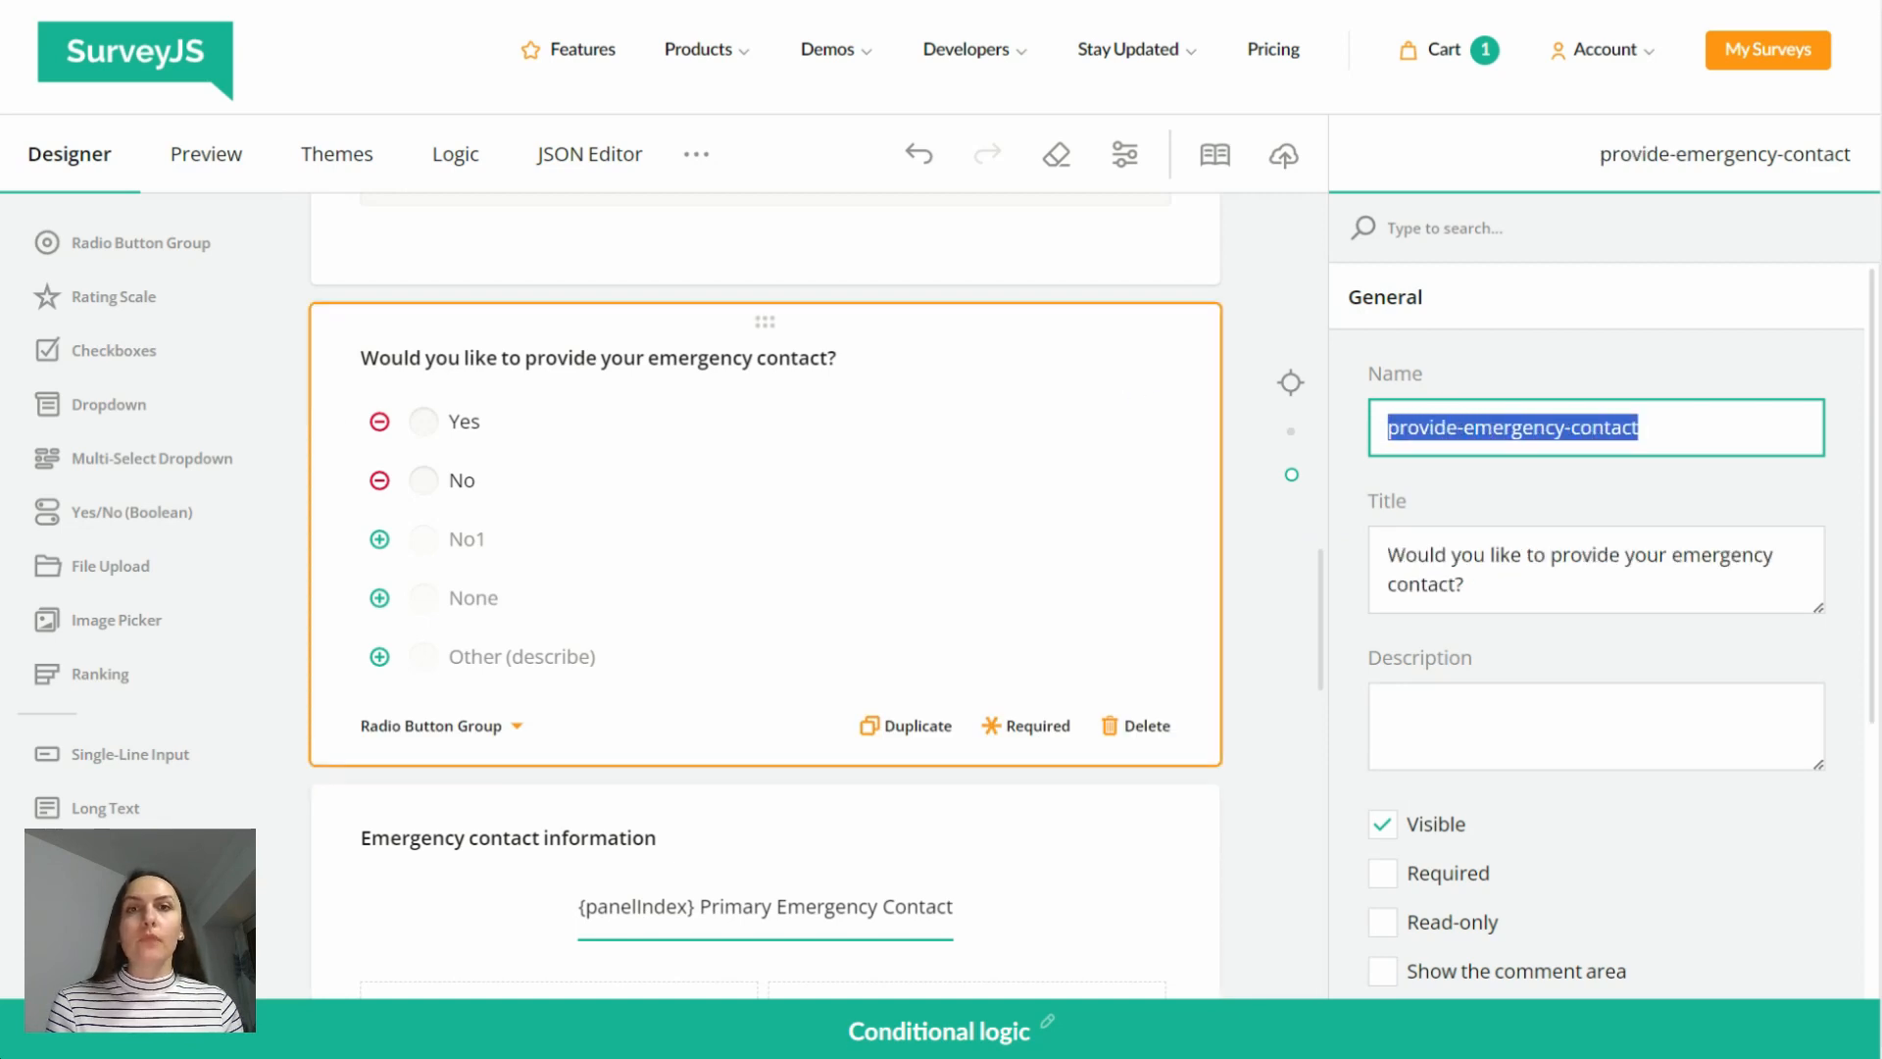
left_click(1144, 805)
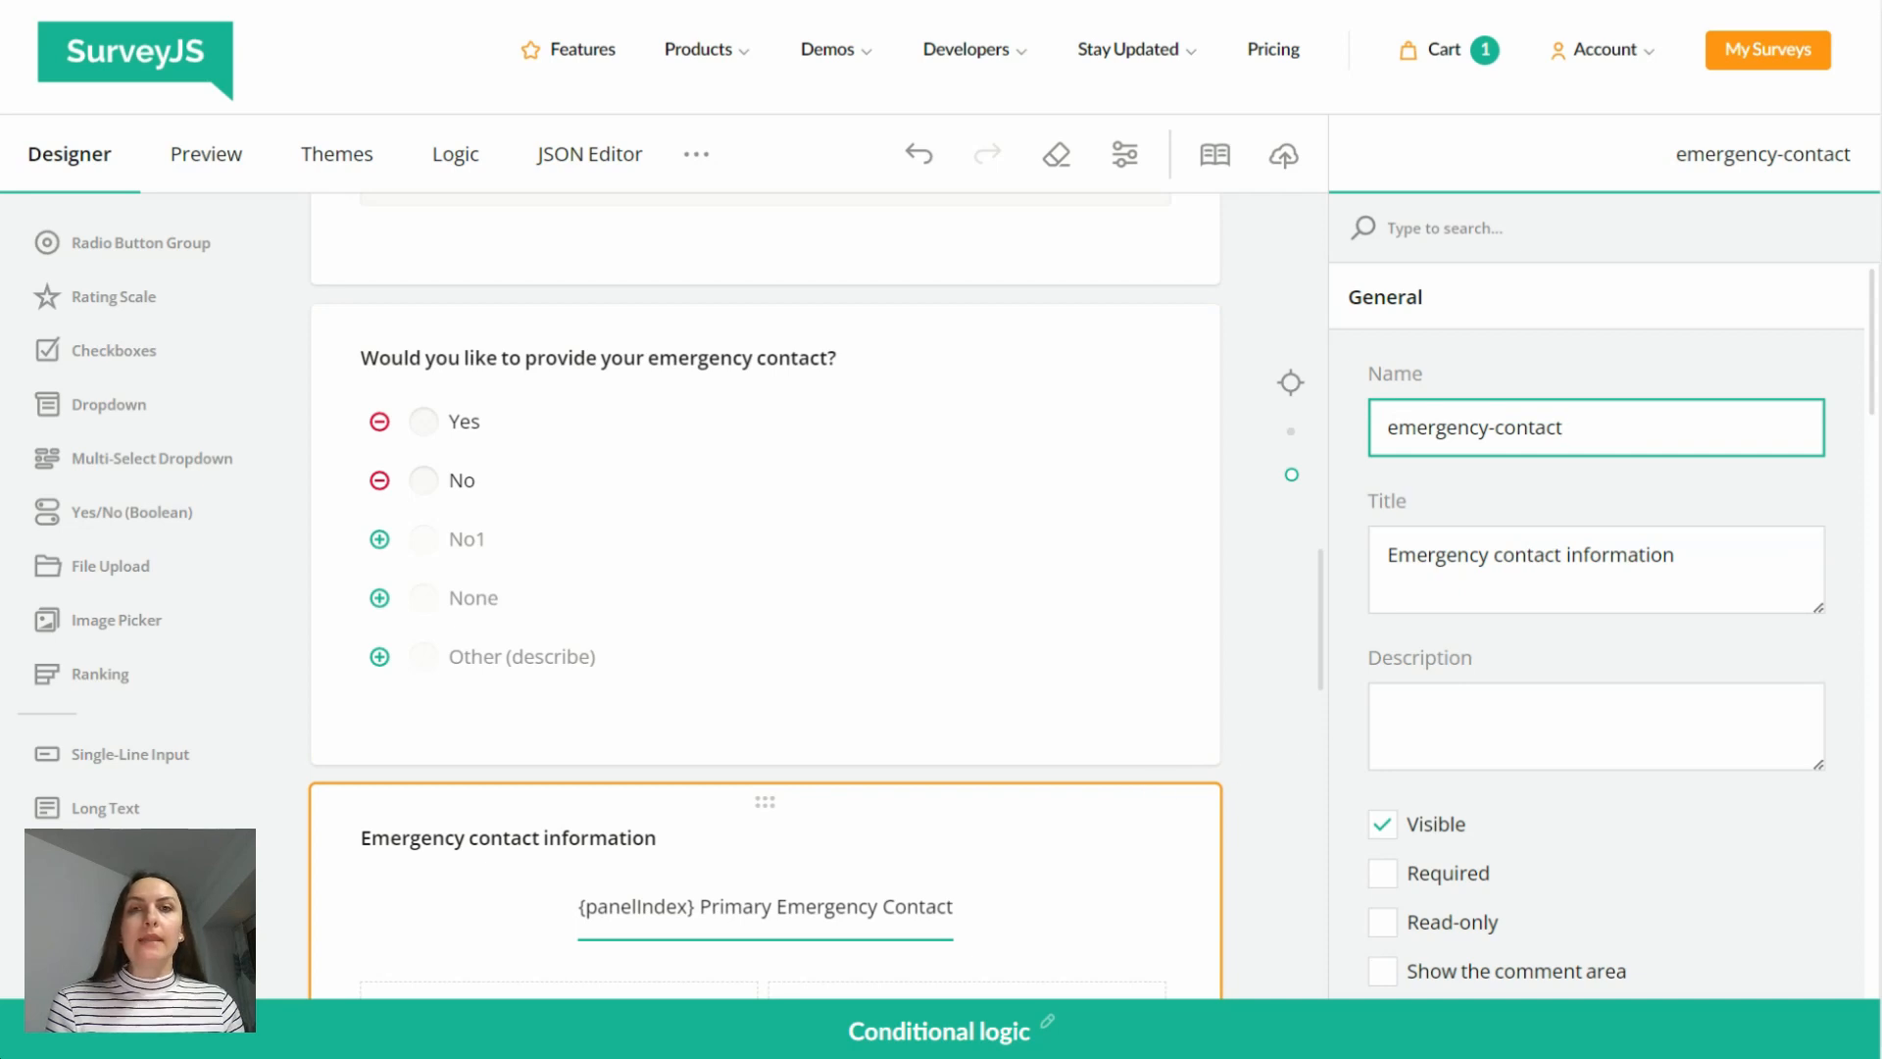
Step: Open the Editable if condition builder for the Emergency contact information panel
left_click(1382, 297)
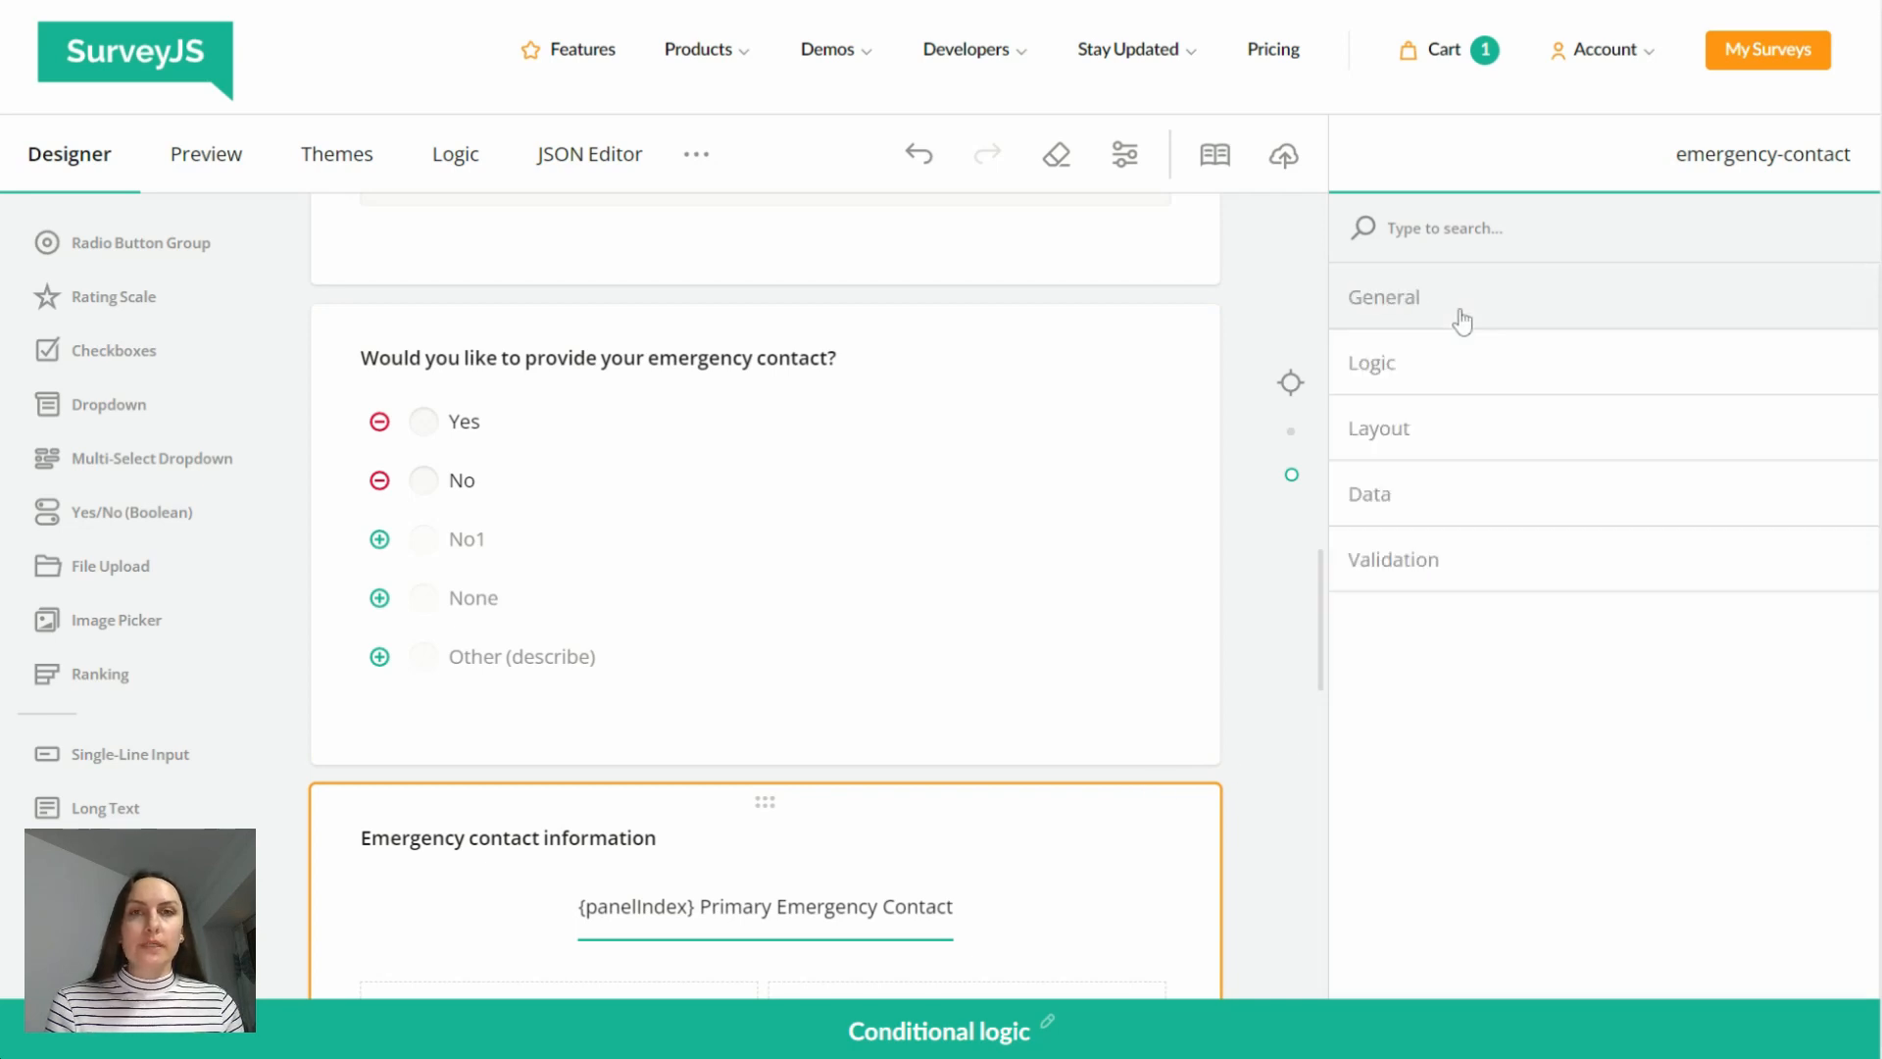
left_click(1462, 370)
scroll(1602, 627, "down", 1)
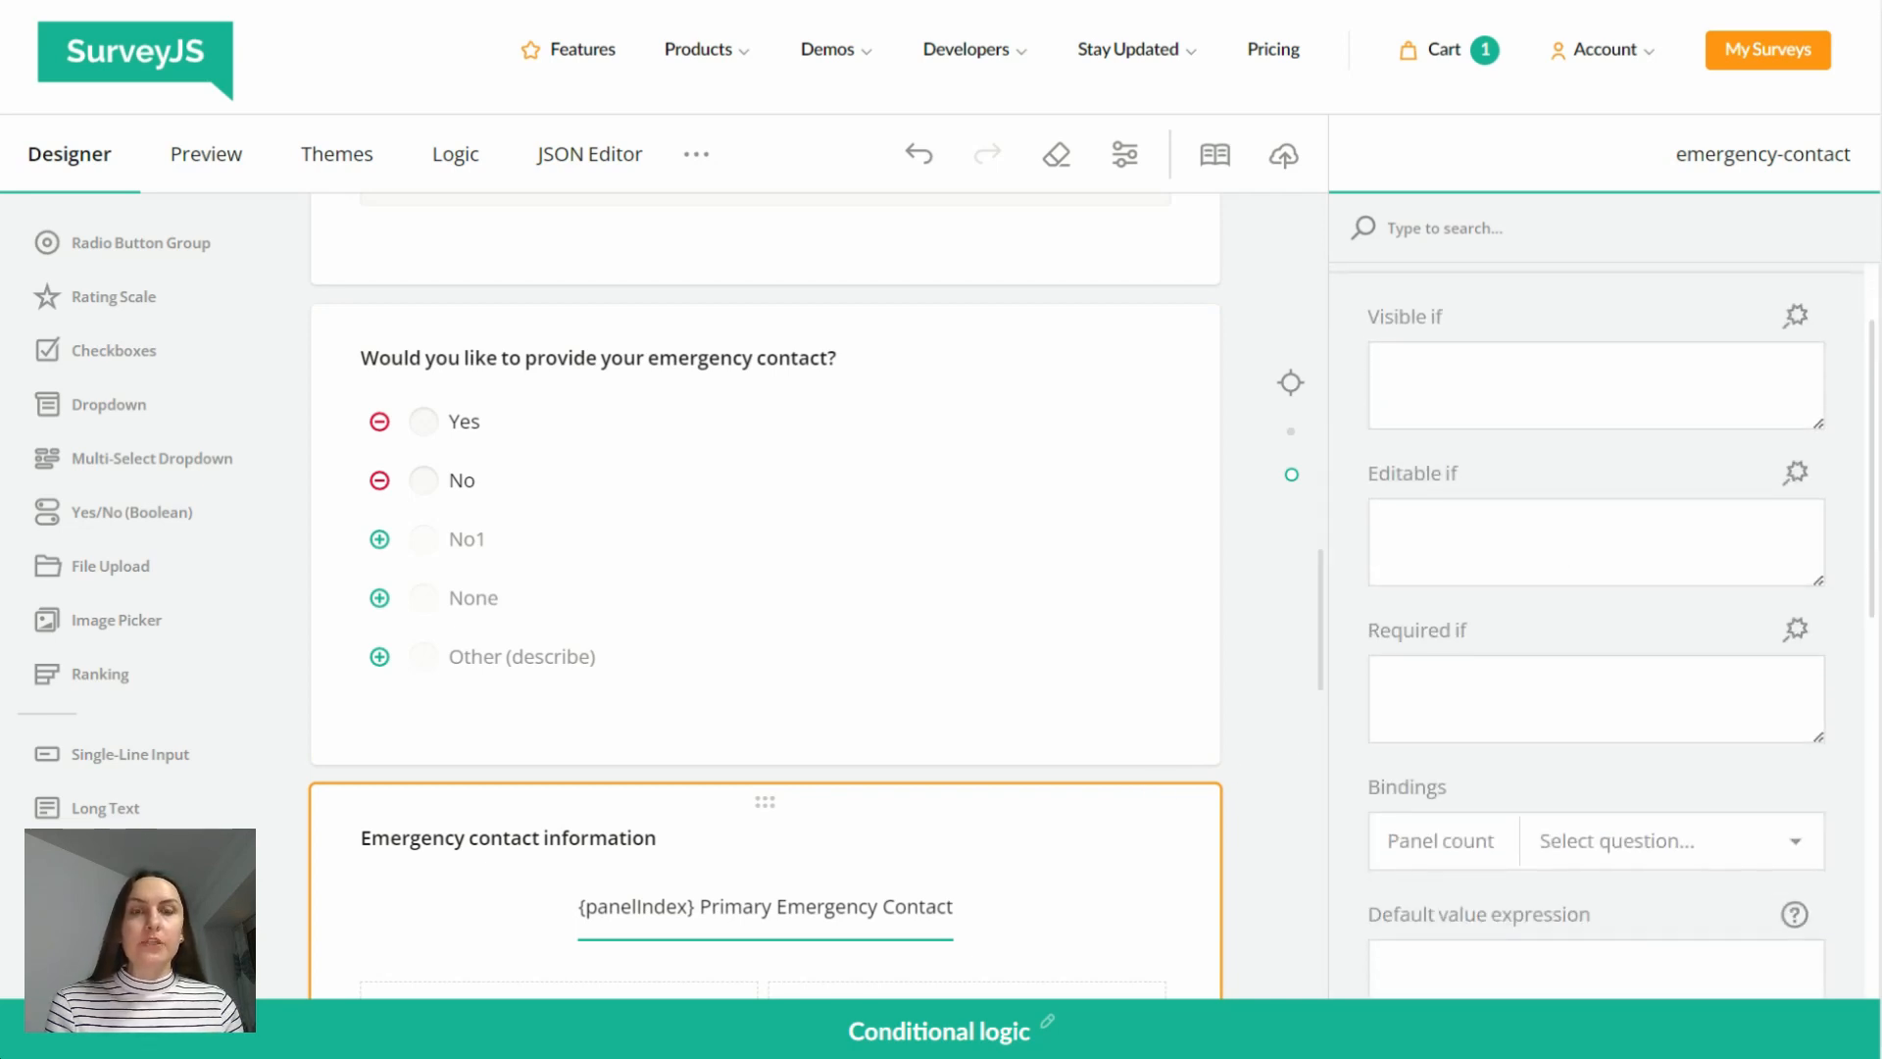
left_click(1461, 472)
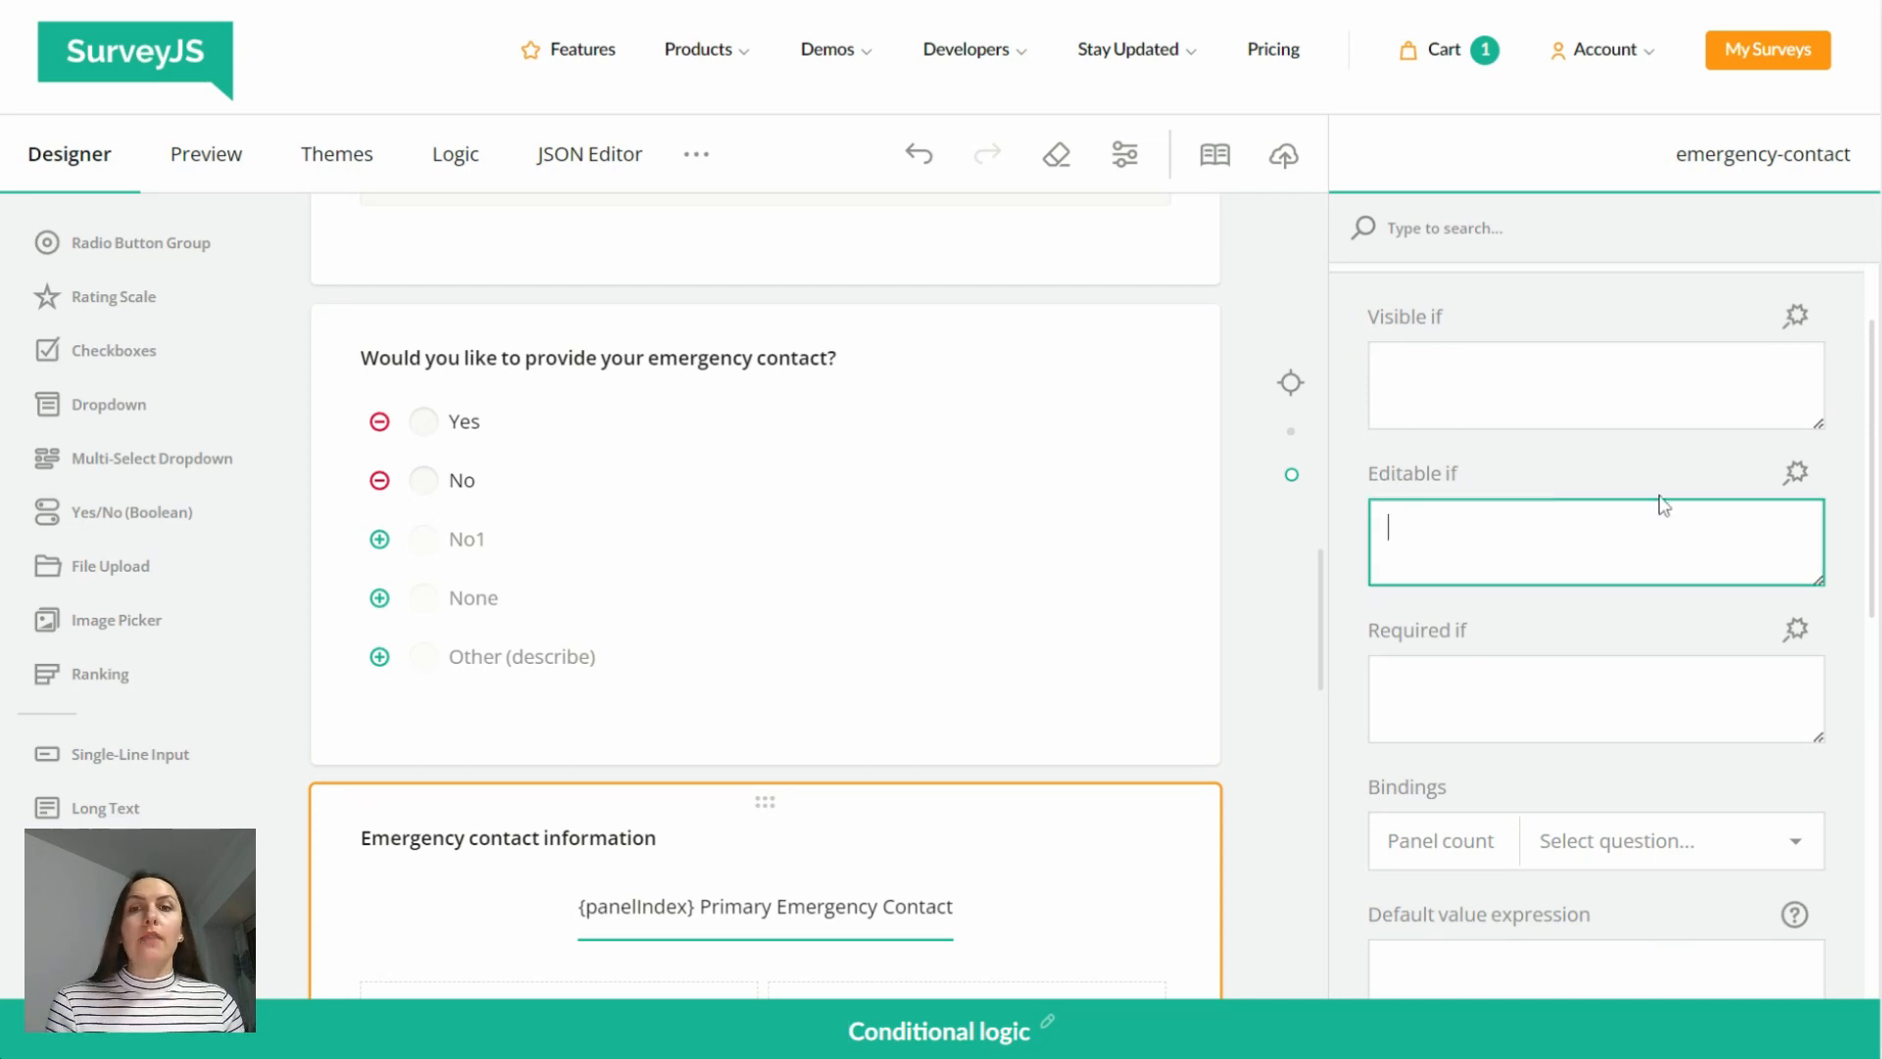
left_click(1812, 487)
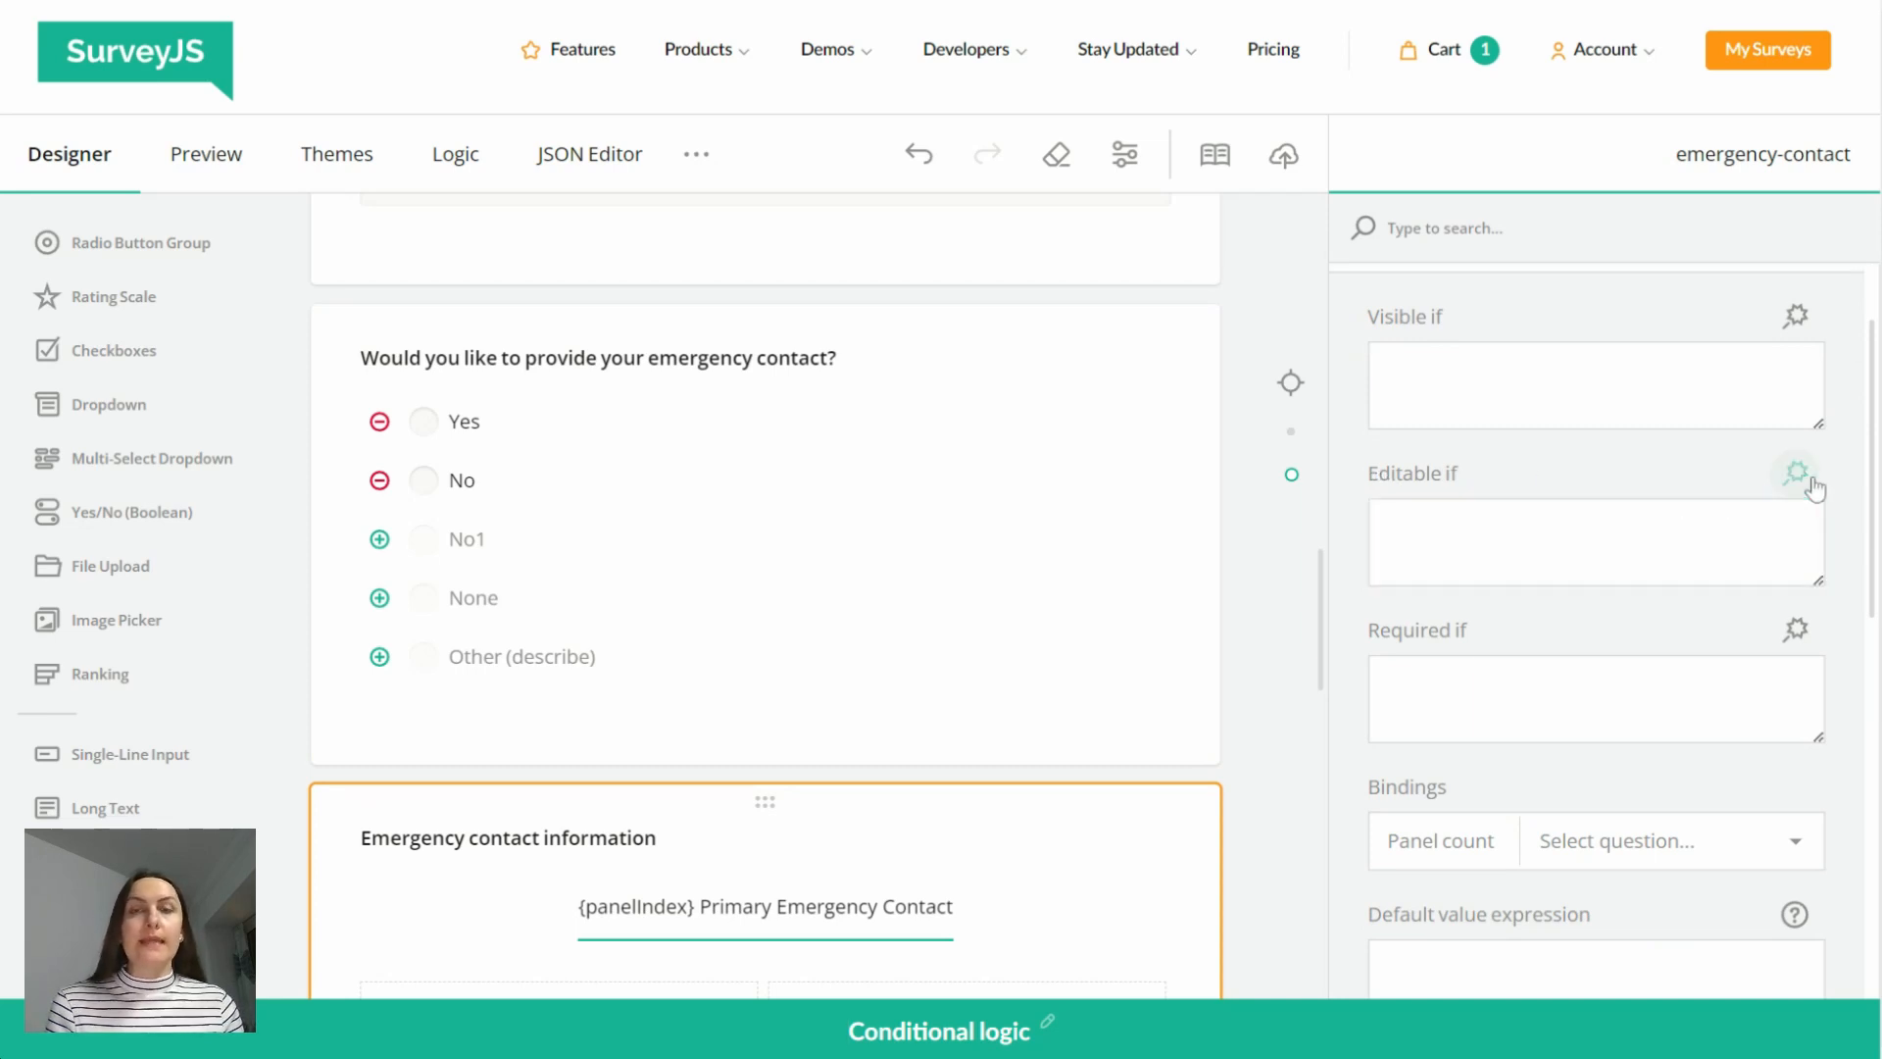
left_click(1815, 487)
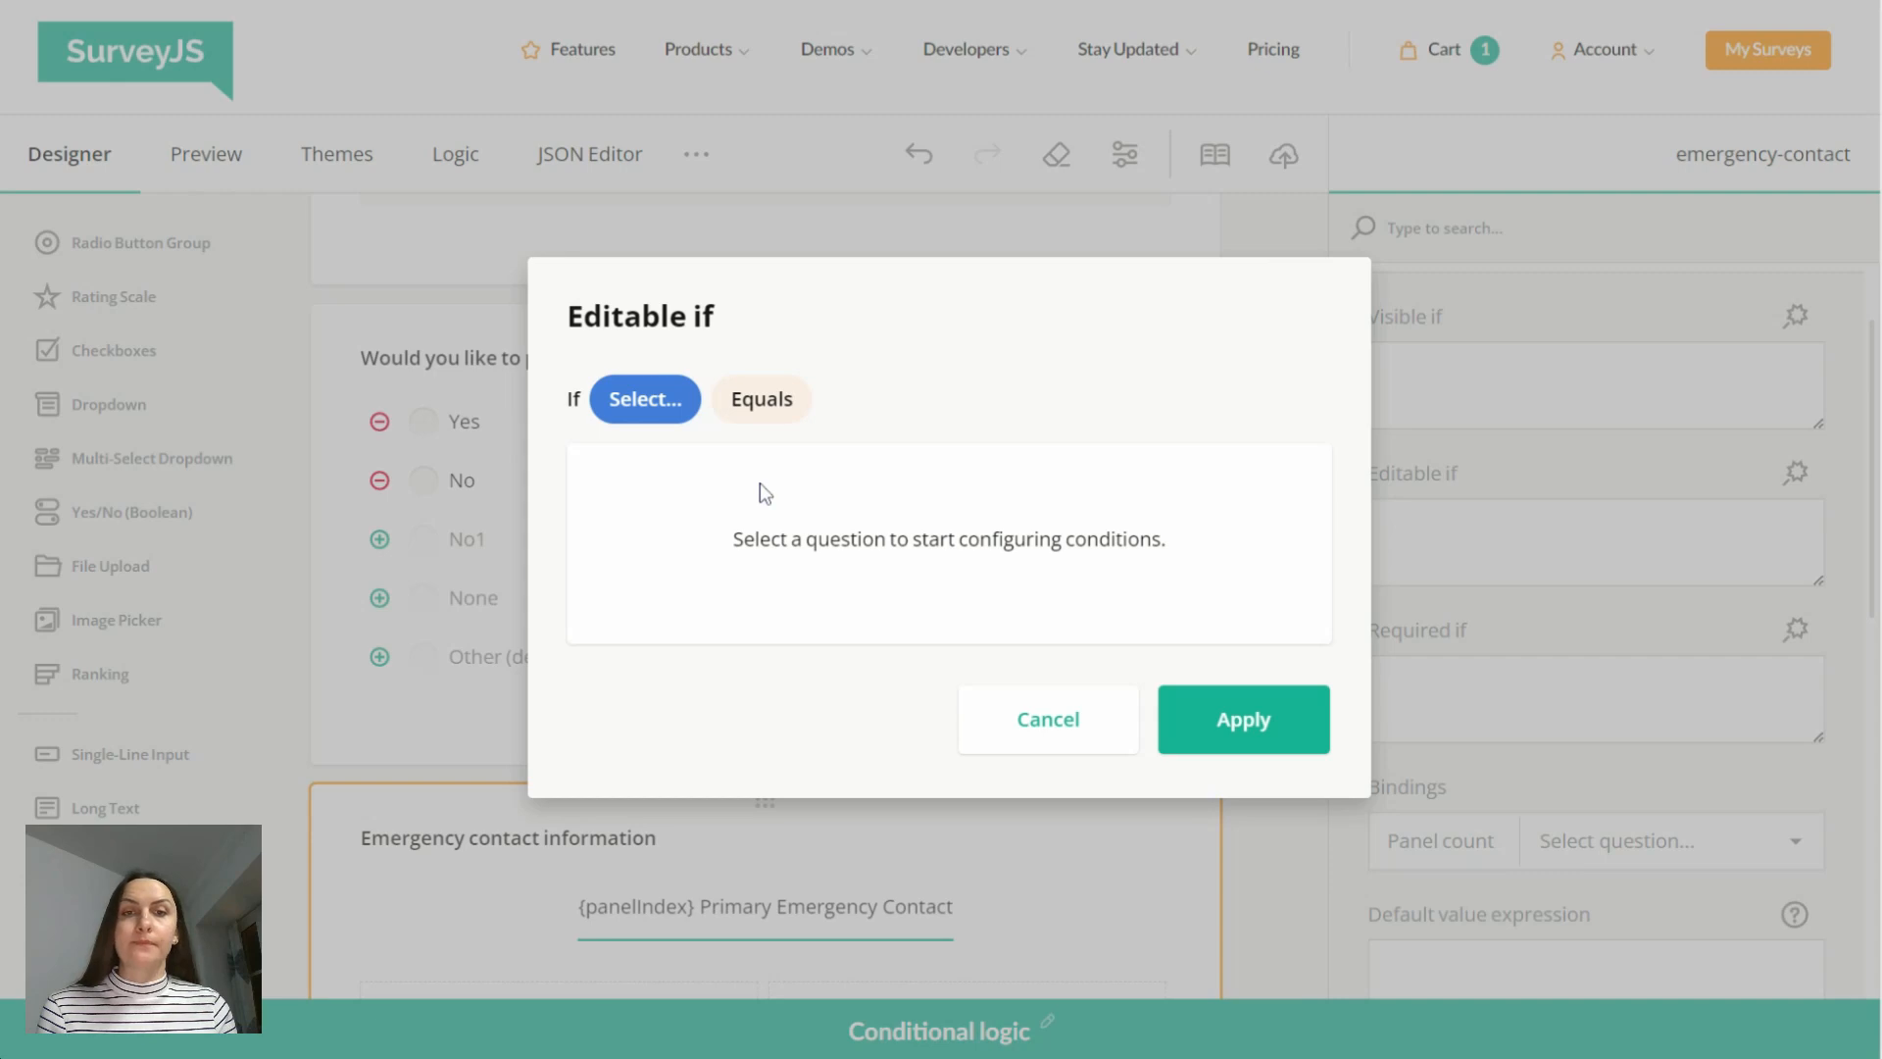
Step: Set the panel's Editable if condition to provide-emergency-contact Equals Yes and apply it
left_click(658, 422)
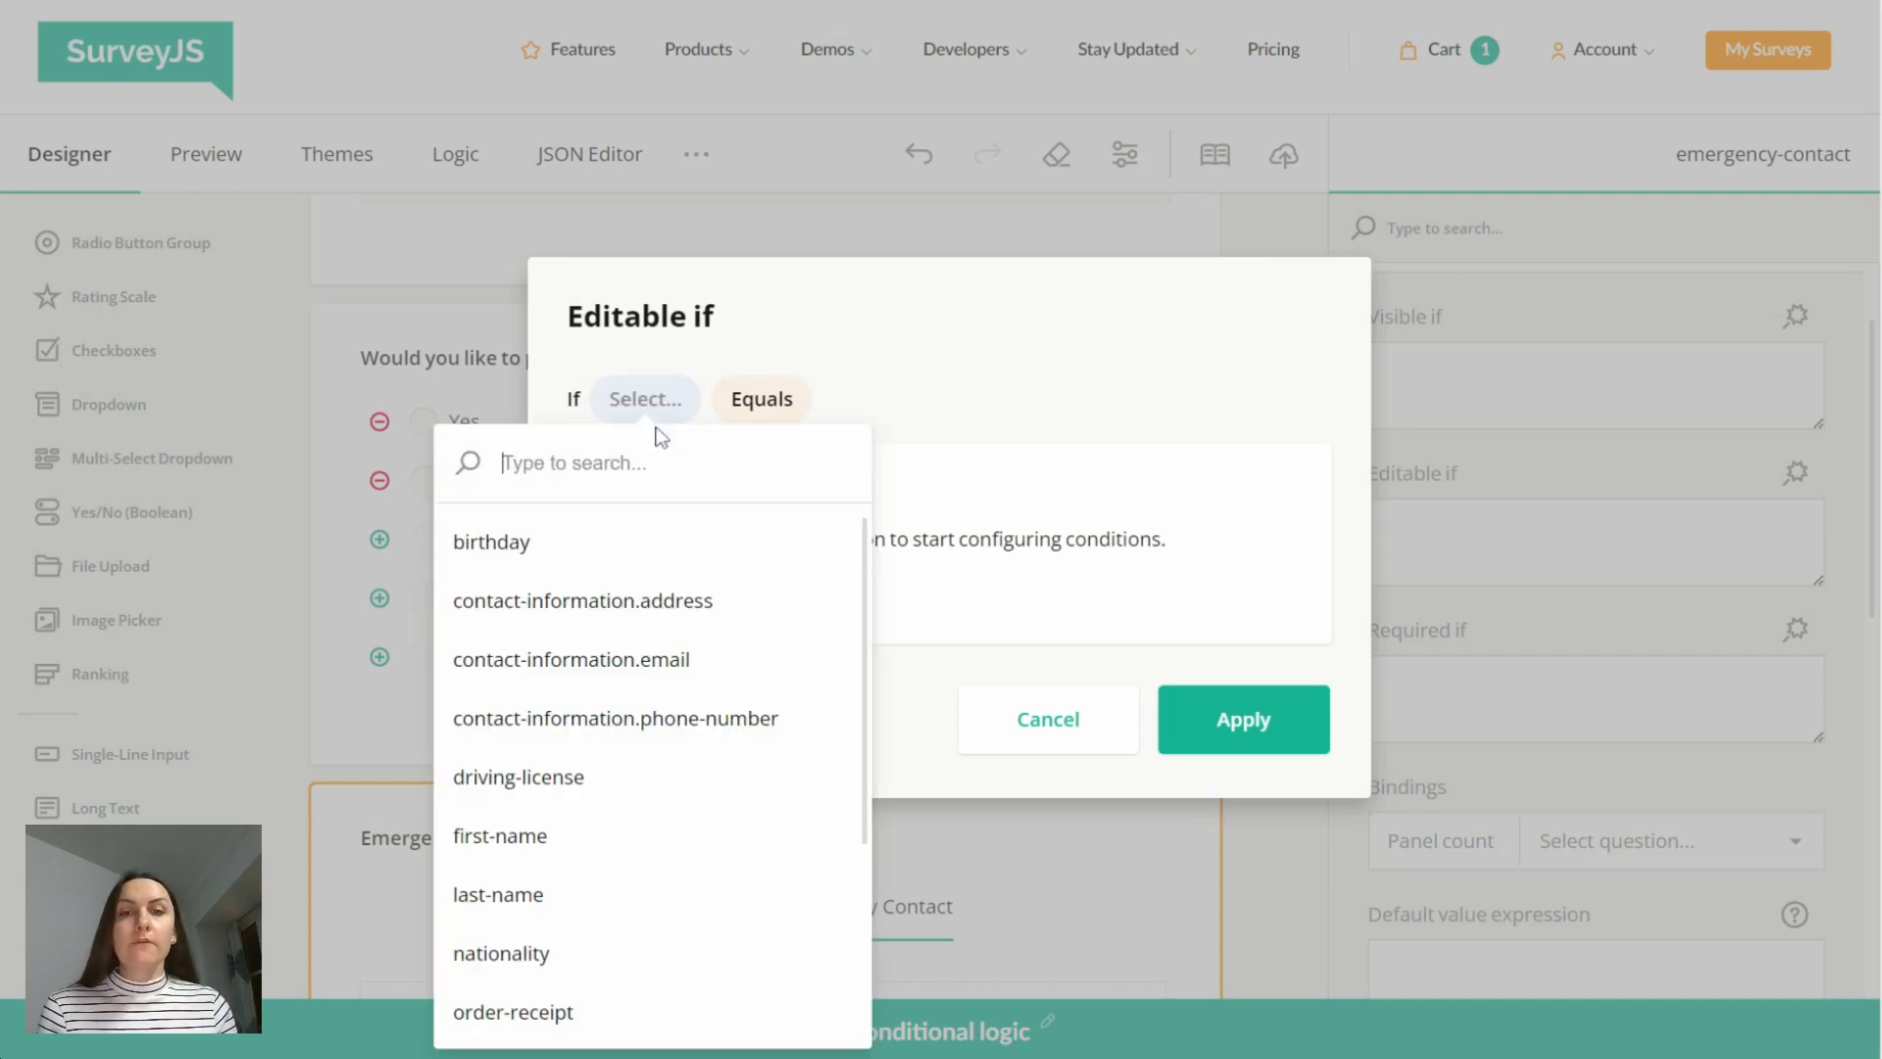
type("pro")
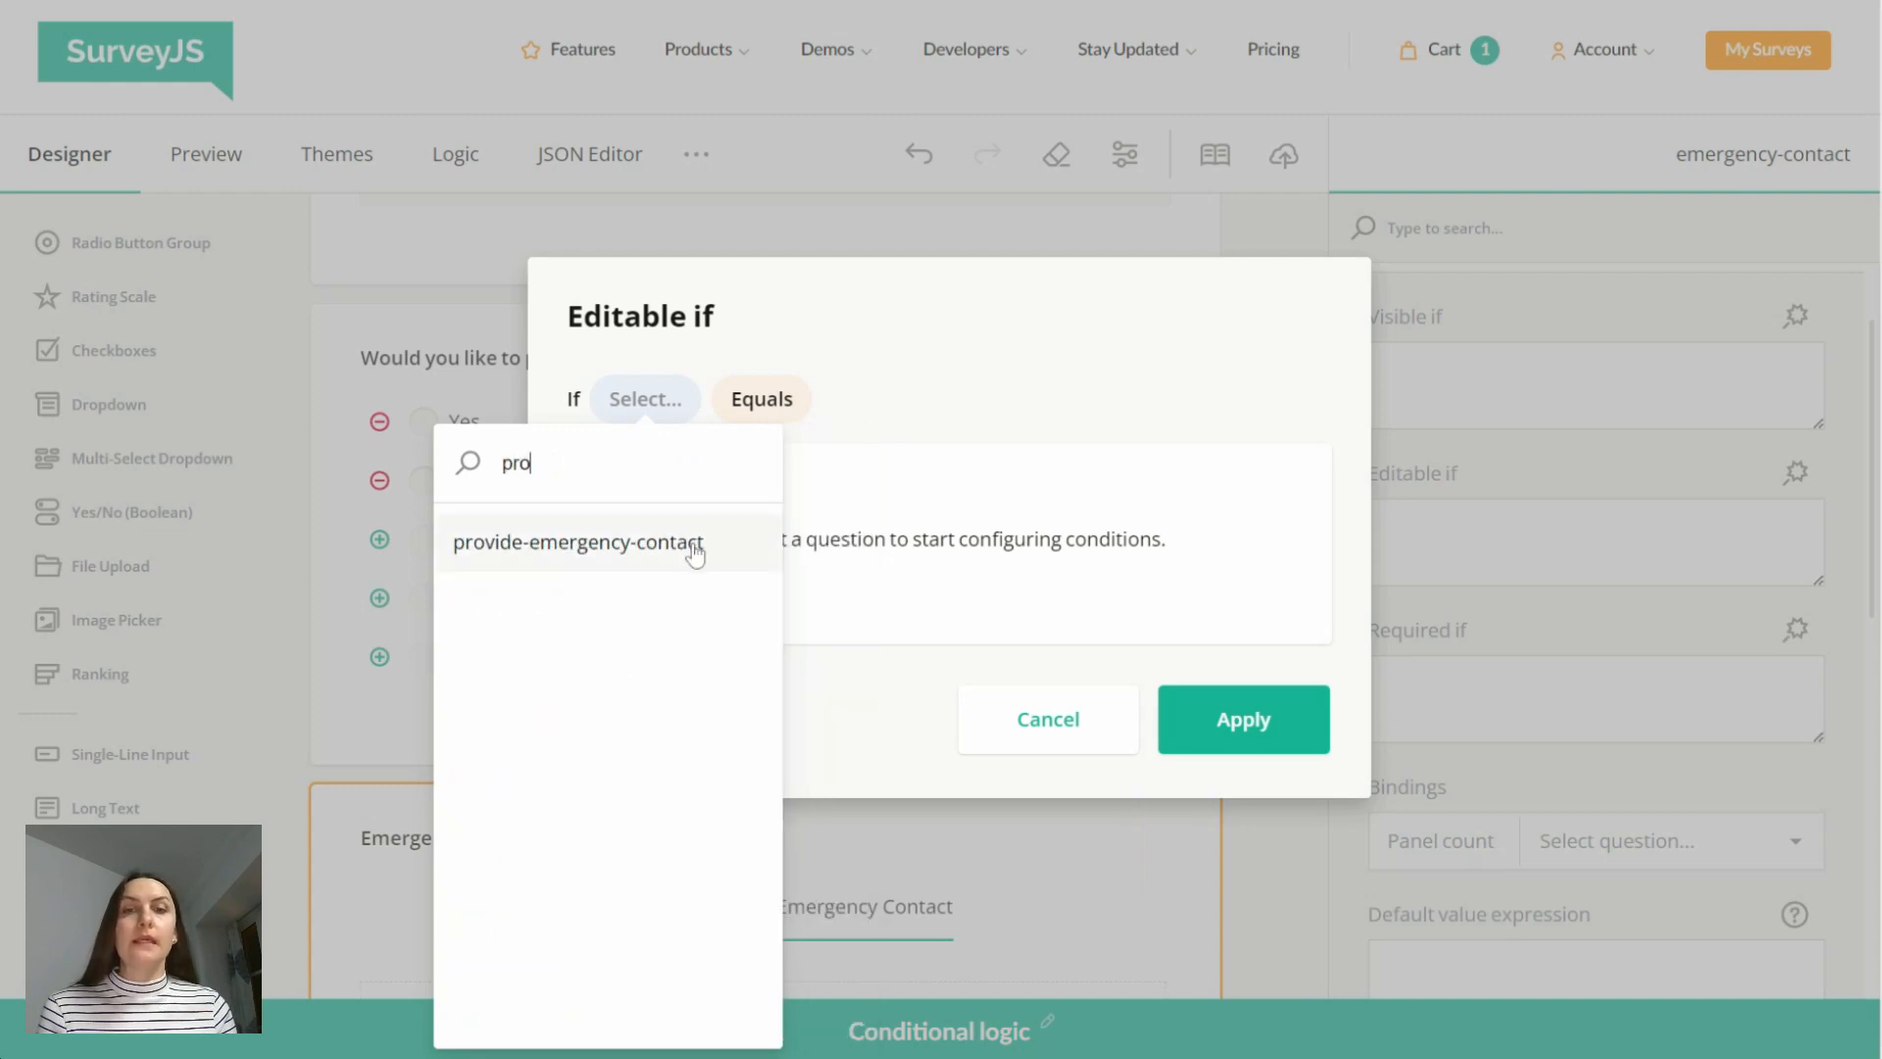
left_click(695, 554)
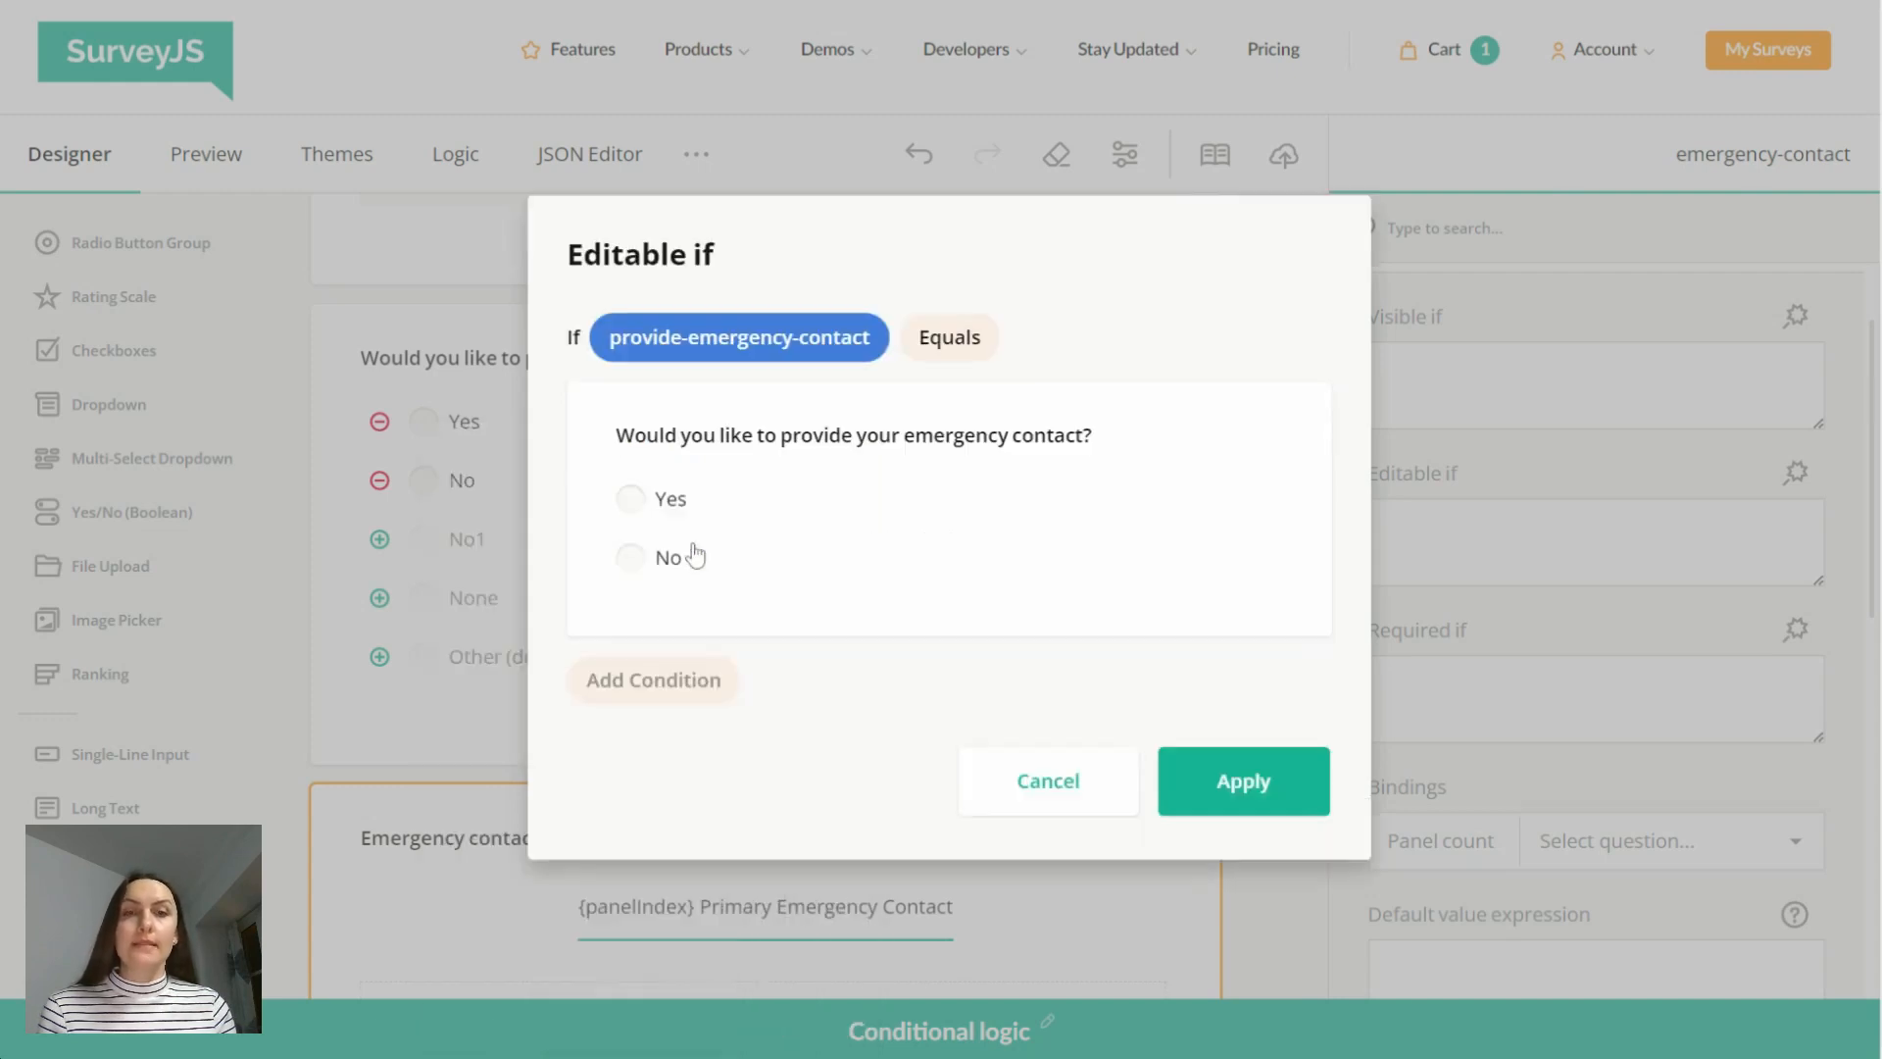
left_click(938, 345)
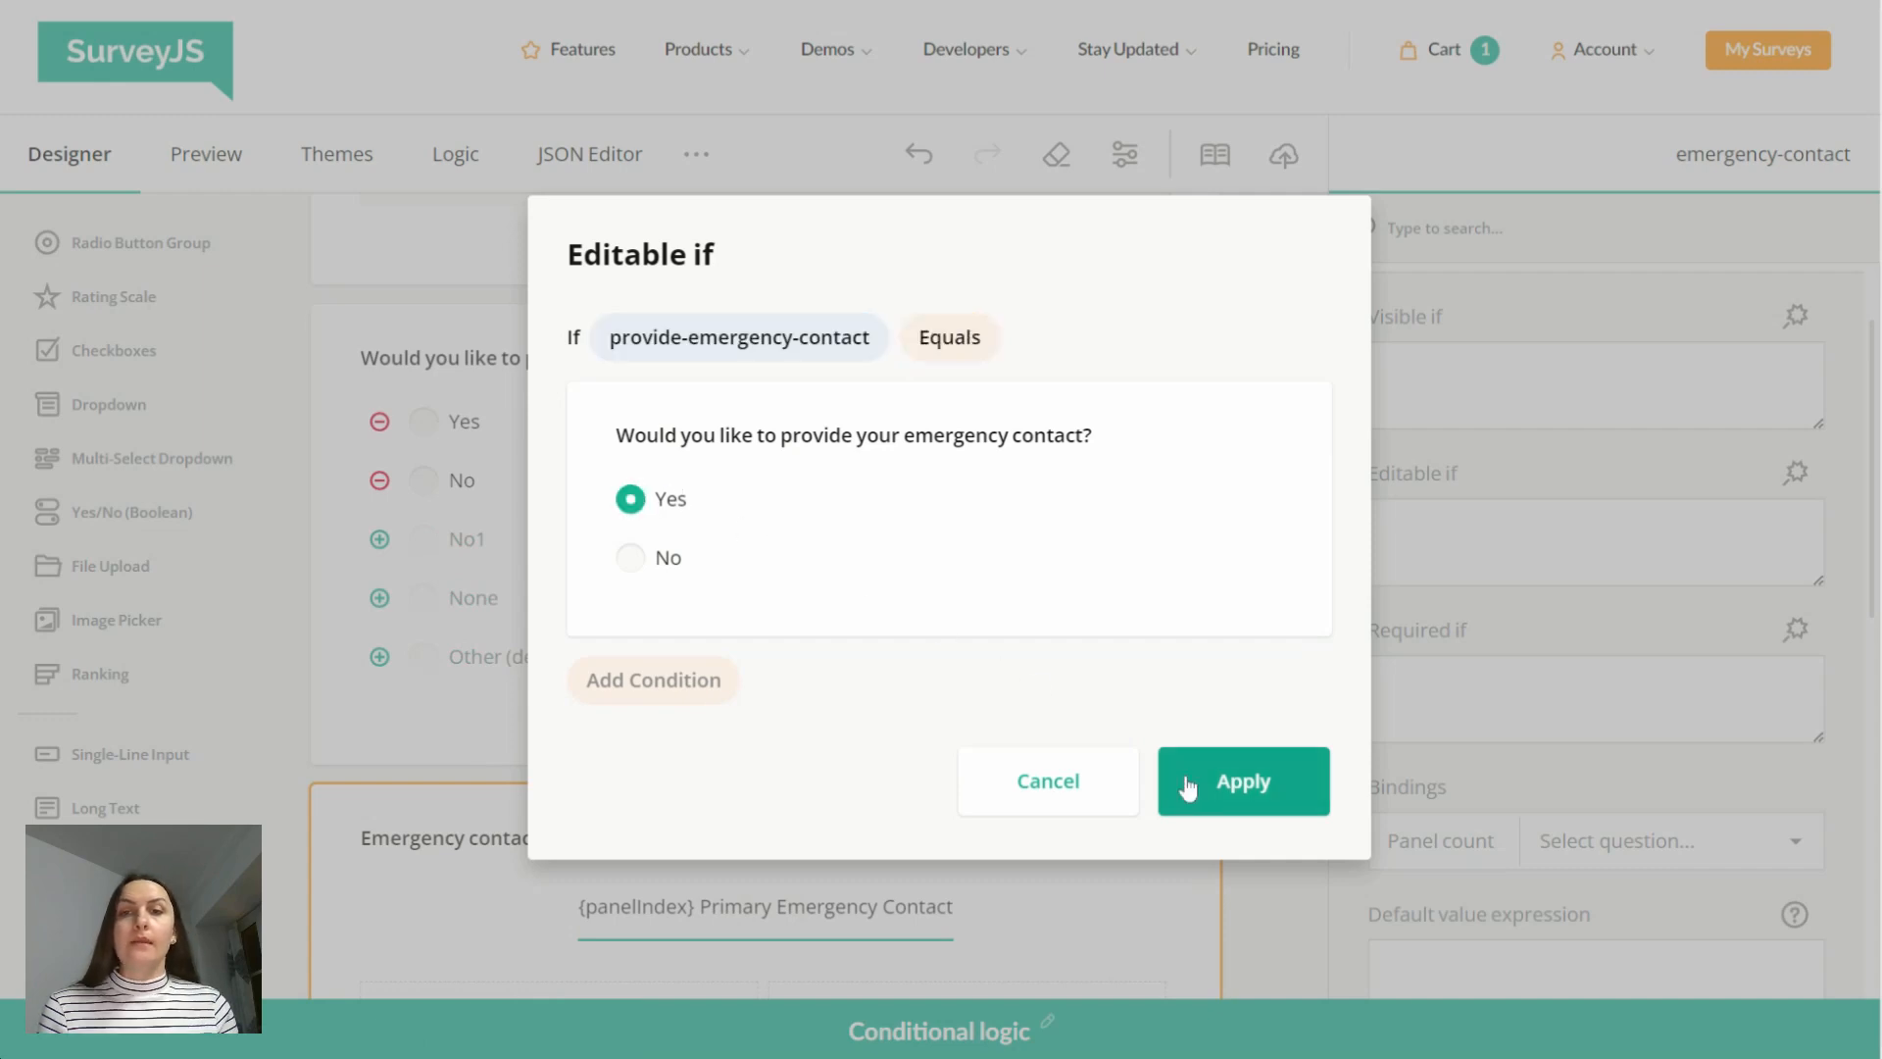
left_click(1220, 799)
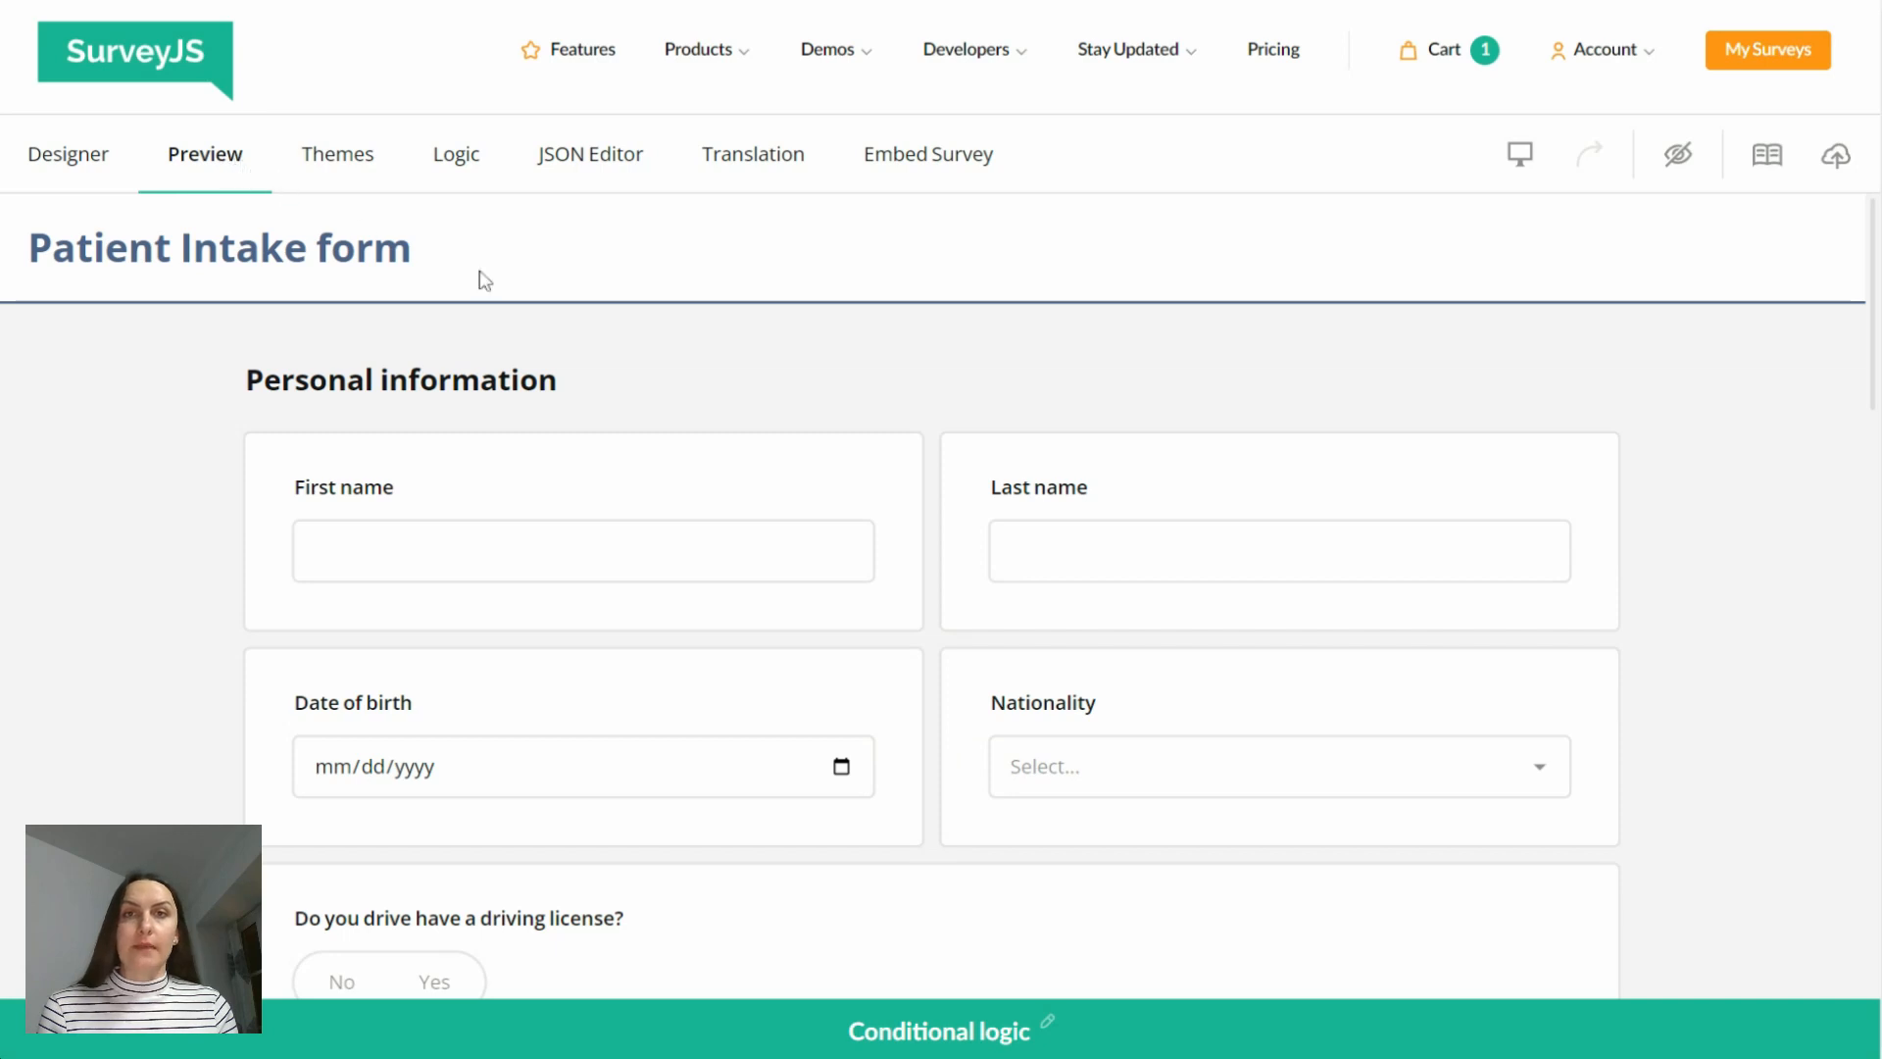
Step: In the form preview, inspect the Emergency contact information panel and answer Yes to providing an emergency contact
scroll(1094, 633, "down", 3)
scroll(1094, 632, "down", 10)
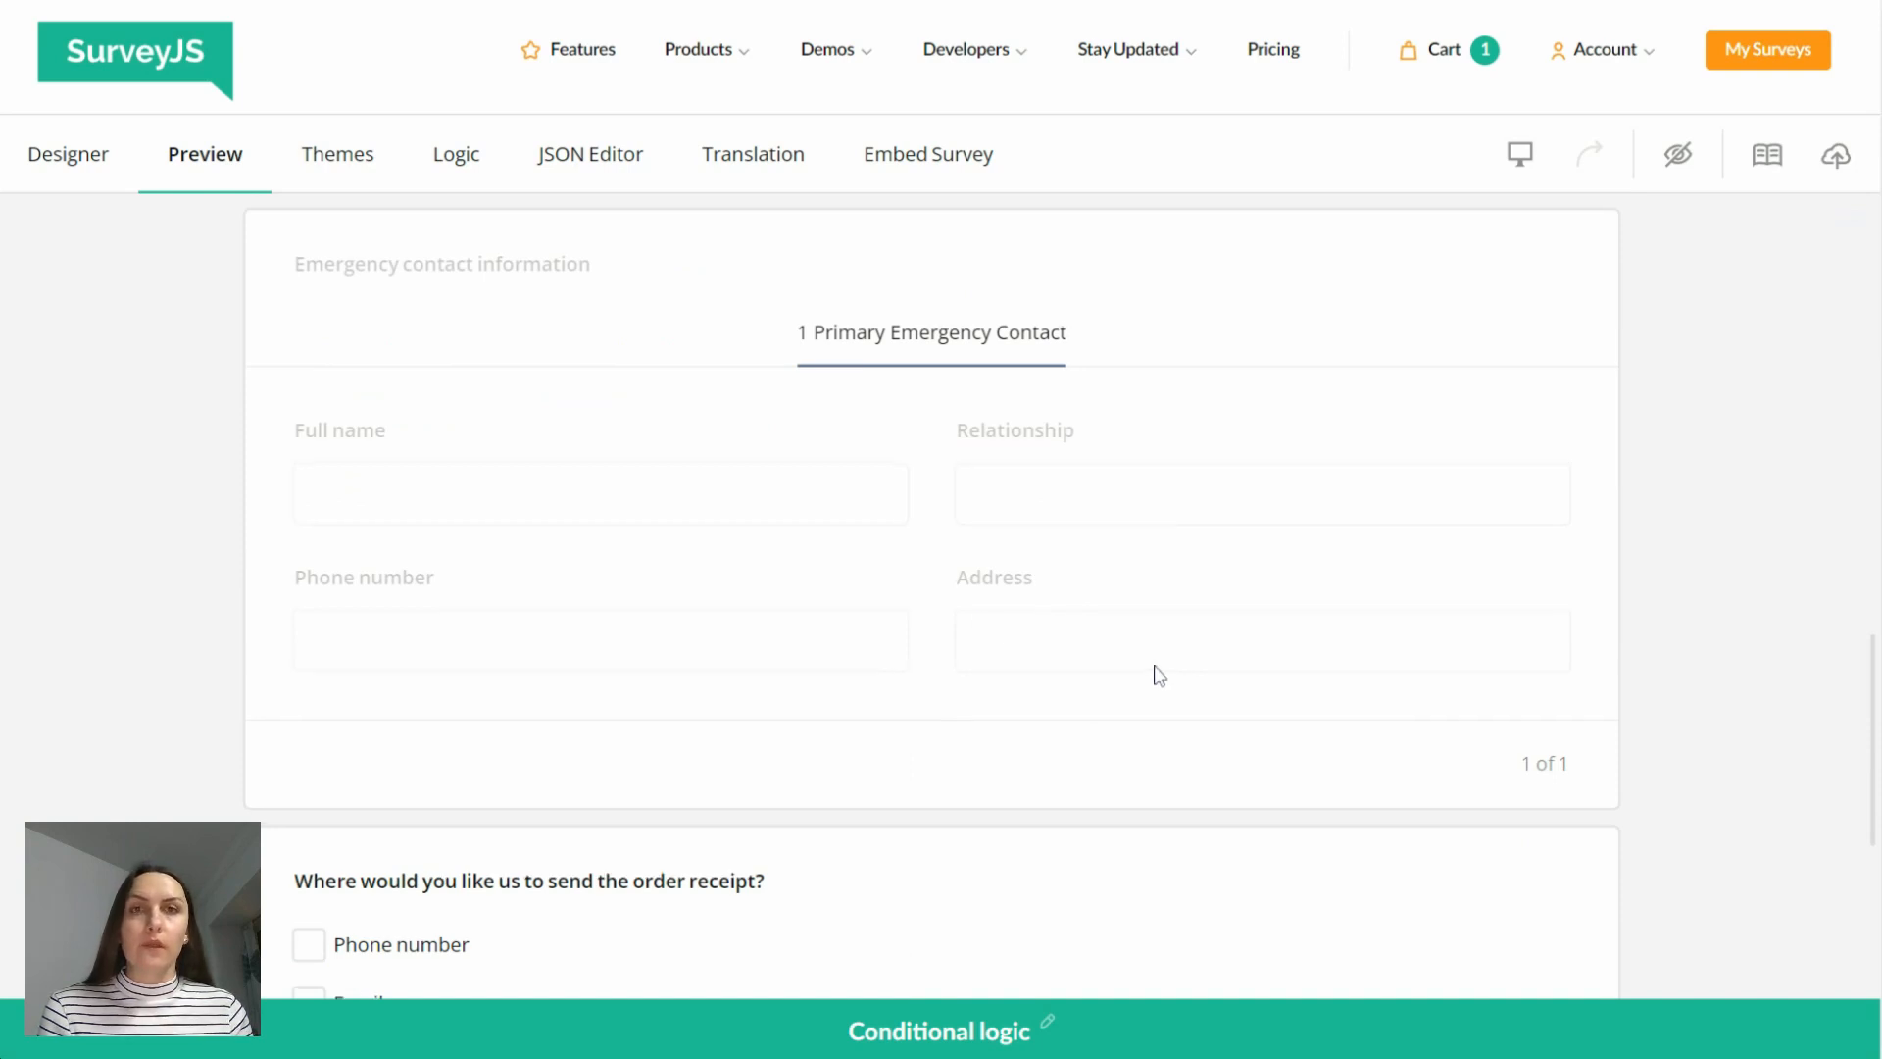
scroll(1155, 672, "up", 3)
left_click(308, 419)
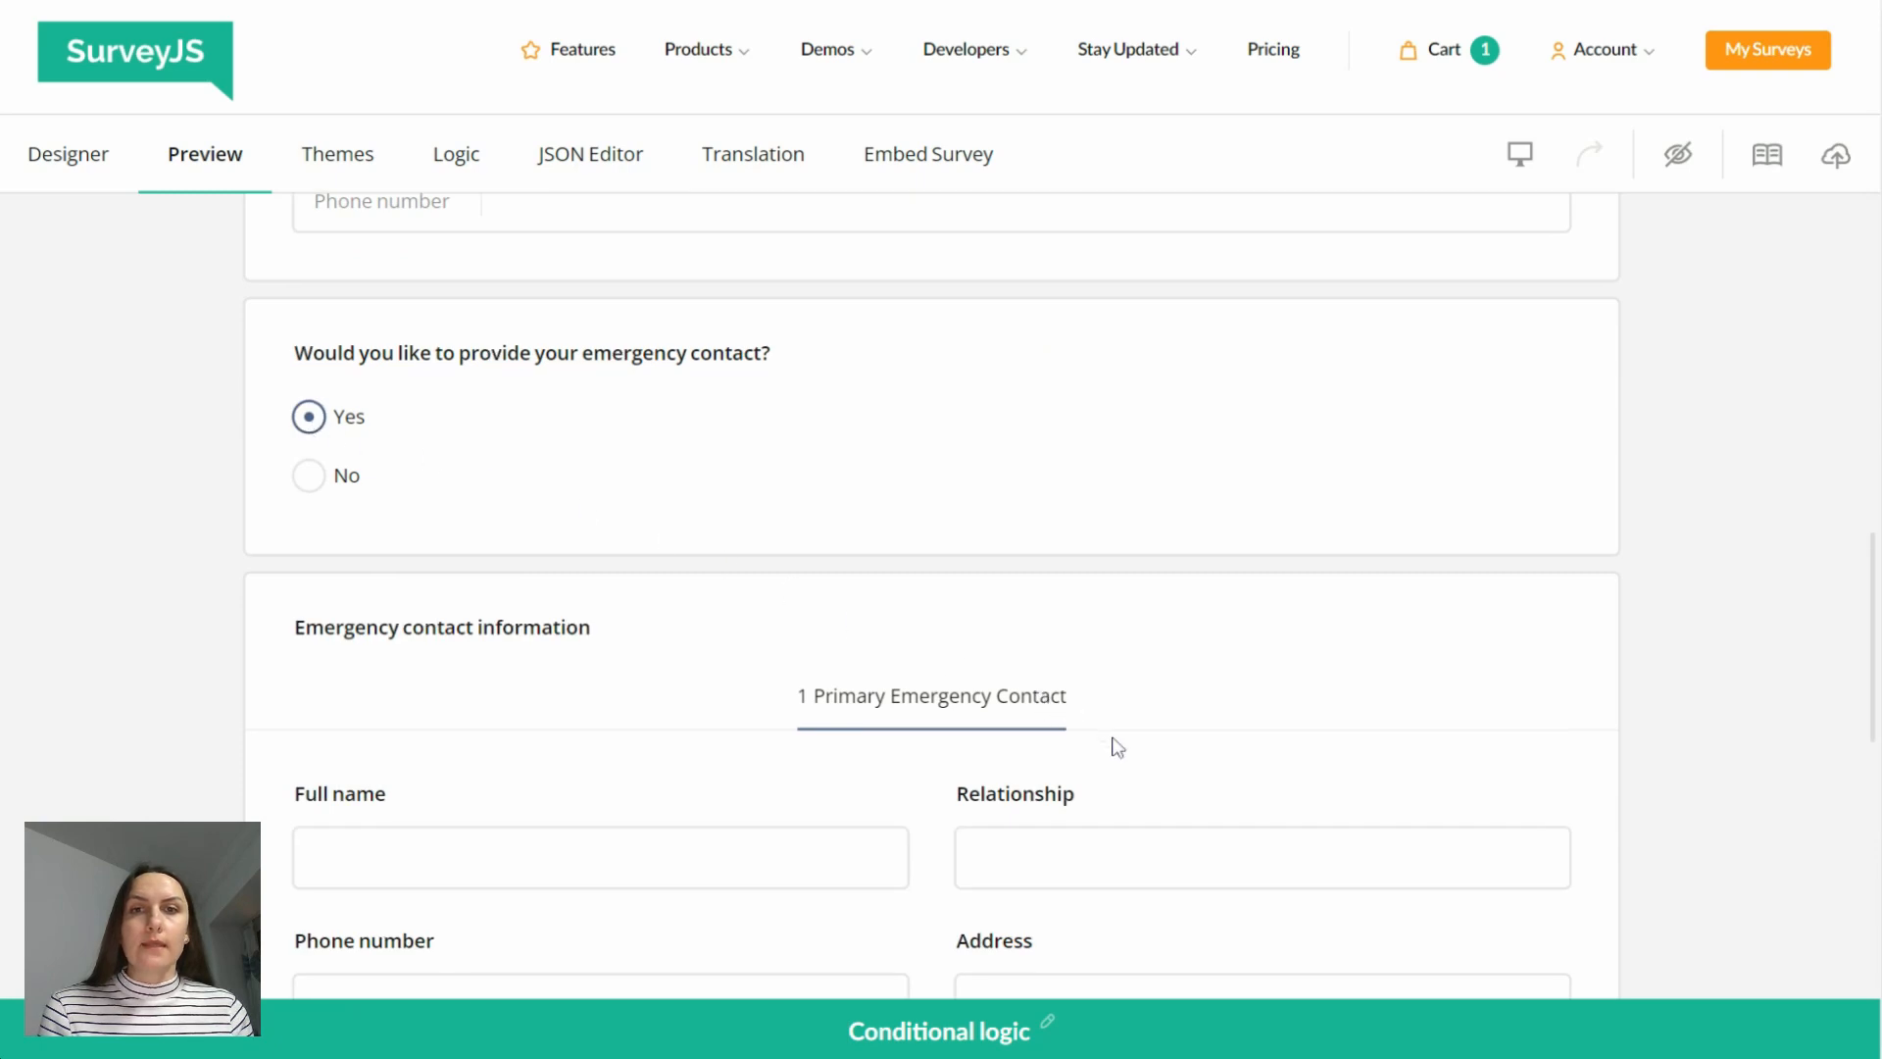
Step: Test the editable emergency contact panel by adding a second primary emergency contact and removing it again
scroll(1114, 746, "down", 2)
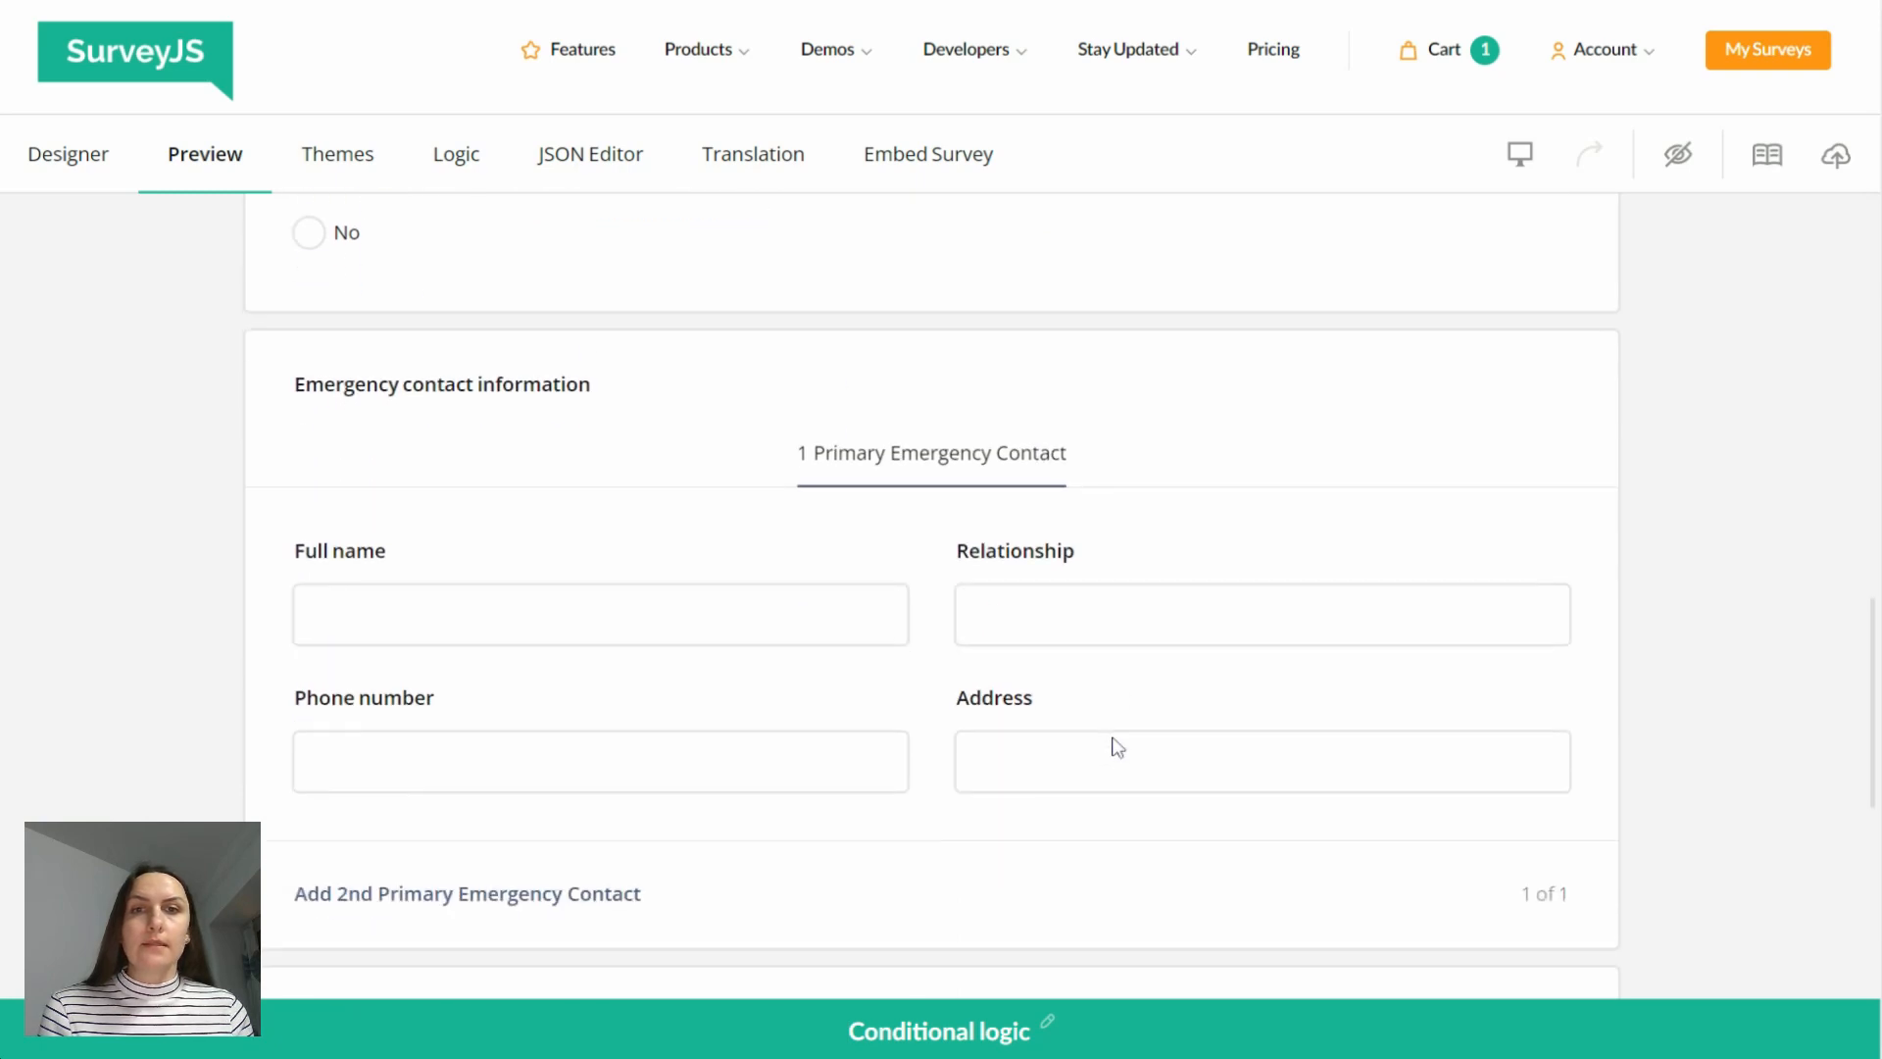
left_click(598, 903)
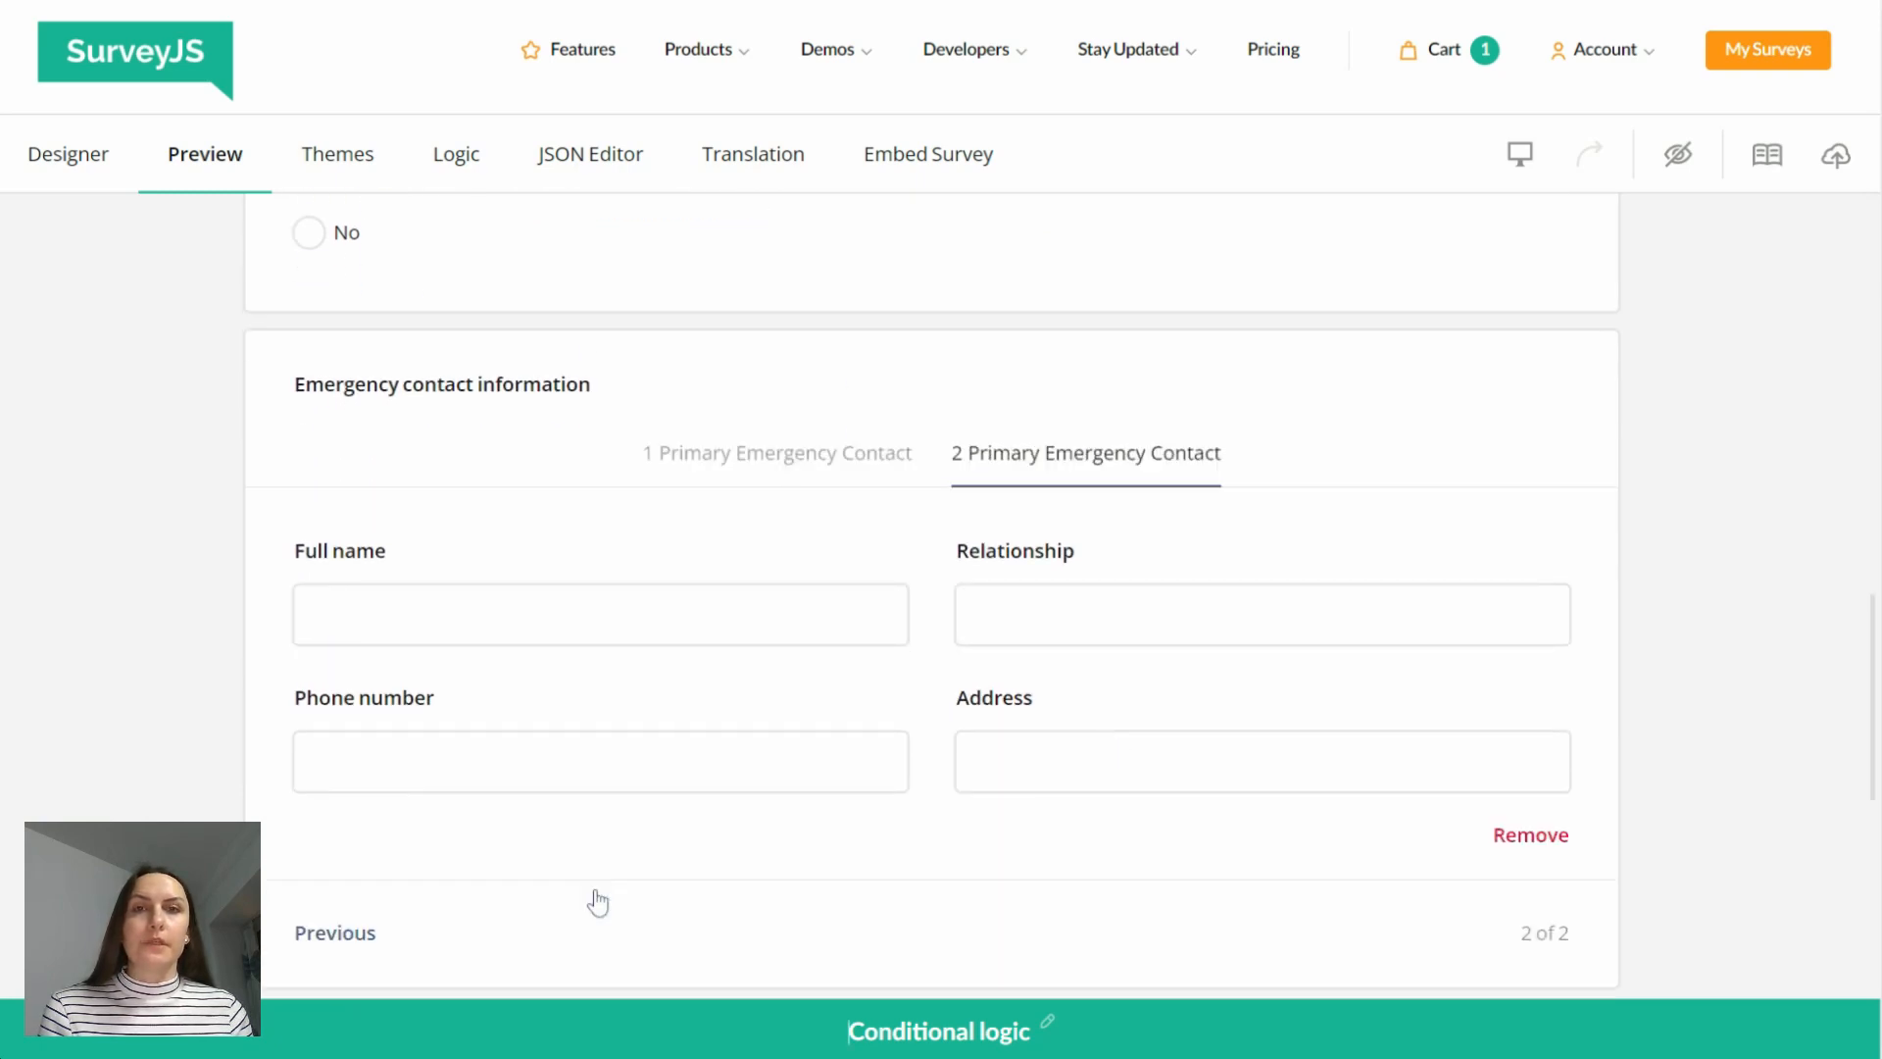
left_click(1553, 853)
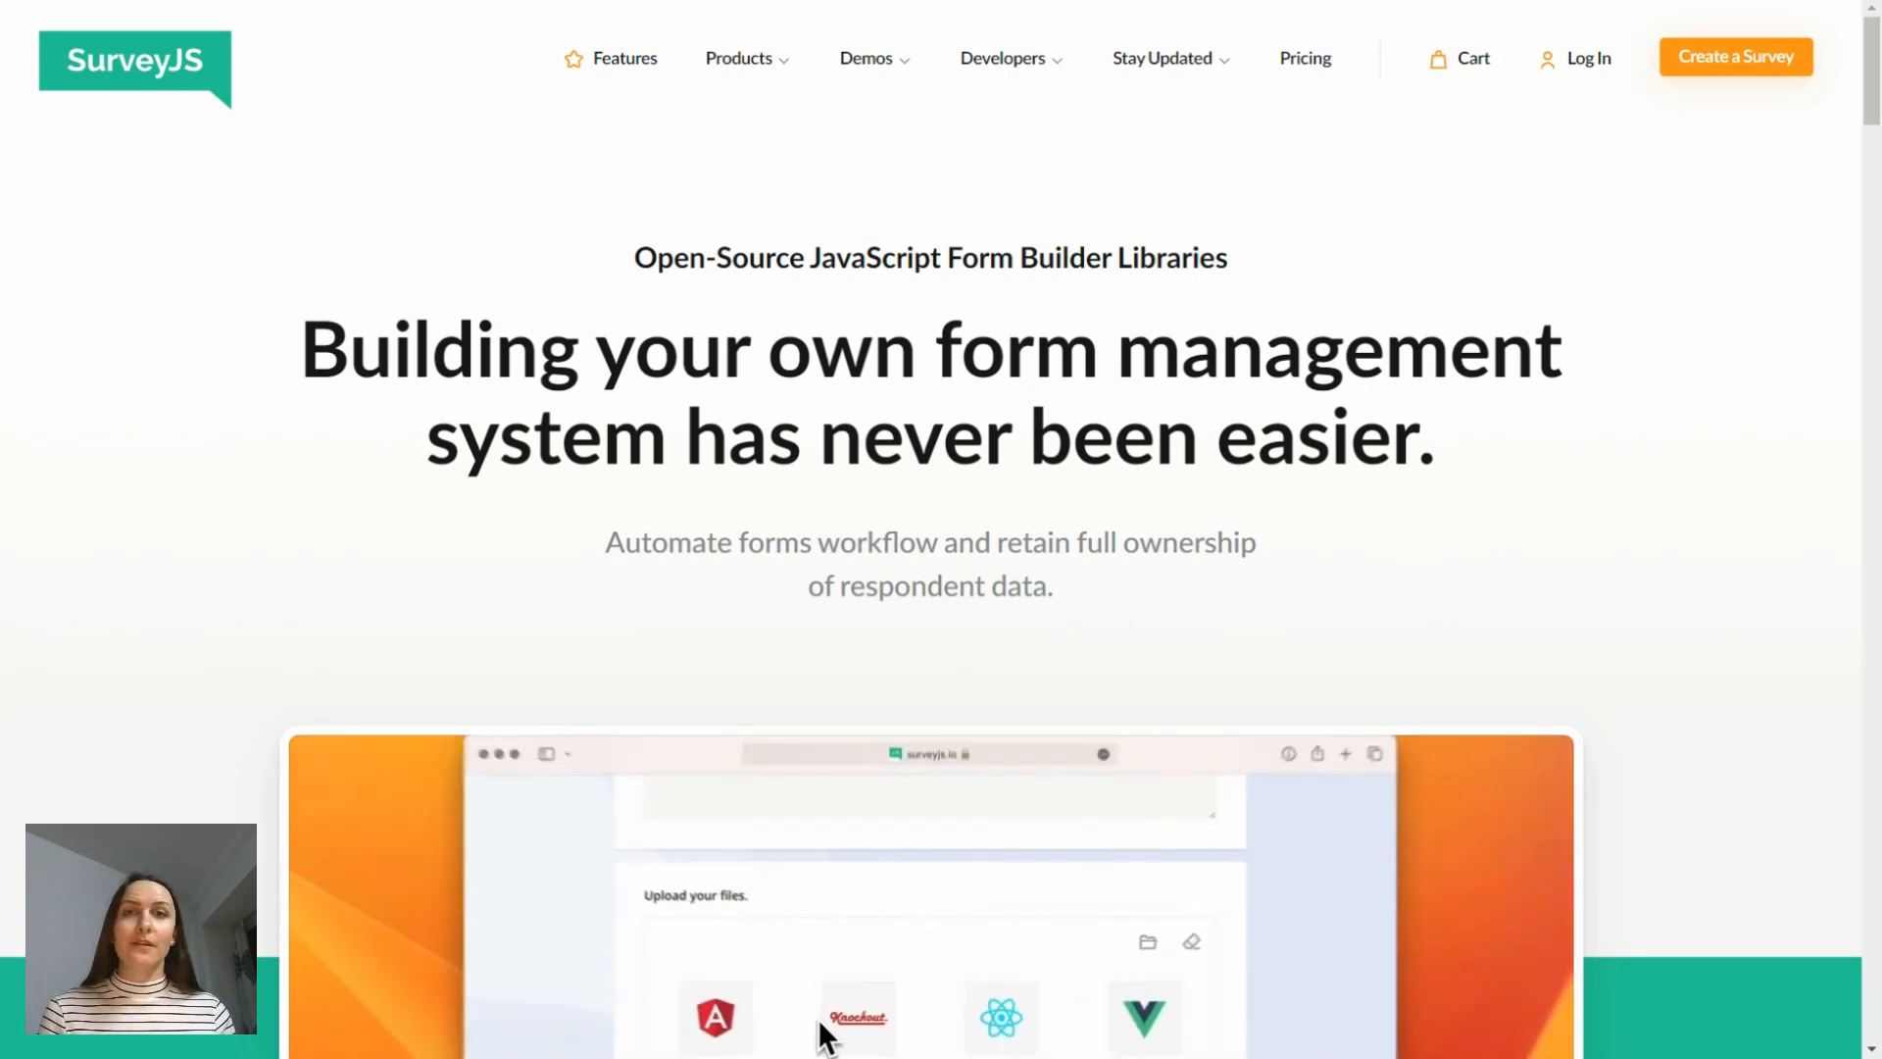
Step: Start a new blank survey from the SurveyJS home page
left_click(1727, 76)
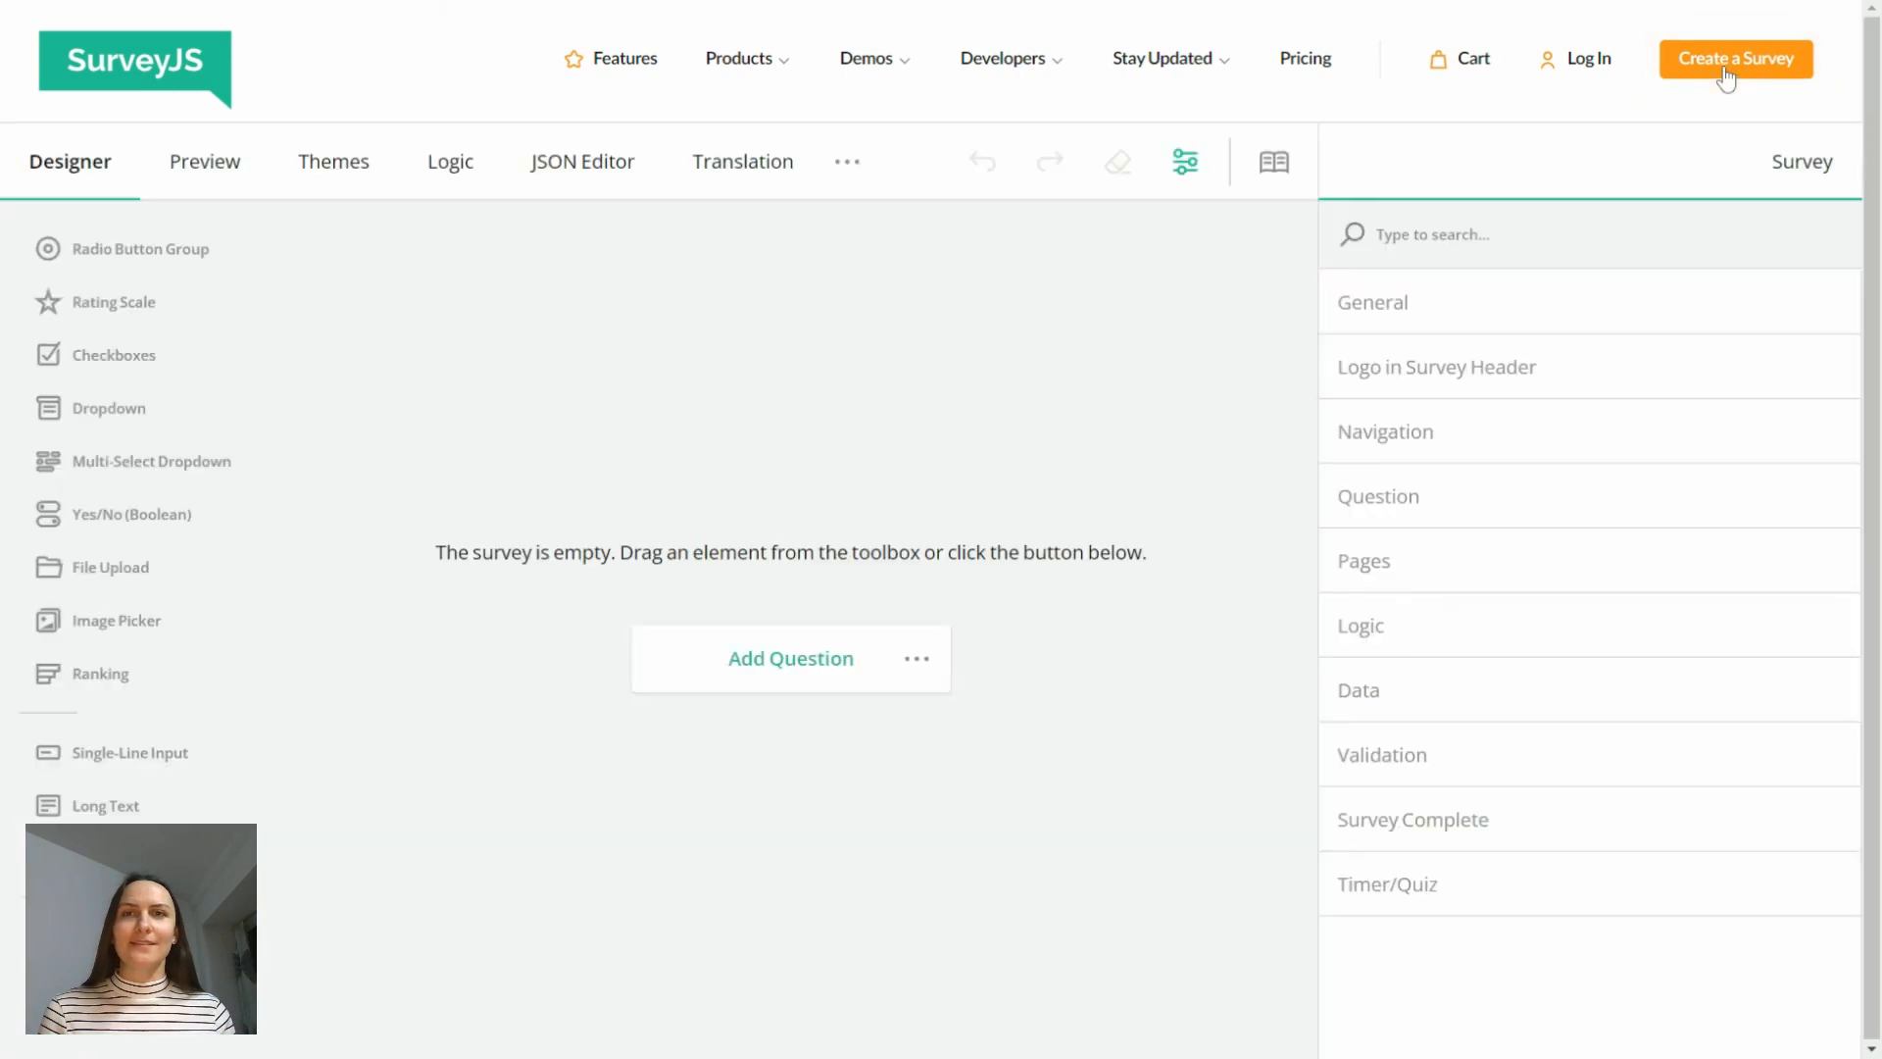